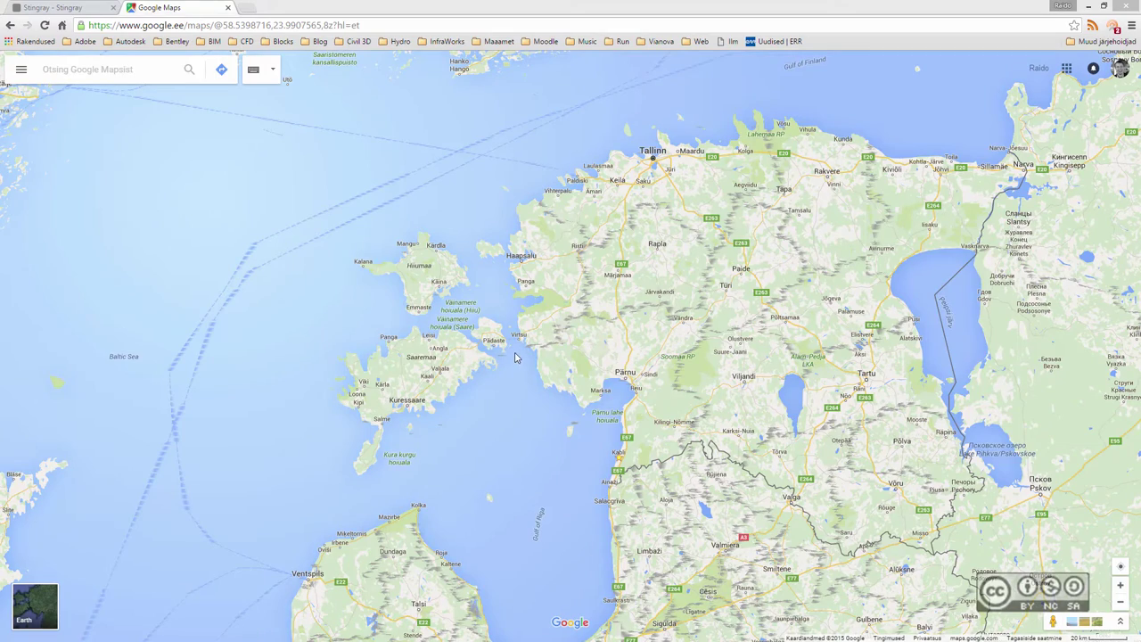
# - Zoom Google Maps into the Virtsu–Muhu strait, then minimize Chrome to reach InfraWorks 360
pyautogui.scroll(3, 515, 357)
pyautogui.scroll(2, 508, 352)
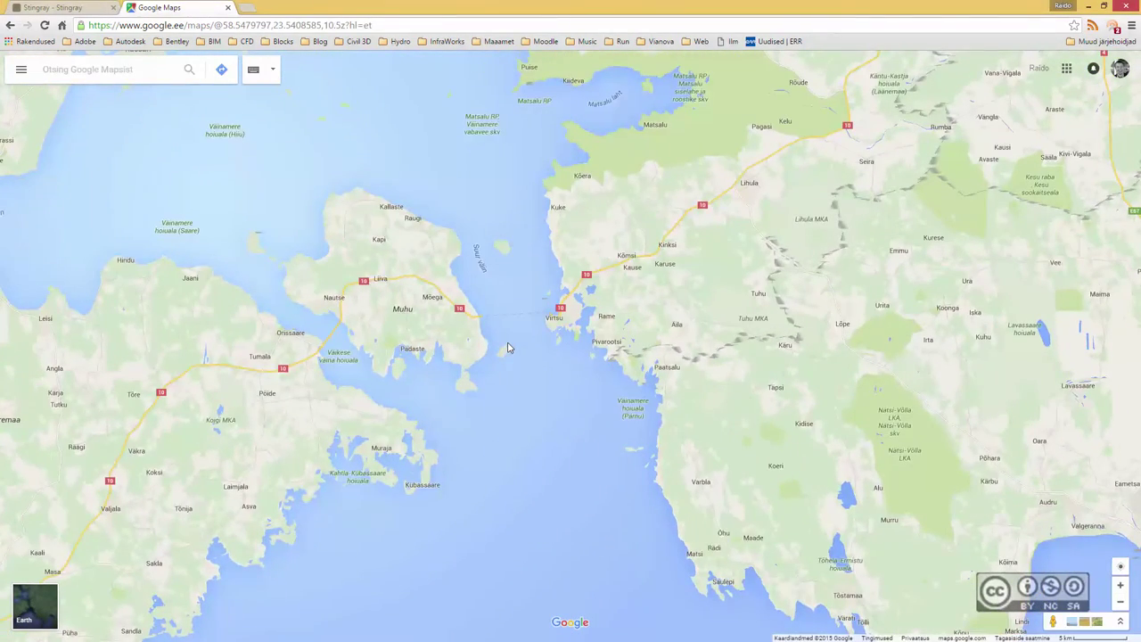
pyautogui.click(1089, 7)
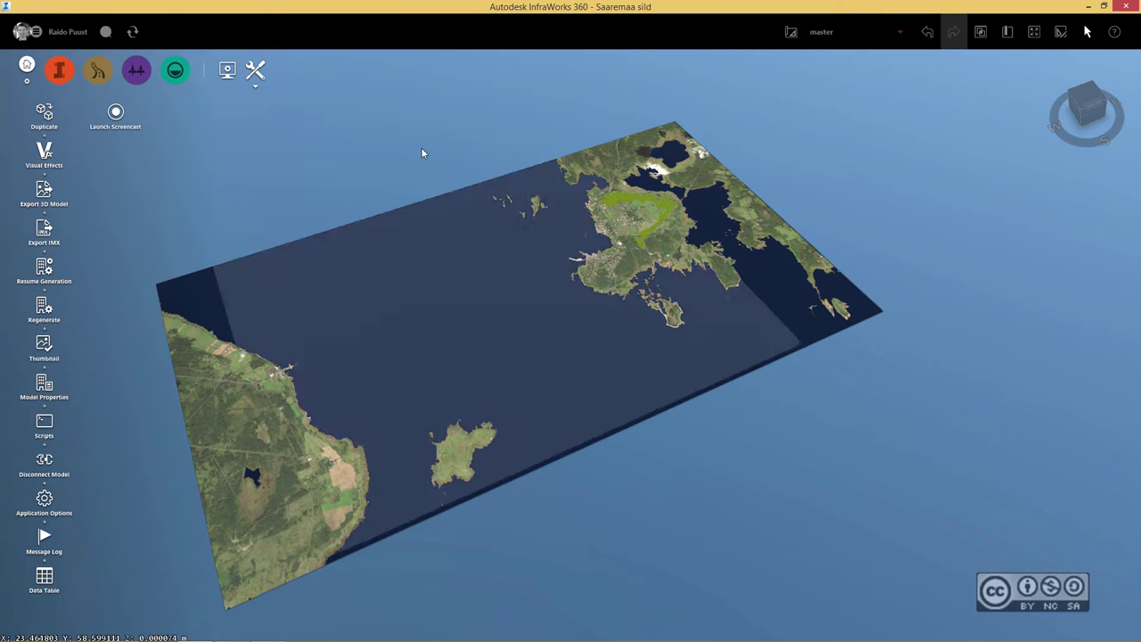
# - Zoom the InfraWorks view in on the island's coastline
pyautogui.scroll(3, 592, 205)
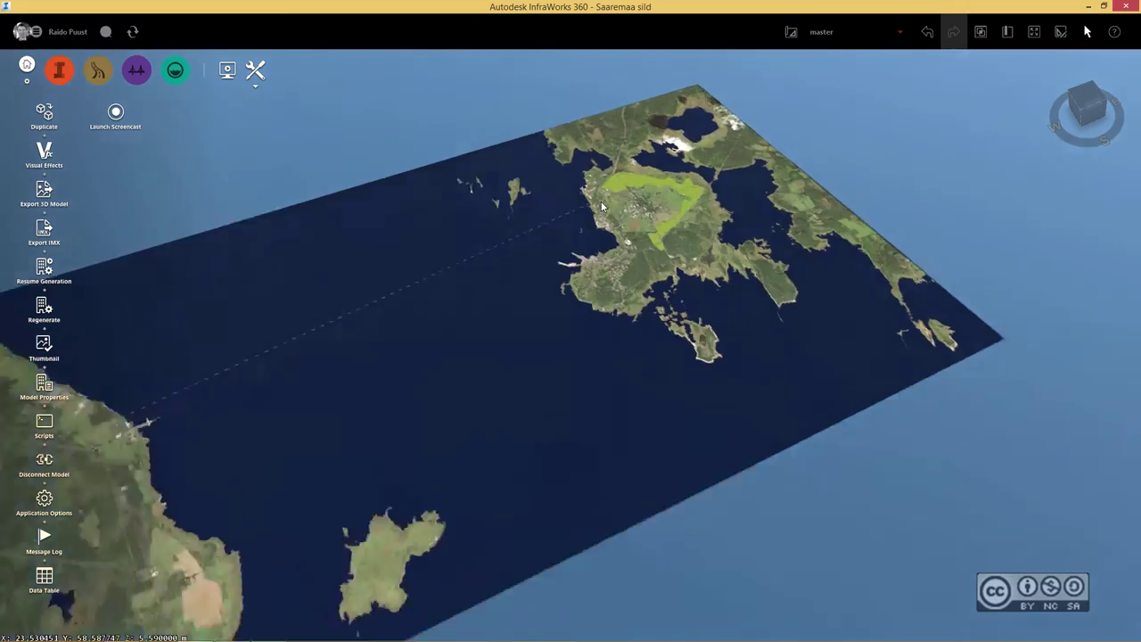
pyautogui.scroll(3, 599, 194)
pyautogui.scroll(3, 606, 198)
pyautogui.scroll(3, 633, 212)
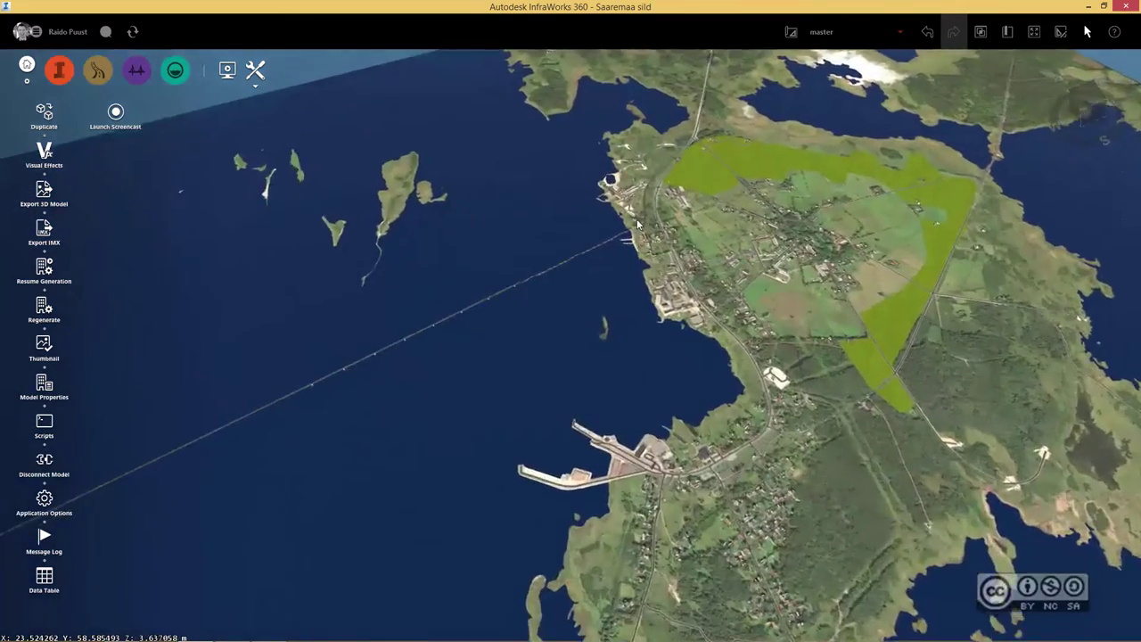
pyautogui.scroll(3, 655, 223)
pyautogui.scroll(2, 675, 255)
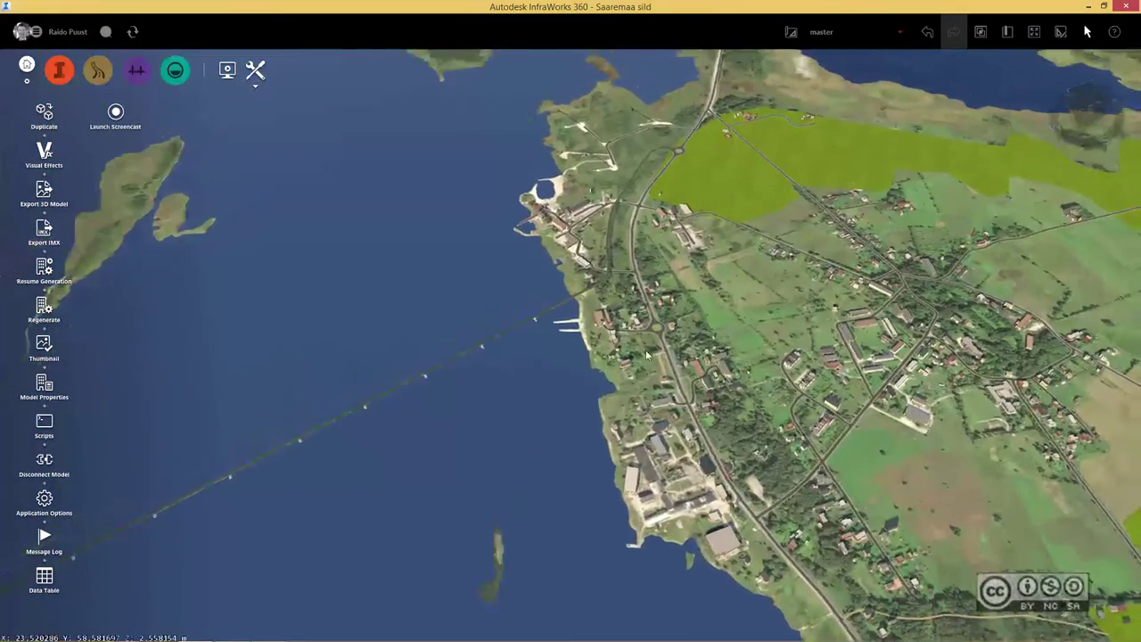
pyautogui.scroll(2, 675, 256)
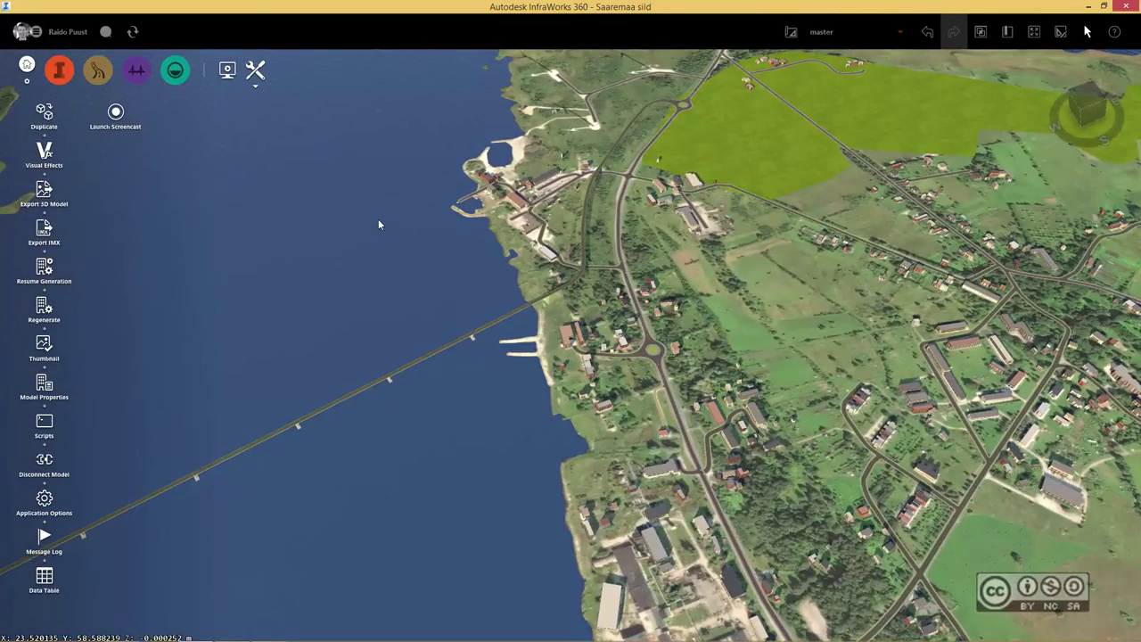
pyautogui.scroll(2, 481, 359)
pyautogui.scroll(2, 482, 356)
pyautogui.scroll(2, 446, 356)
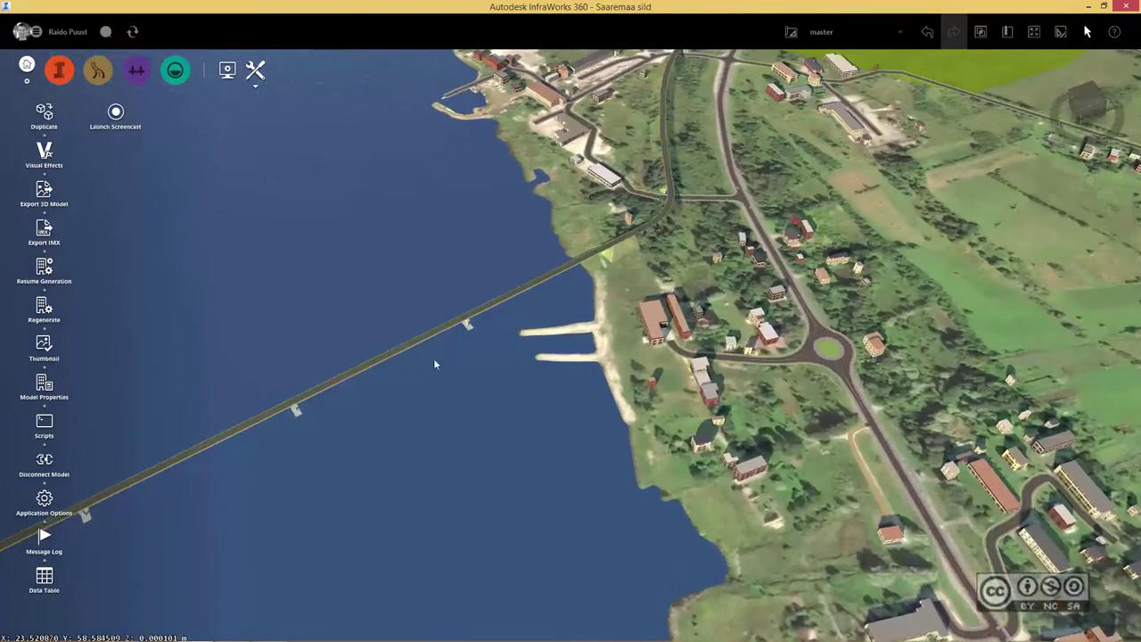
pyautogui.scroll(-2, 429, 224)
pyautogui.scroll(-2, 429, 224)
pyautogui.scroll(-1, 435, 230)
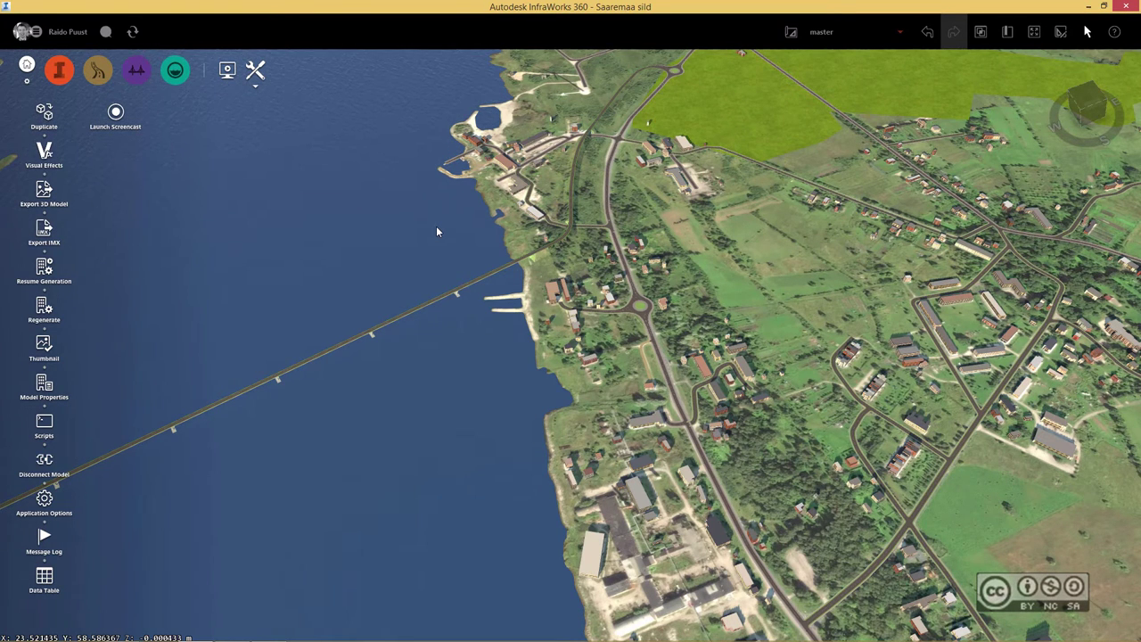
# - Tilt and pan the 3D view over the harbour village and the bridge's landfall
pyautogui.moveTo(435, 232); pyautogui.dragTo(415, 243, button='middle')
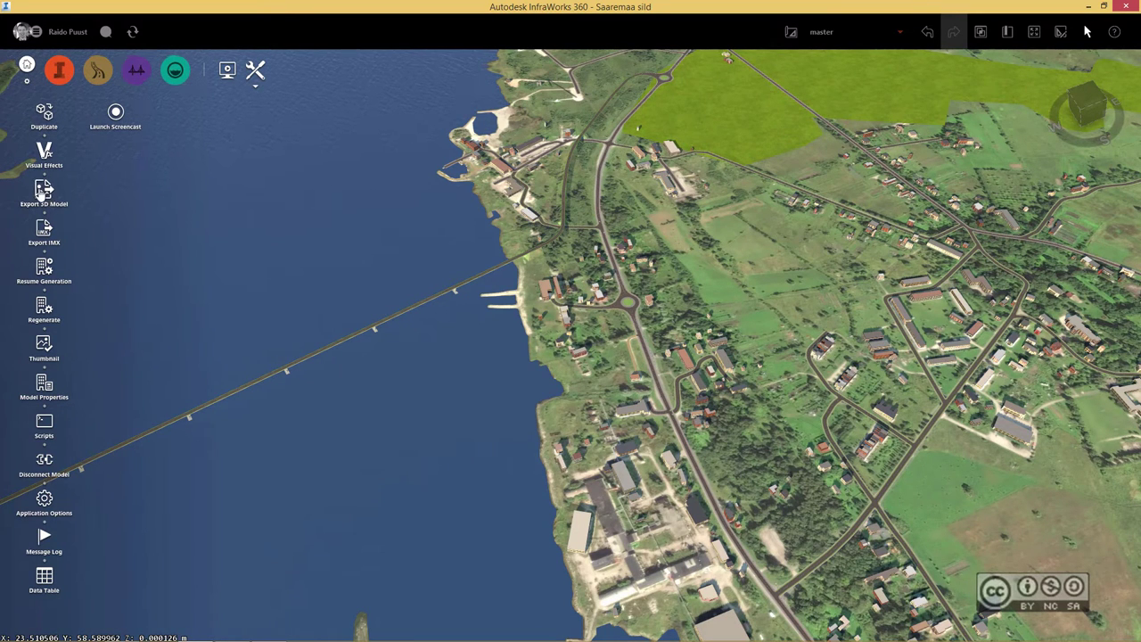
pyautogui.moveTo(424, 328)
pyautogui.mouseDown()
pyautogui.moveTo(447, 310)
pyautogui.moveTo(401, 235)
pyautogui.mouseUp()
pyautogui.moveTo(460, 310); pyautogui.dragTo(536, 461)
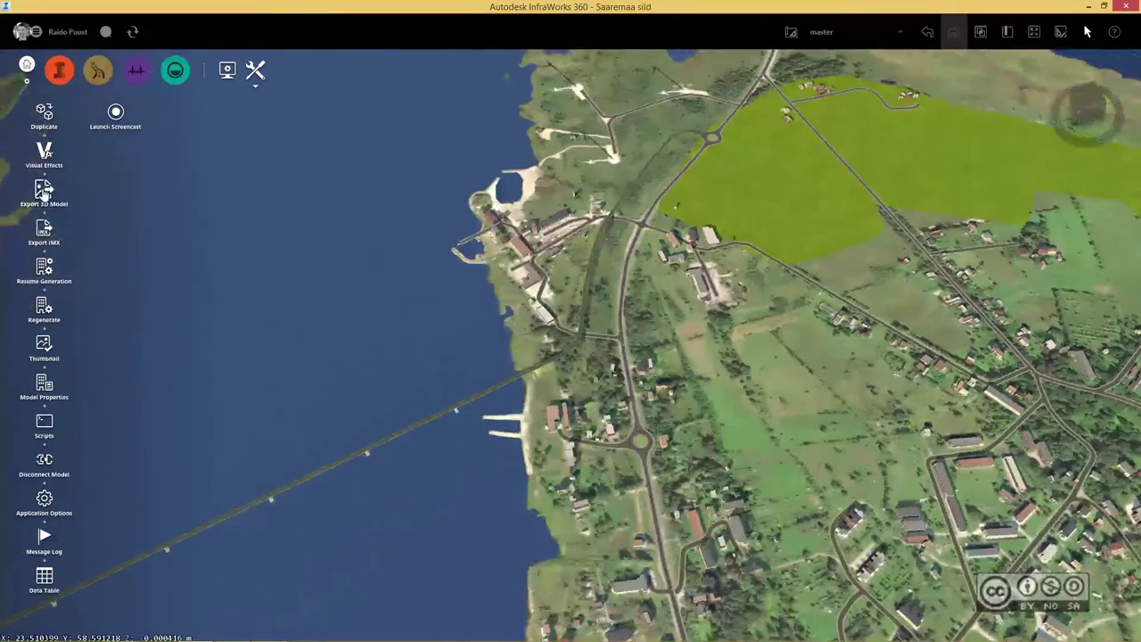
pyautogui.click(43, 191)
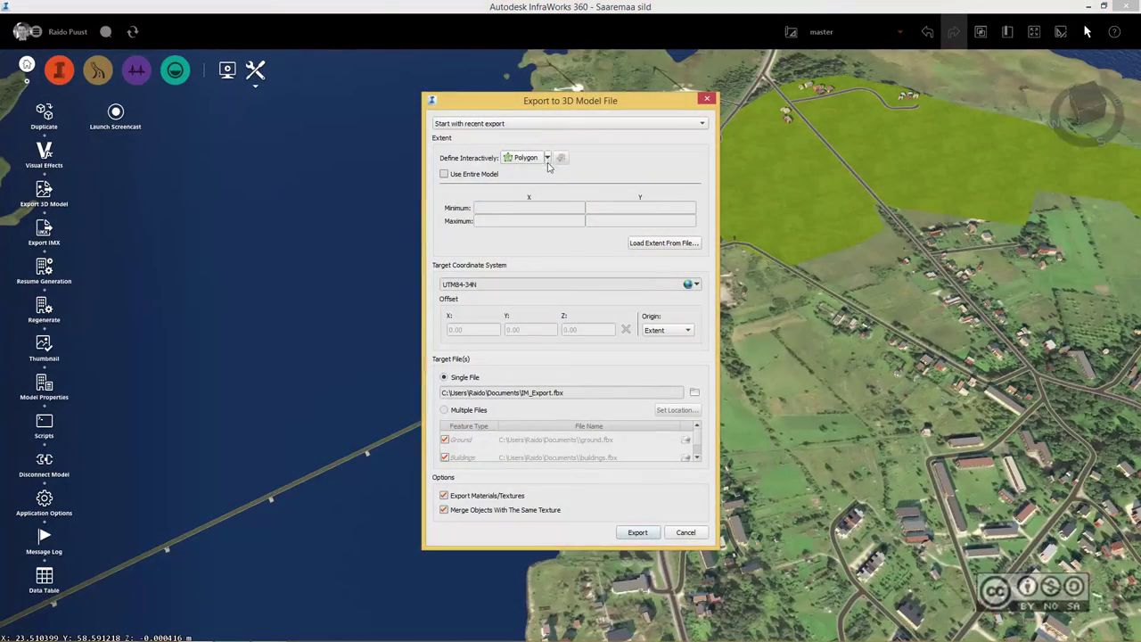
# - Define the export extent as a bounding box from the shore to the village
pyautogui.click(547, 157)
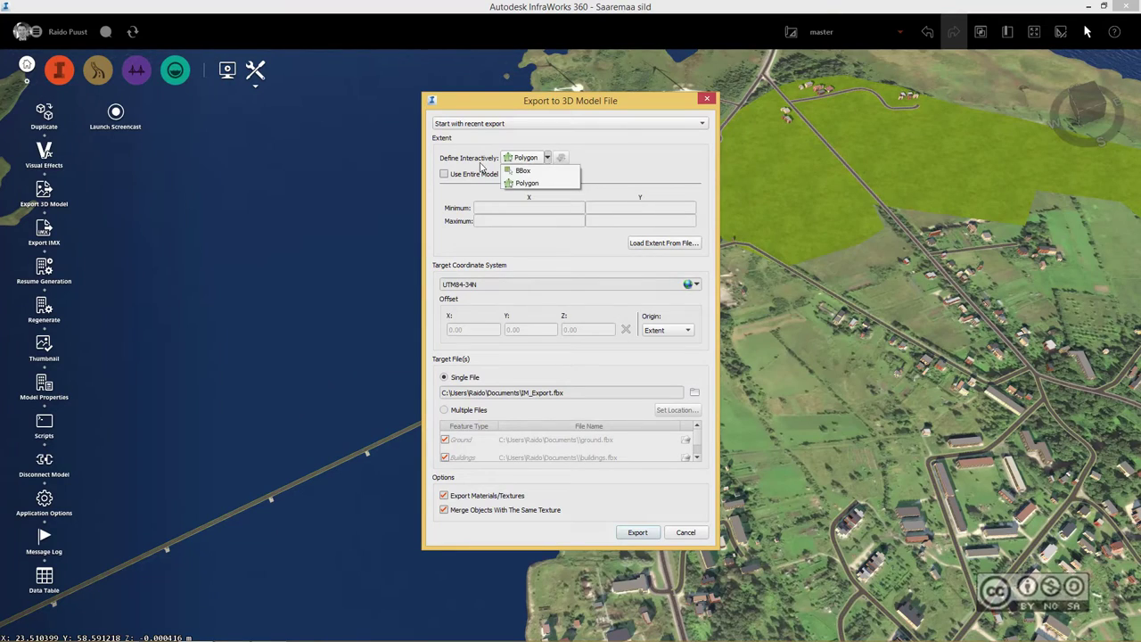
pyautogui.click(527, 173)
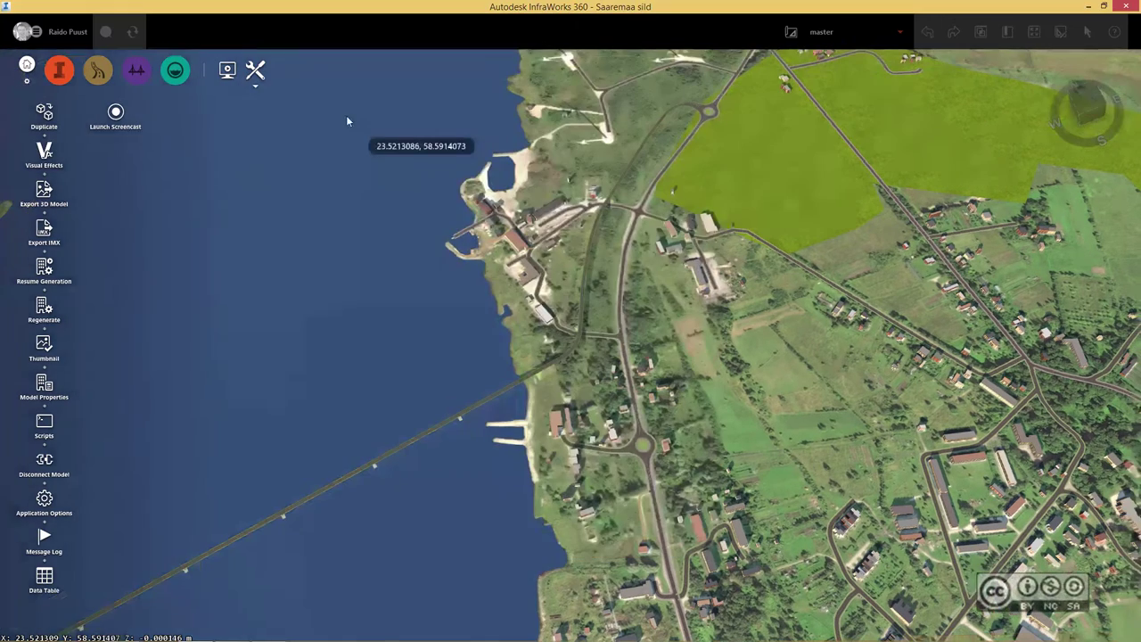
pyautogui.click(449, 153)
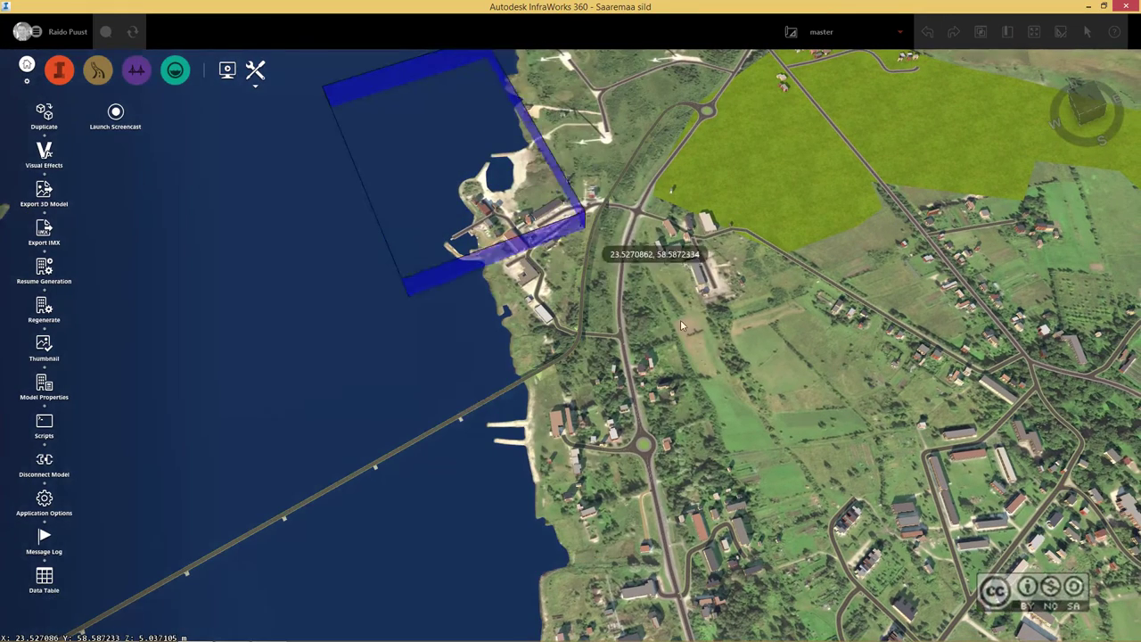
pyautogui.click(968, 381)
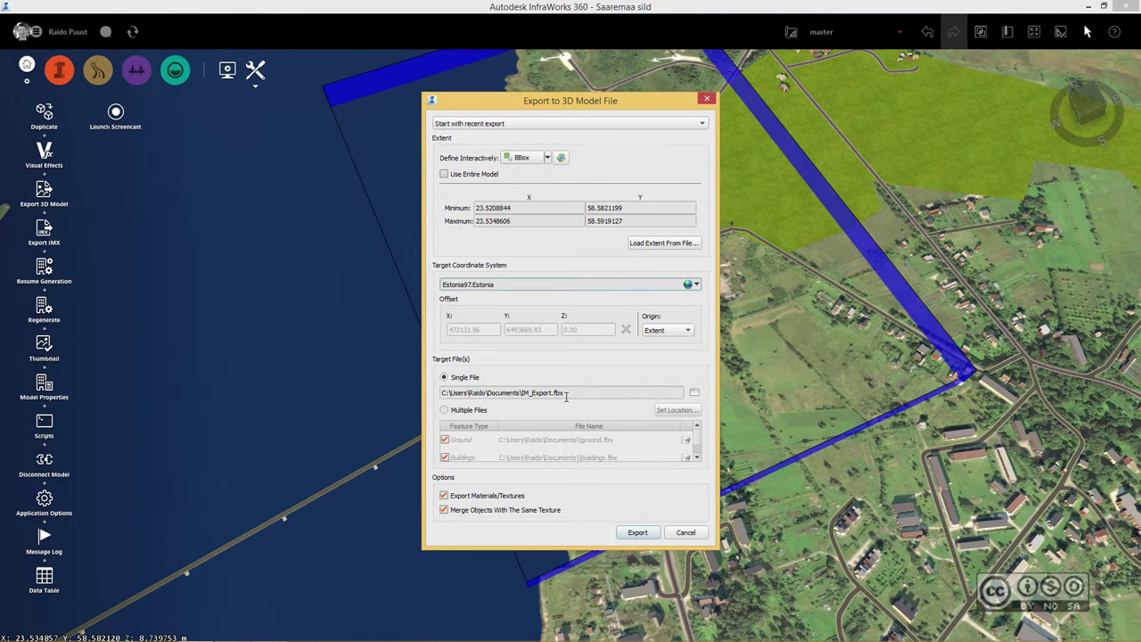
# - Set the export target to IM_Export.fbx in the Desktop\BIM_Game folder
pyautogui.click(694, 392)
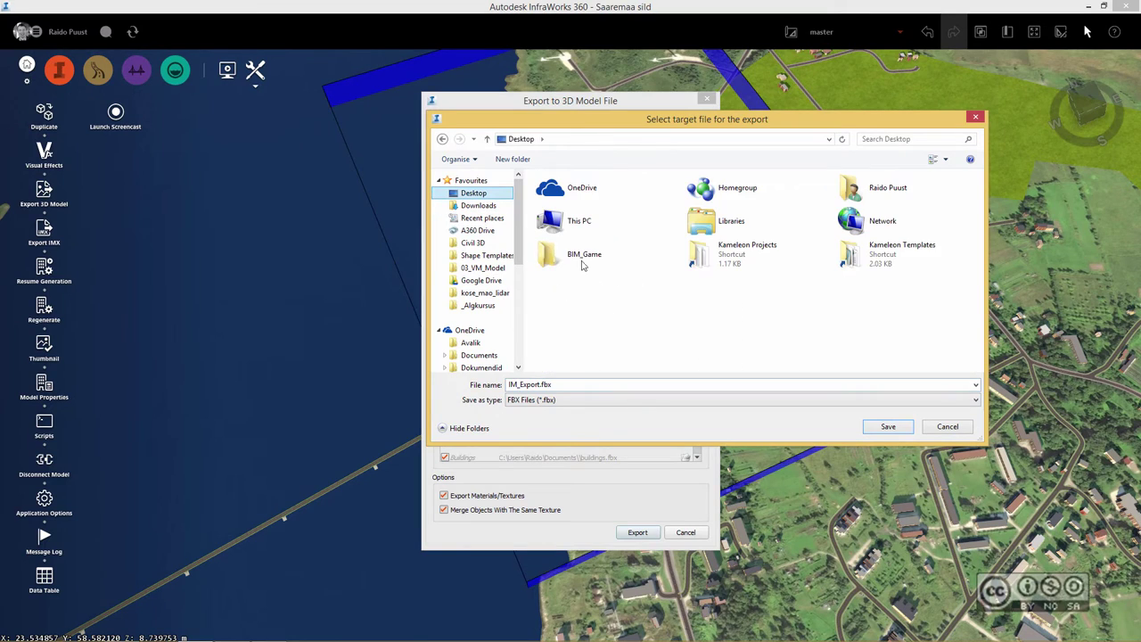
pyautogui.doubleClick(581, 264)
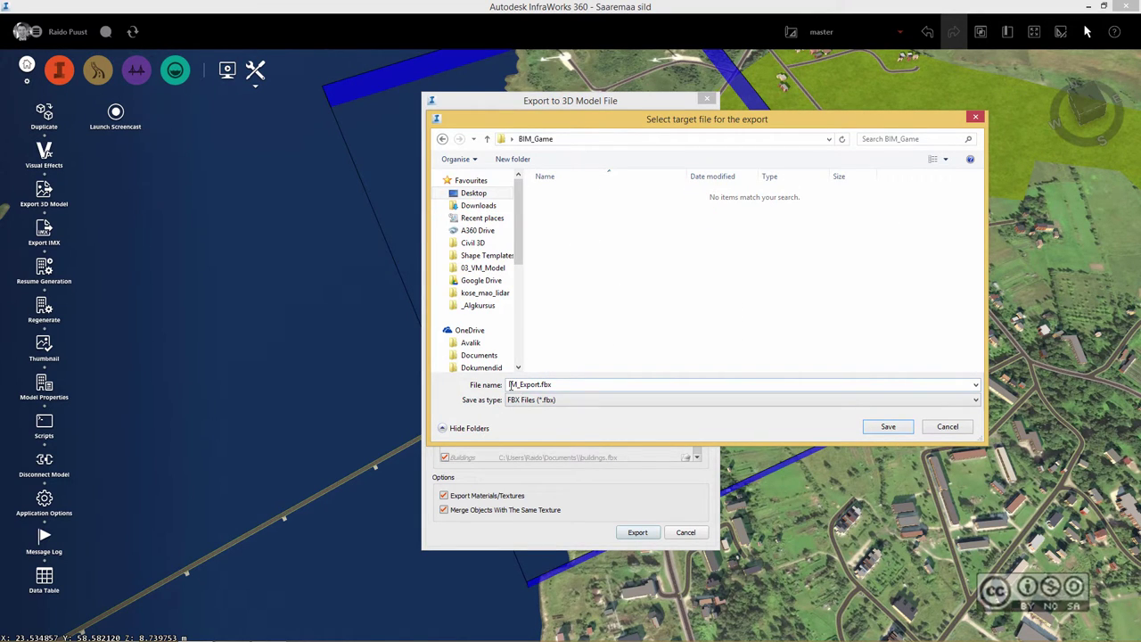
pyautogui.click(881, 428)
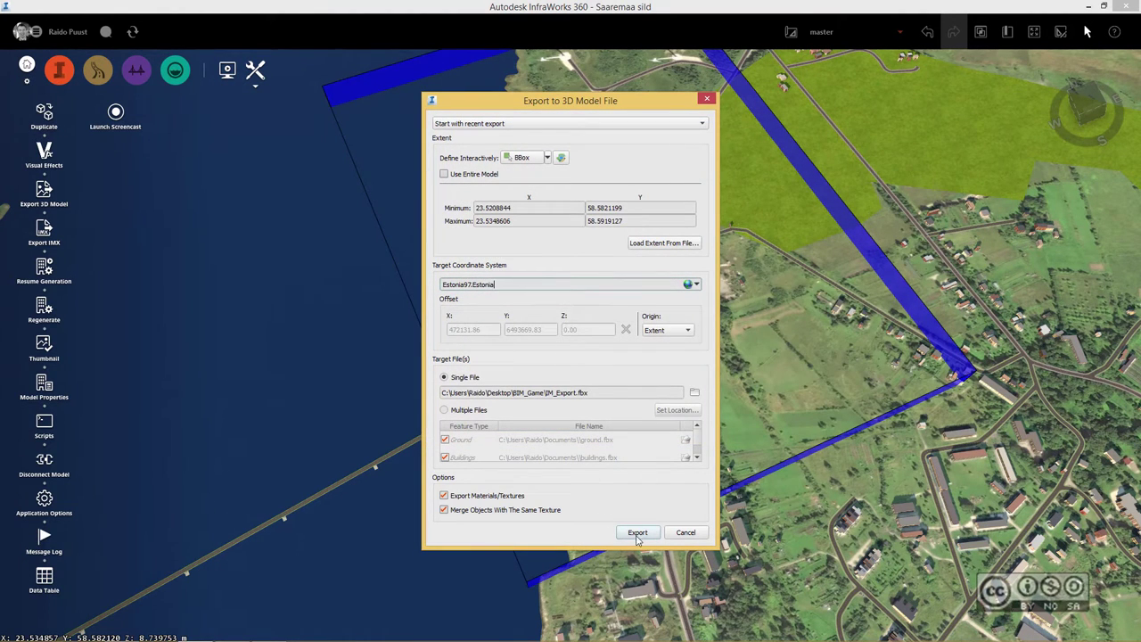
# - Export the harbour area to IM_Export.fbx, then minimize InfraWorks and bring up 3ds Max
pyautogui.click(638, 535)
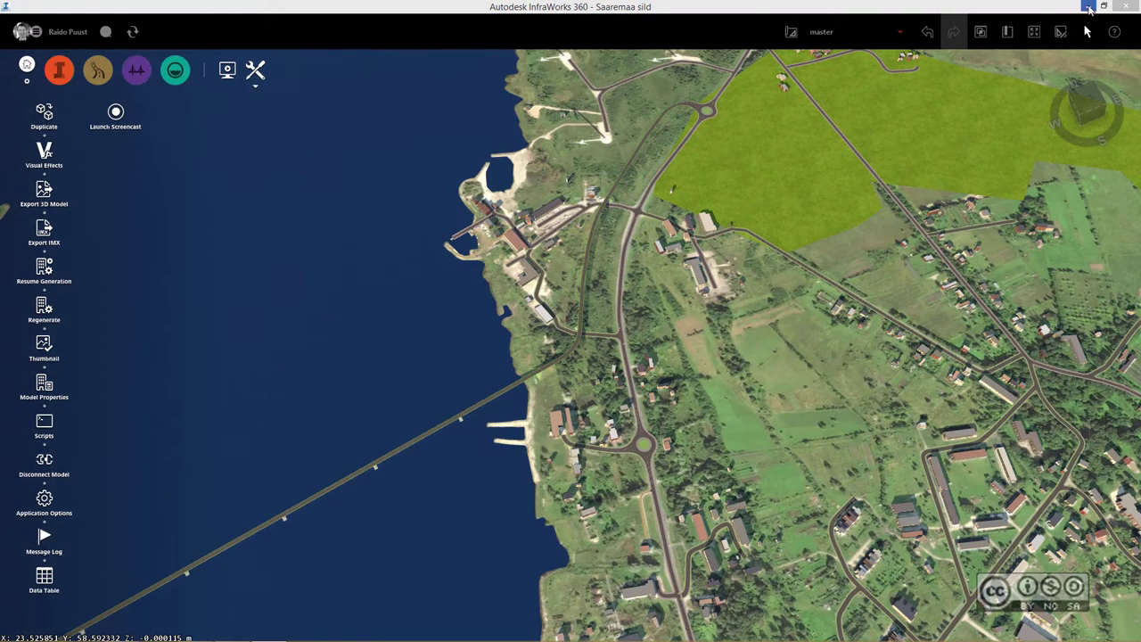
pyautogui.click(1089, 6)
pyautogui.click(232, 630)
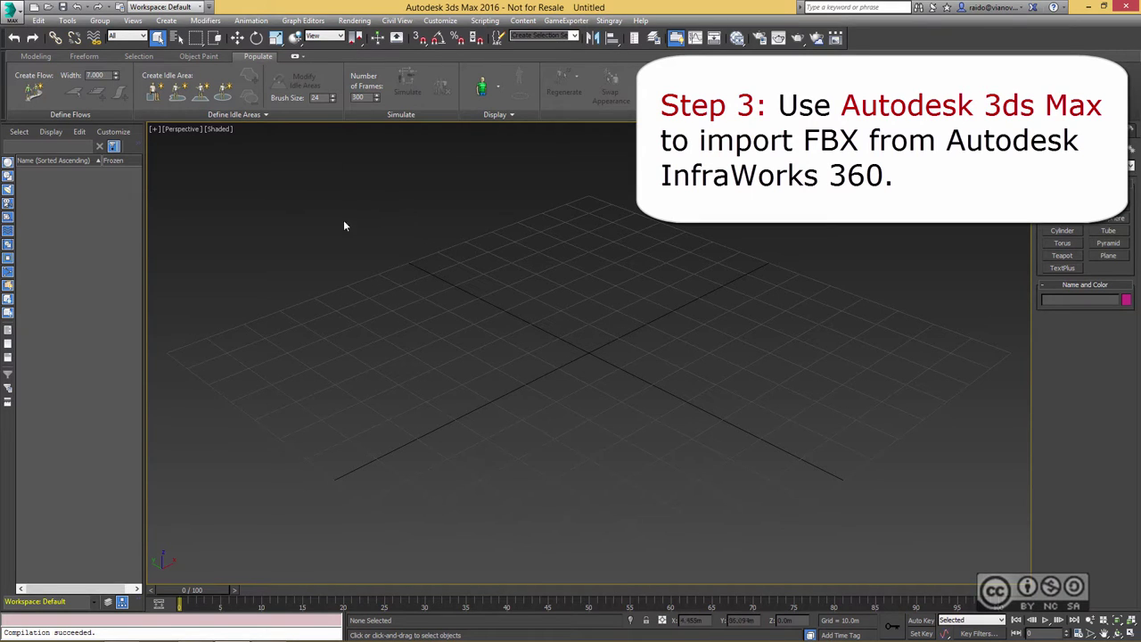
# - Import IM_Export.fbx from Desktop\BIM_Game using the application menu's Import command
pyautogui.click(11, 13)
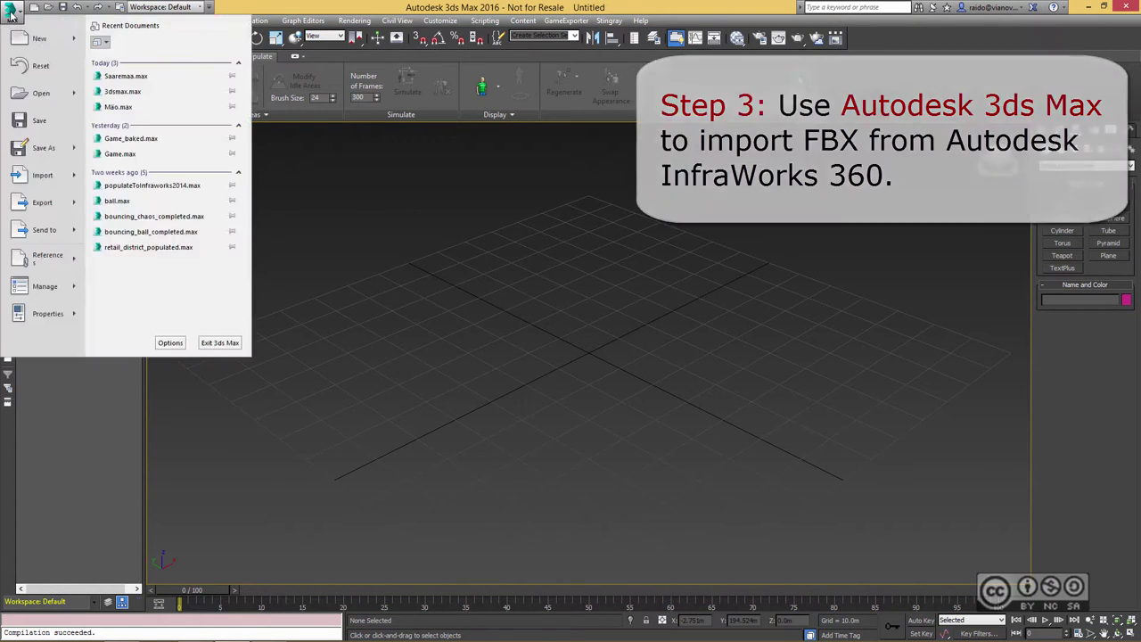
pyautogui.moveTo(42, 175)
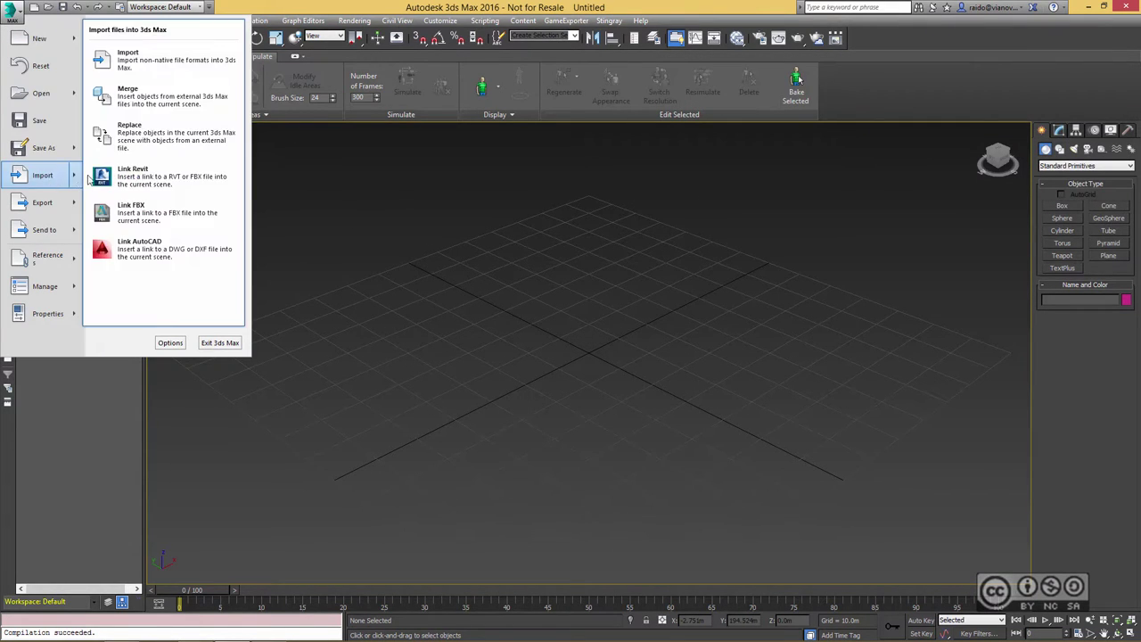
pyautogui.click(107, 76)
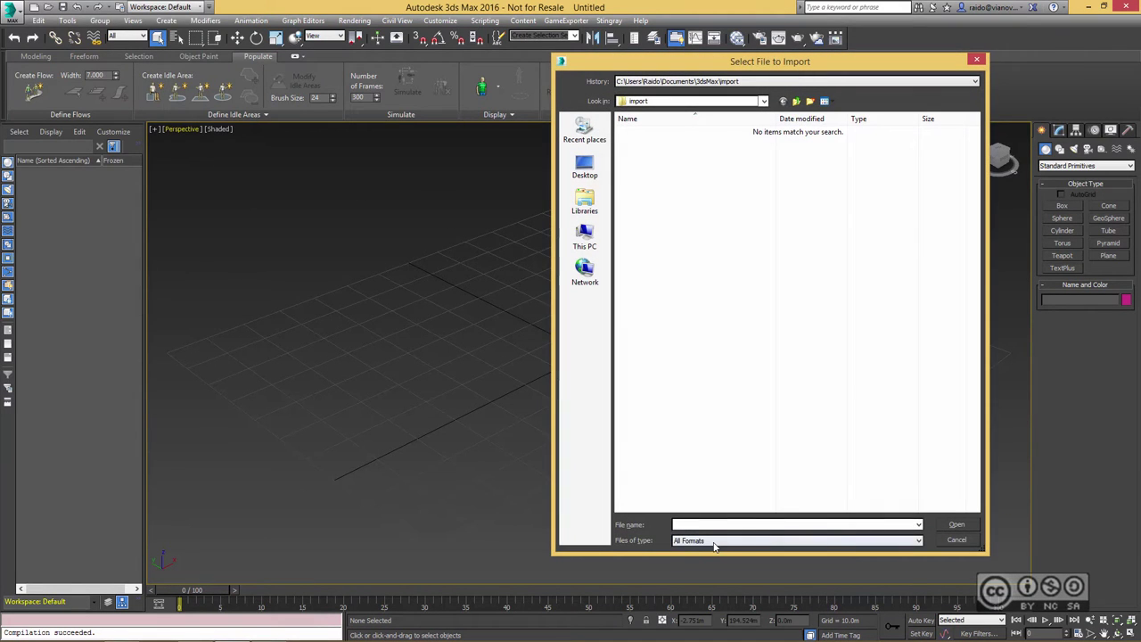
pyautogui.click(715, 541)
pyautogui.click(715, 544)
pyautogui.click(585, 167)
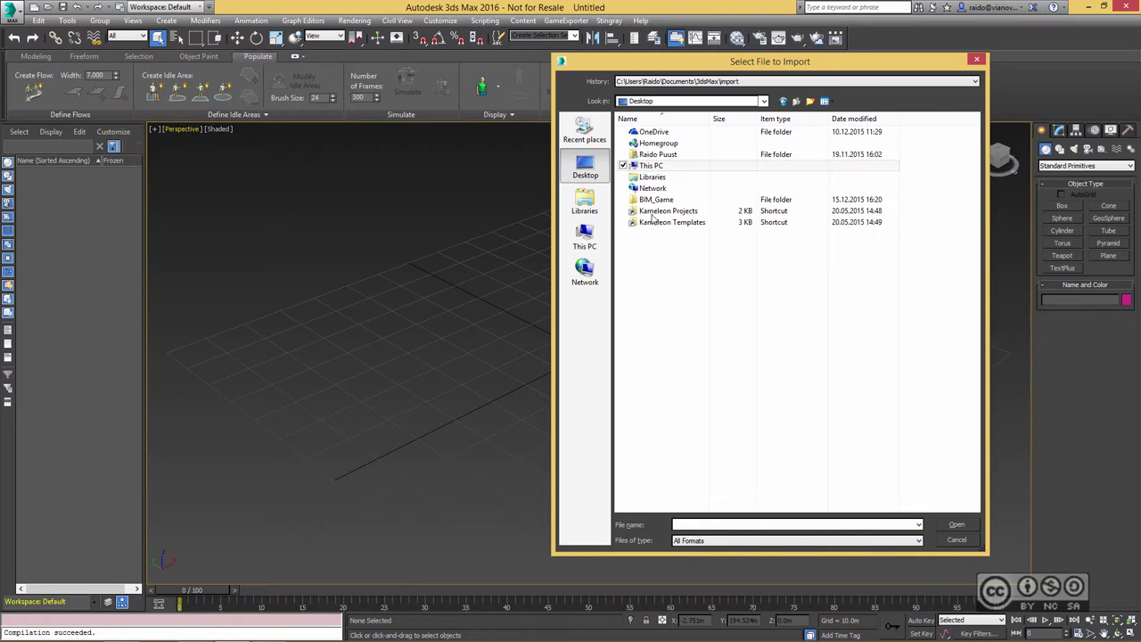
pyautogui.doubleClick(655, 200)
pyautogui.click(658, 133)
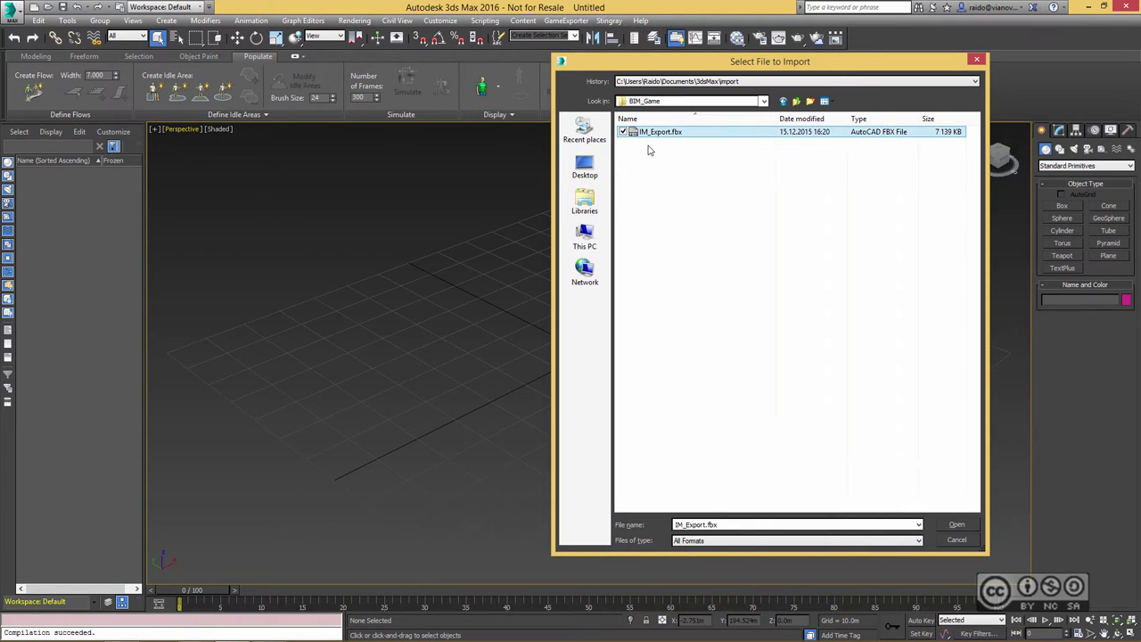
pyautogui.click(958, 525)
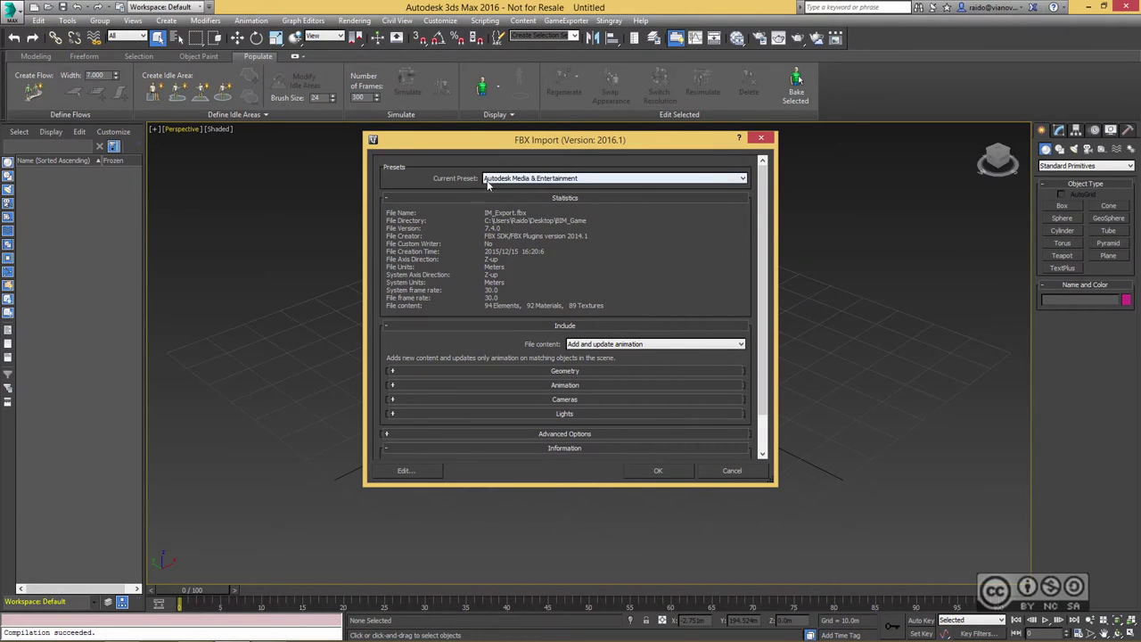
# - Import the harbour model with the FBX settings and start saving it in Desktop\BIM_Game
pyautogui.click(669, 473)
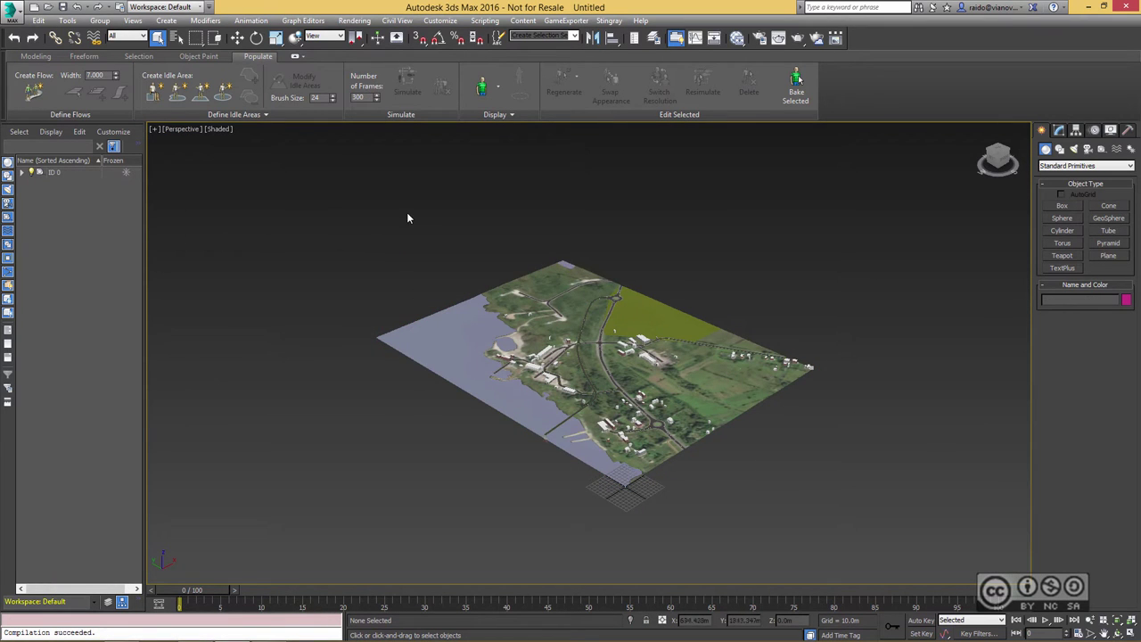
pyautogui.click(62, 6)
pyautogui.click(588, 164)
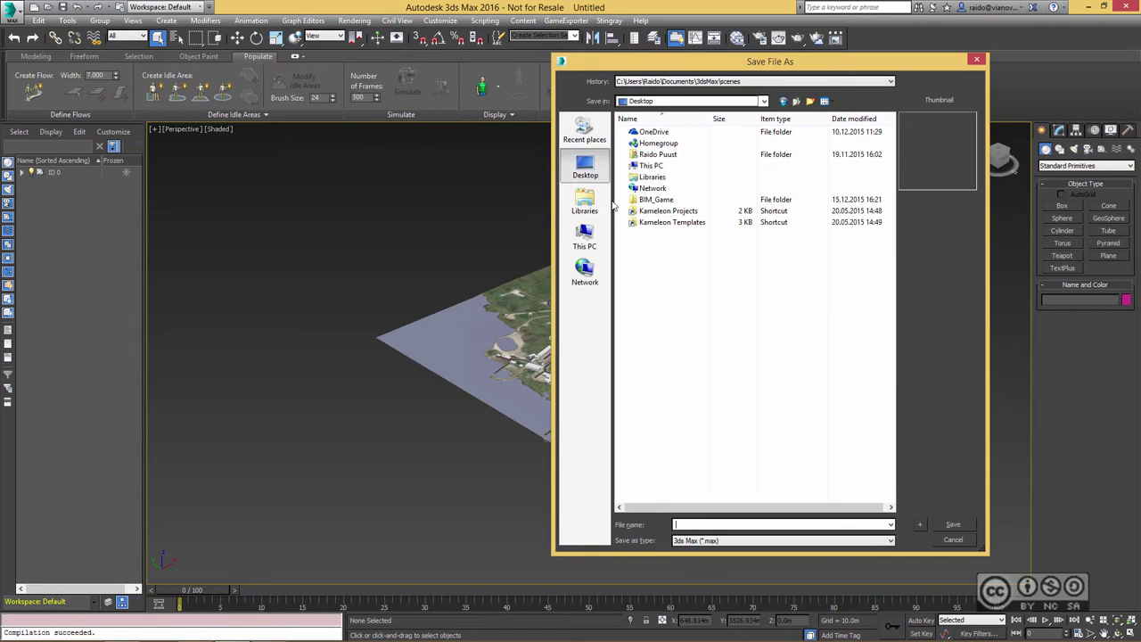
pyautogui.doubleClick(669, 264)
# - Create a 3dsMax folder inside BIM_Game and save the scene there as Saaremaa.max
pyautogui.rightClick(658, 194)
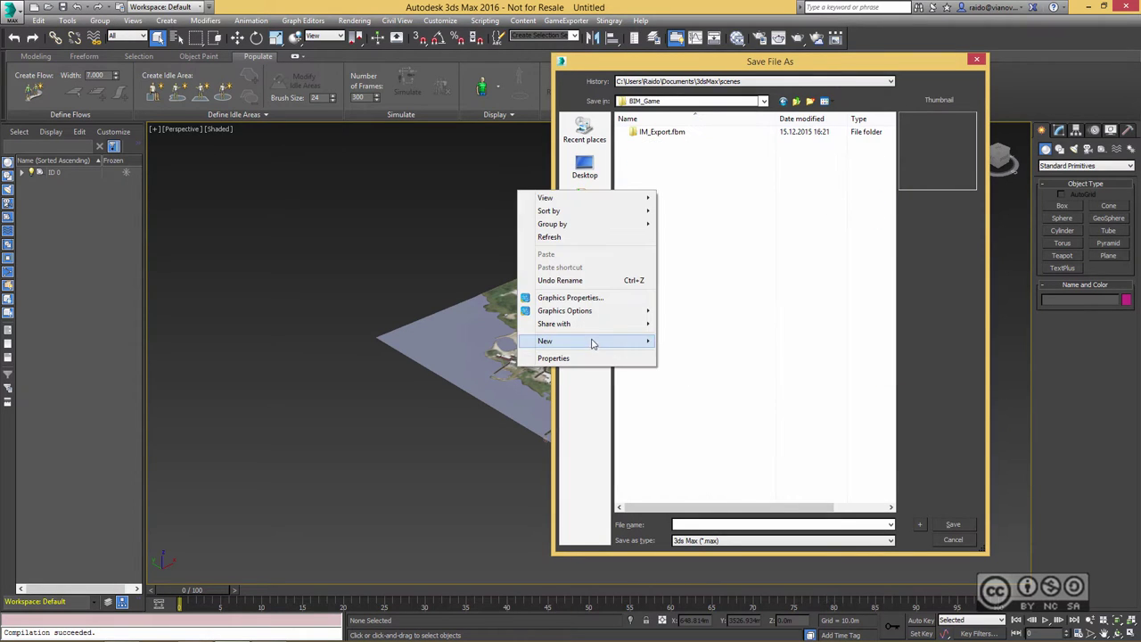
pyautogui.moveTo(605, 344)
pyautogui.click(392, 342)
pyautogui.write('3dsMax')
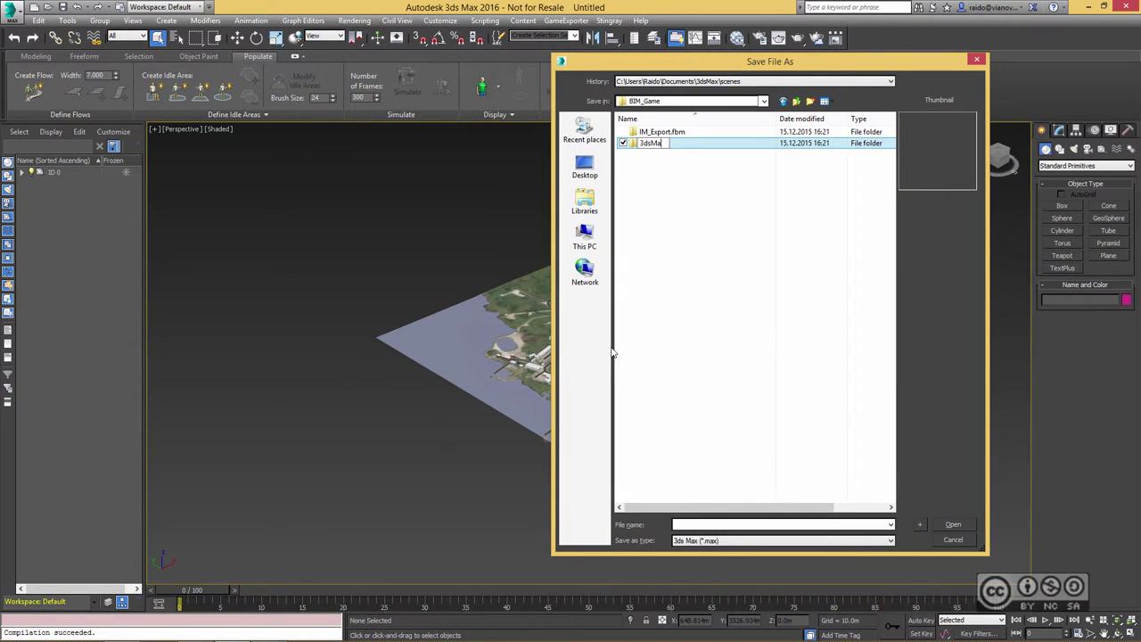
pyautogui.press('Return')
pyautogui.press('Return')
pyautogui.click(694, 524)
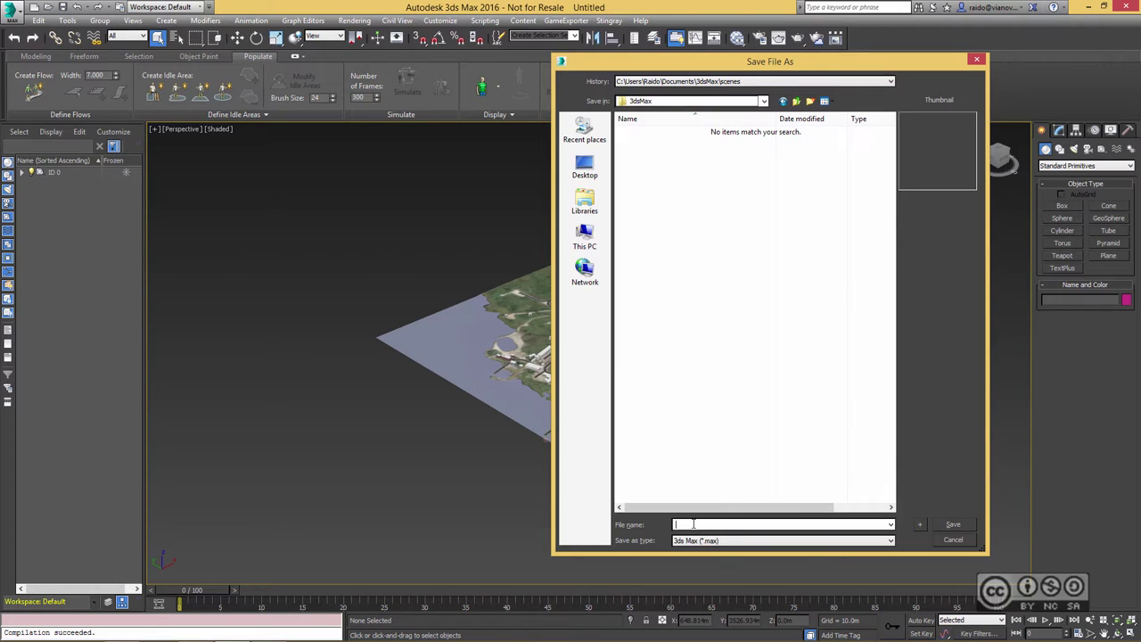
pyautogui.write('Saa')
pyautogui.write('maa')
pyautogui.click(953, 524)
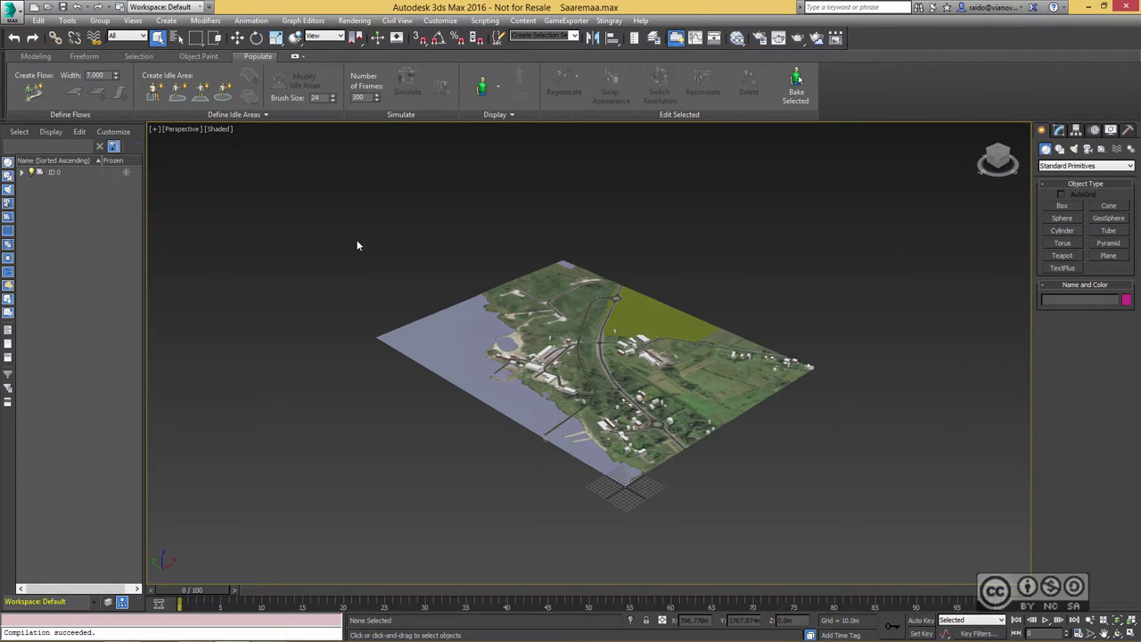
# - Group all terrain objects as Group001 and move the group to position 0,0,0
pyautogui.moveTo(322, 231)
pyautogui.mouseDown()
pyautogui.moveTo(861, 494)
pyautogui.moveTo(875, 514)
pyautogui.mouseUp()
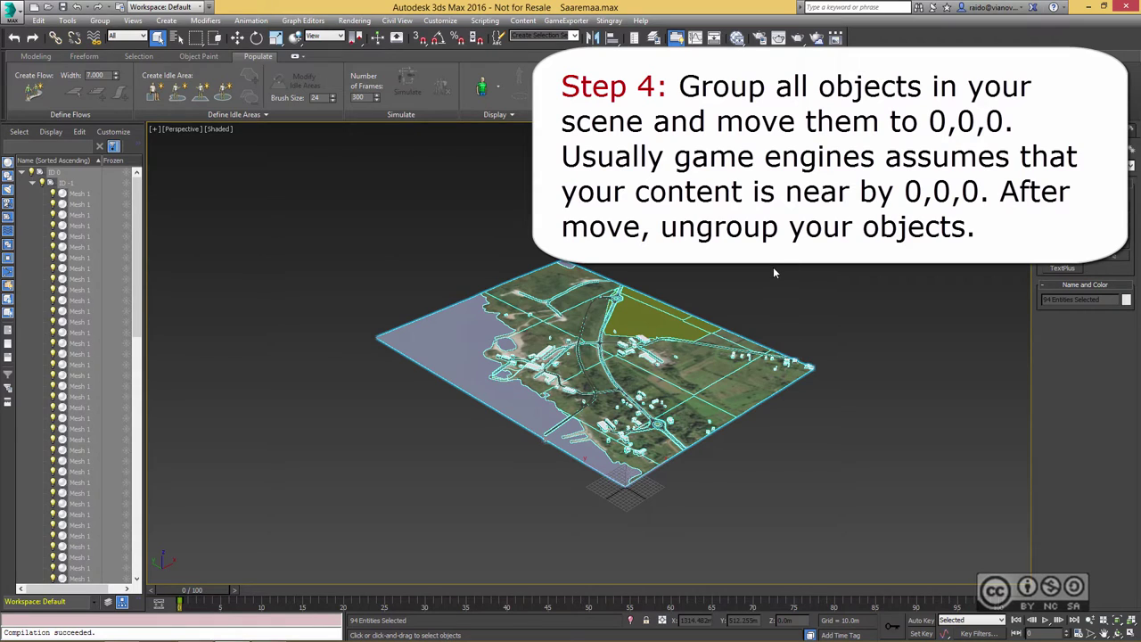
pyautogui.click(99, 21)
pyautogui.click(116, 35)
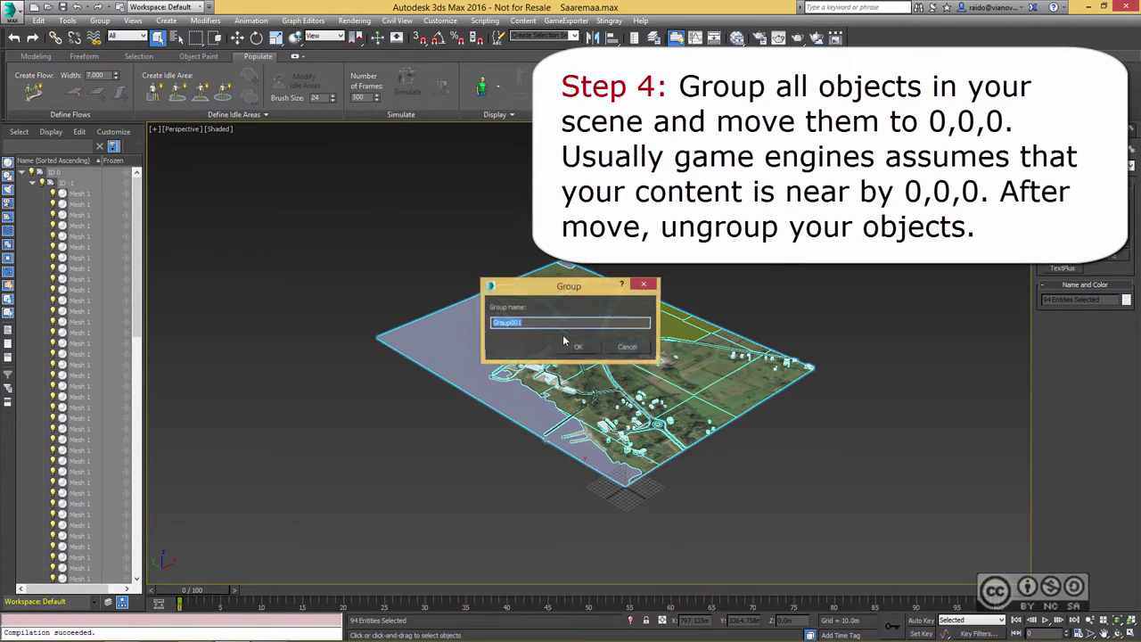
pyautogui.click(575, 347)
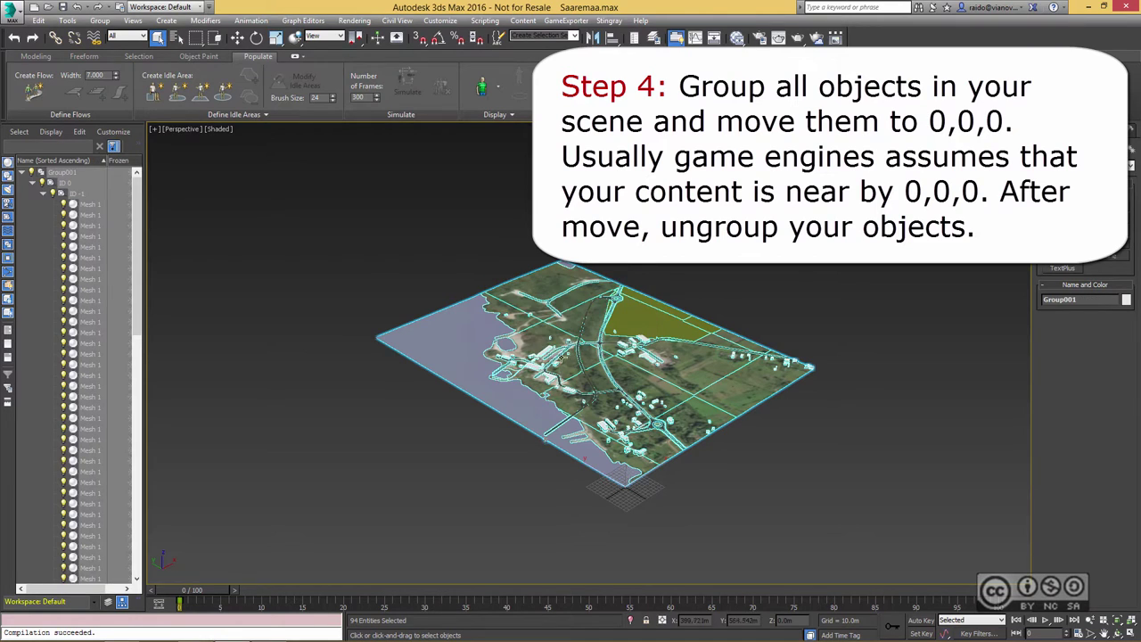
pyautogui.rightClick(237, 37)
pyautogui.moveTo(392, 217); pyautogui.dragTo(352, 219)
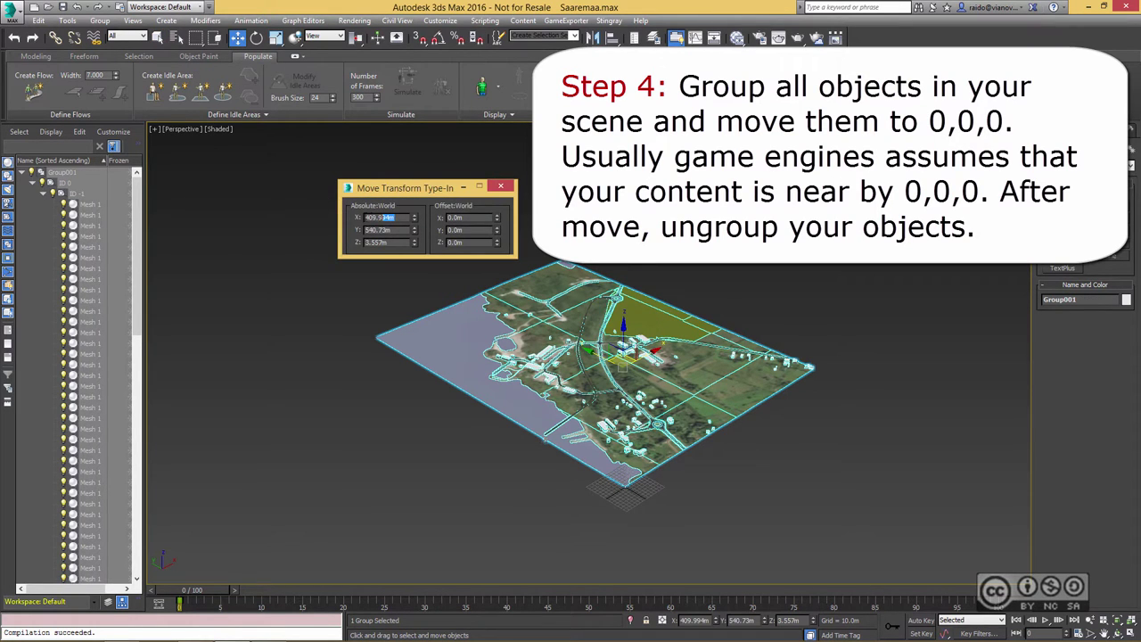
pyautogui.write('0')
pyautogui.press('Tab')
pyautogui.write('0')
pyautogui.press('Tab')
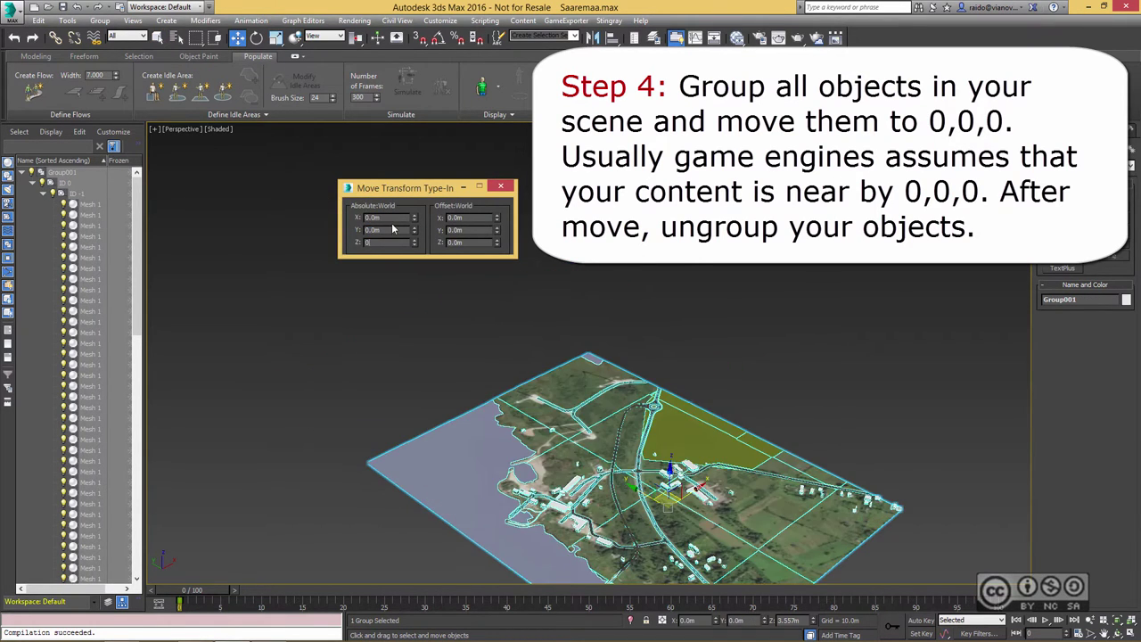
# - Ungroup the terrain into separate objects, clear the selection and recentre the view
pyautogui.click(99, 20)
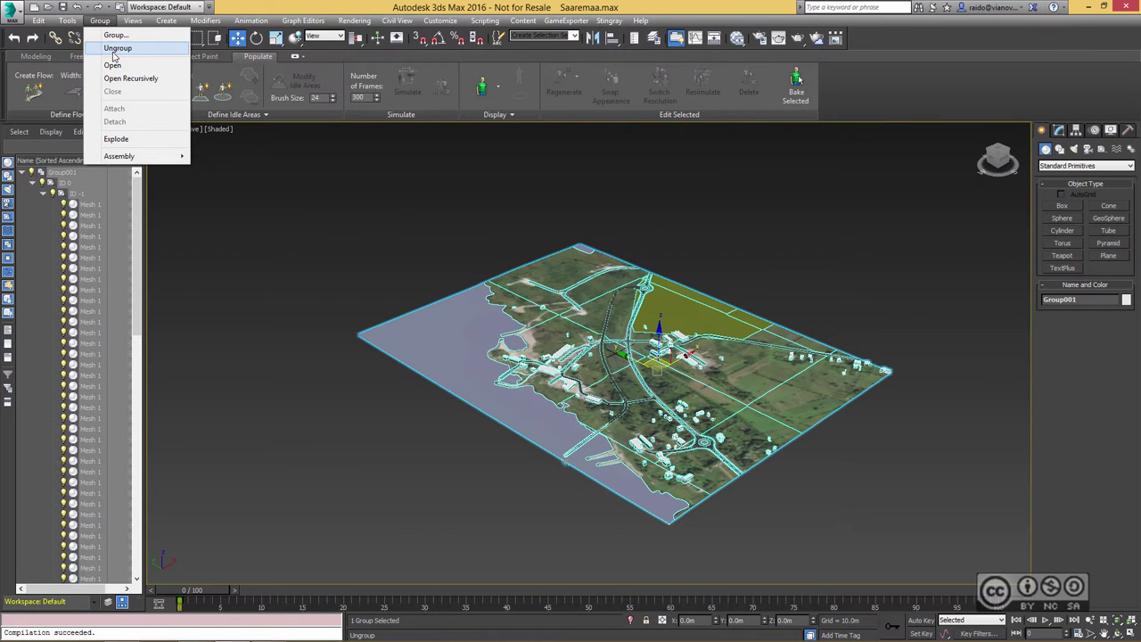
pyautogui.click(116, 48)
pyautogui.click(606, 222)
pyautogui.scroll(2, 564, 334)
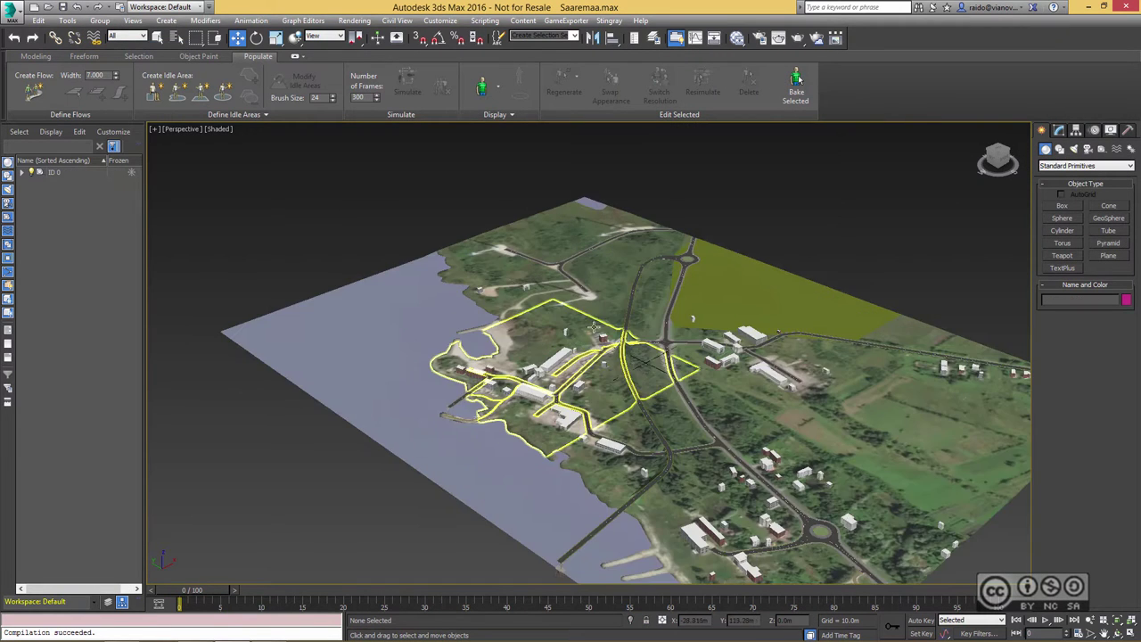
pyautogui.scroll(1, 571, 357)
pyautogui.scroll(-4, 586, 331)
pyautogui.scroll(2, 636, 247)
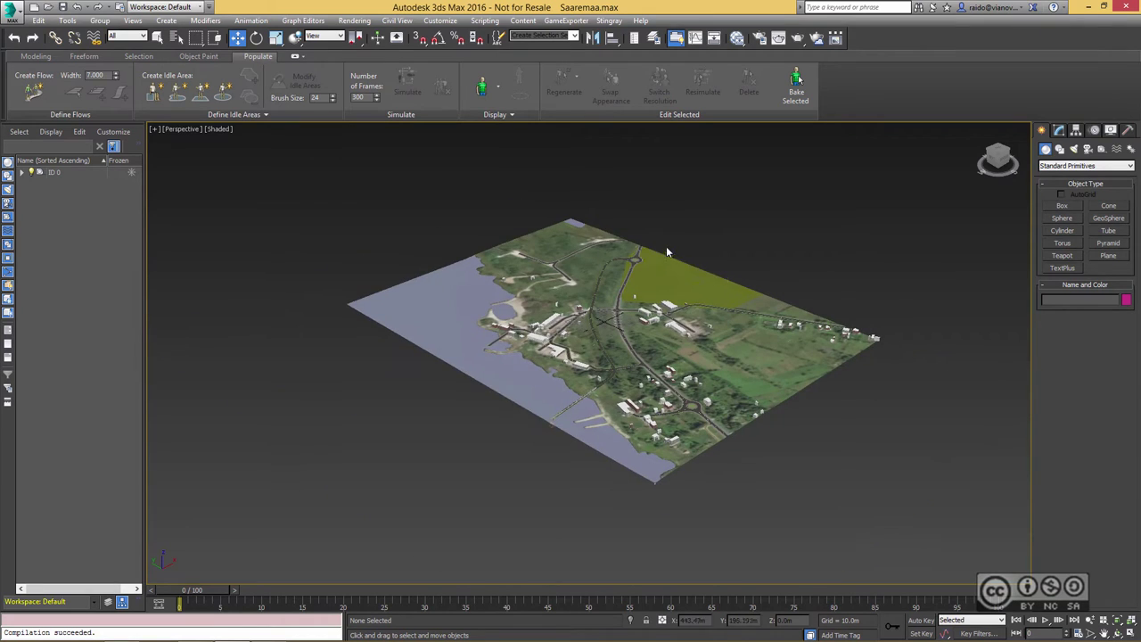
pyautogui.moveTo(547, 240); pyautogui.dragTo(555, 252, button='middle')
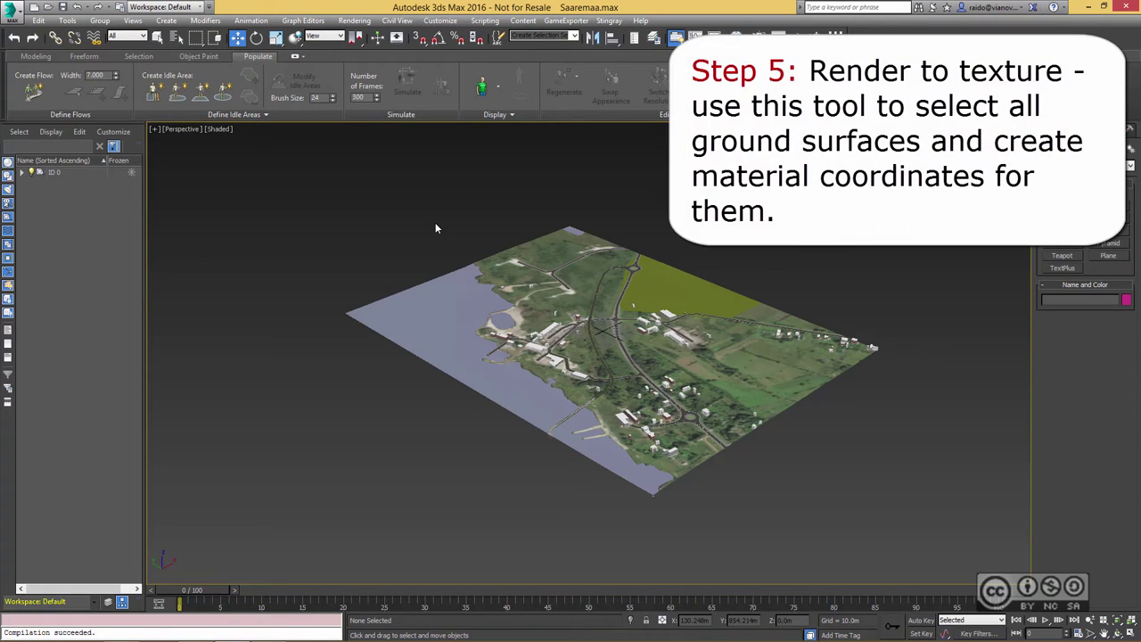
# - Ctrl-select the shore, road, field, pier and far-right strip ground pieces, 17 in total
pyautogui.scroll(2, 499, 275)
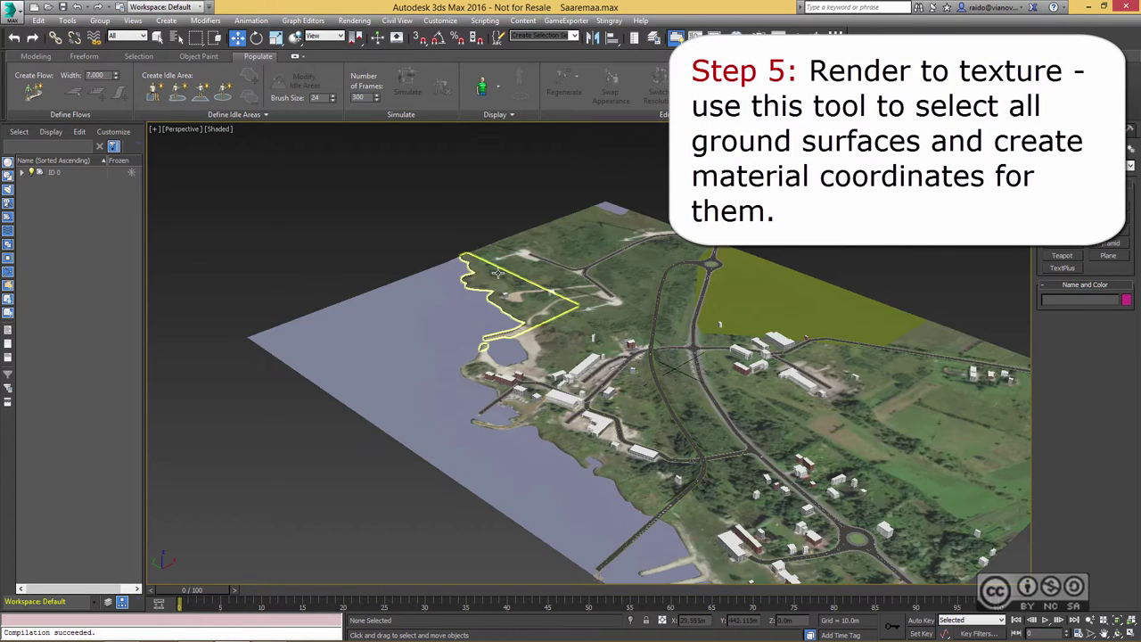
pyautogui.scroll(-2, 503, 277)
pyautogui.click(512, 278)
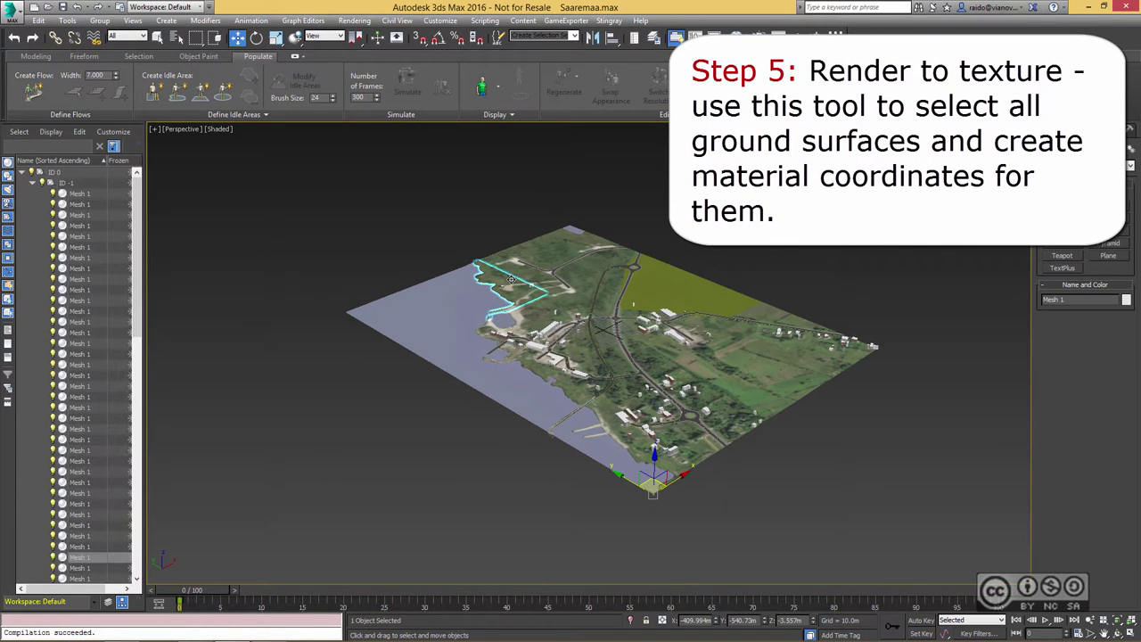
pyautogui.keyDown('ctrl'); pyautogui.click(533, 264); pyautogui.keyUp('ctrl')
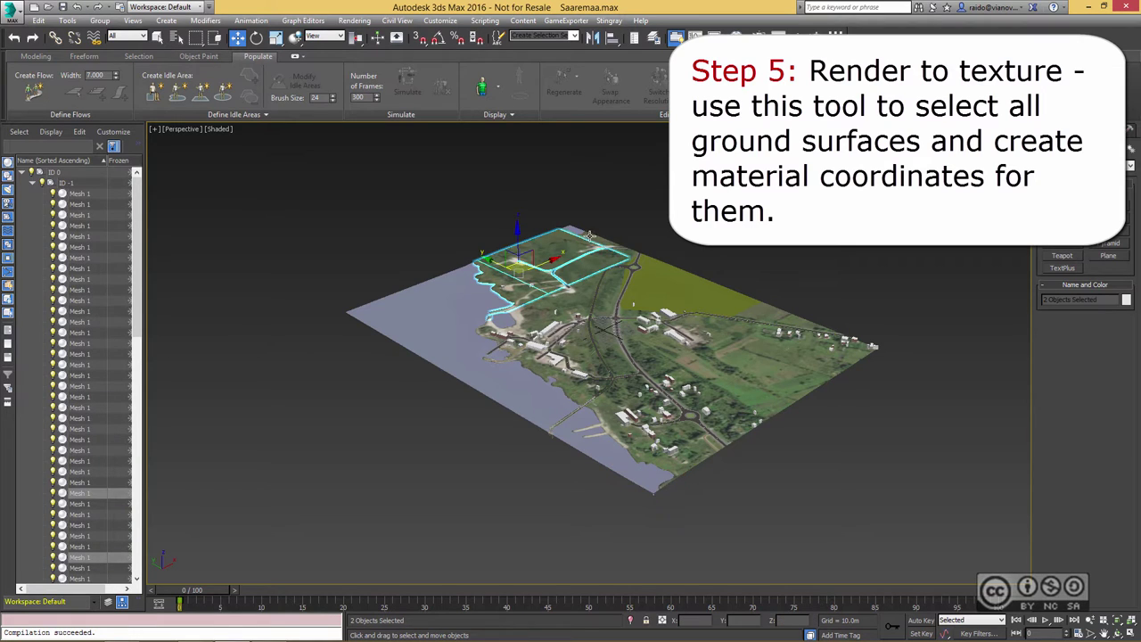
pyautogui.keyDown('ctrl'); pyautogui.click(592, 242); pyautogui.keyUp('ctrl')
pyautogui.keyDown('ctrl'); pyautogui.click(615, 267); pyautogui.keyUp('ctrl')
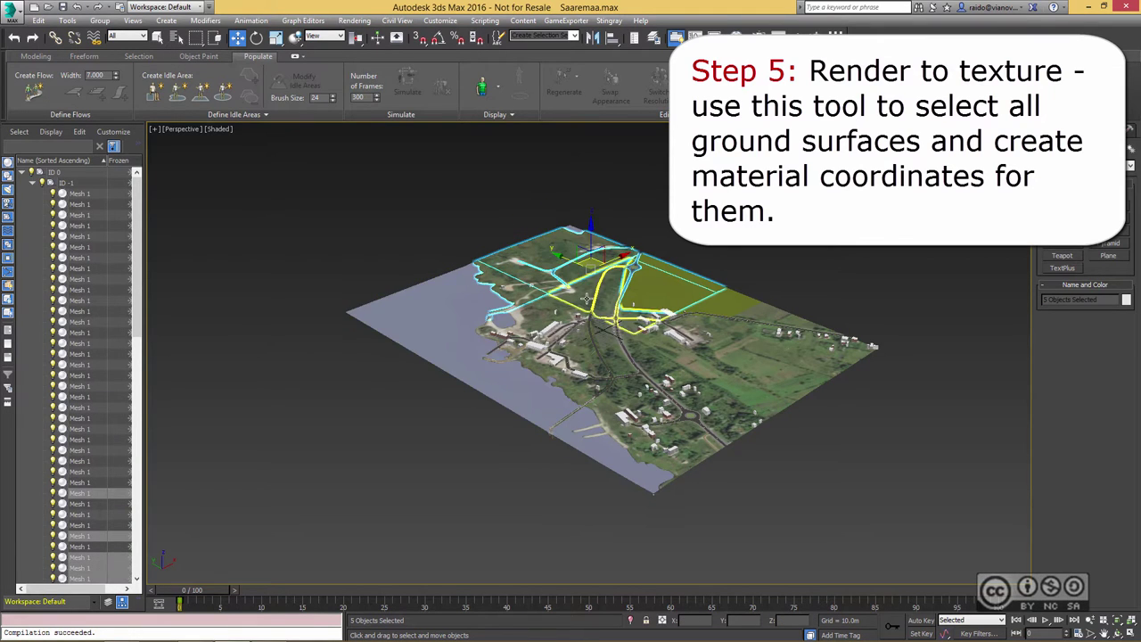
pyautogui.keyDown('ctrl'); pyautogui.click(526, 343); pyautogui.keyUp('ctrl')
pyautogui.keyDown('ctrl'); pyautogui.click(550, 307); pyautogui.keyUp('ctrl')
pyautogui.keyDown('ctrl'); pyautogui.click(580, 349); pyautogui.keyUp('ctrl')
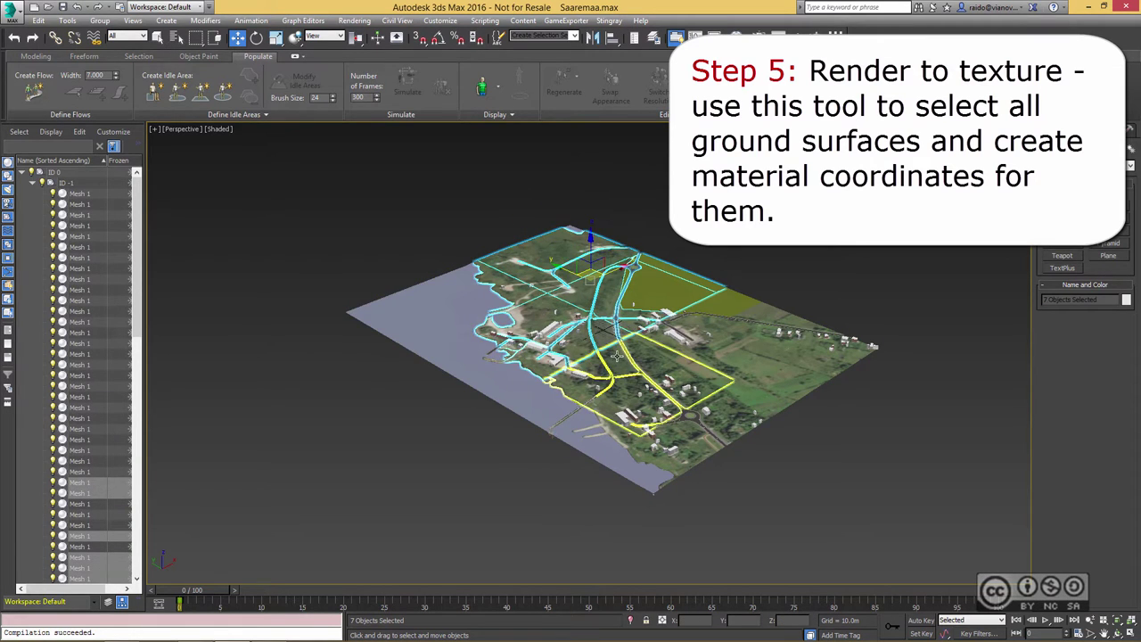
pyautogui.keyDown('ctrl'); pyautogui.click(615, 356); pyautogui.keyUp('ctrl')
pyautogui.keyDown('ctrl'); pyautogui.click(634, 447); pyautogui.keyUp('ctrl')
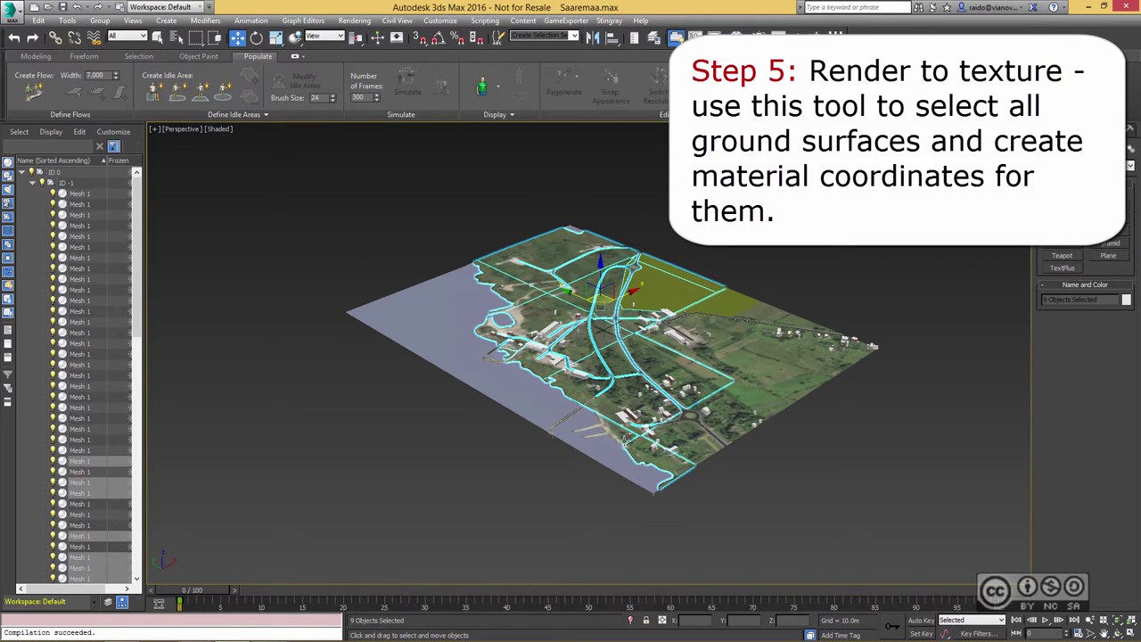
pyautogui.keyDown('ctrl'); pyautogui.click(595, 428); pyautogui.keyUp('ctrl')
pyautogui.keyDown('ctrl'); pyautogui.click(696, 448); pyautogui.keyUp('ctrl')
pyautogui.keyDown('ctrl'); pyautogui.click(713, 356); pyautogui.keyUp('ctrl')
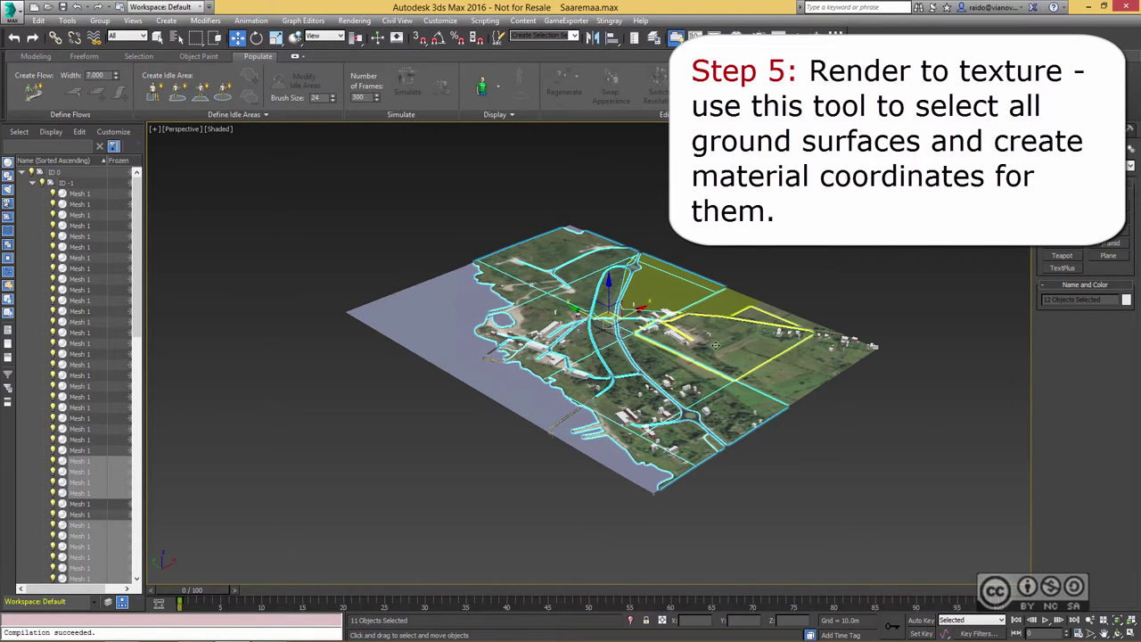
pyautogui.keyDown('ctrl'); pyautogui.click(704, 302); pyautogui.keyUp('ctrl')
pyautogui.keyDown('ctrl'); pyautogui.click(758, 310); pyautogui.keyUp('ctrl')
pyautogui.keyDown('ctrl'); pyautogui.click(802, 337); pyautogui.keyUp('ctrl')
pyautogui.keyDown('ctrl'); pyautogui.click(824, 364); pyautogui.keyUp('ctrl')
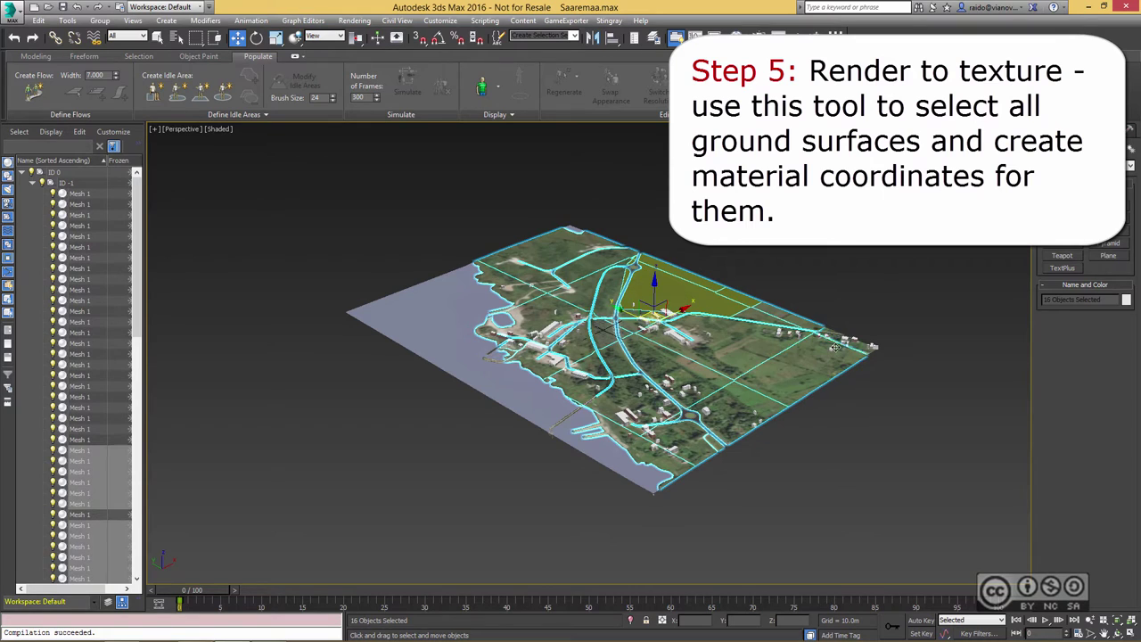
pyautogui.keyDown('ctrl'); pyautogui.click(836, 340); pyautogui.keyUp('ctrl')
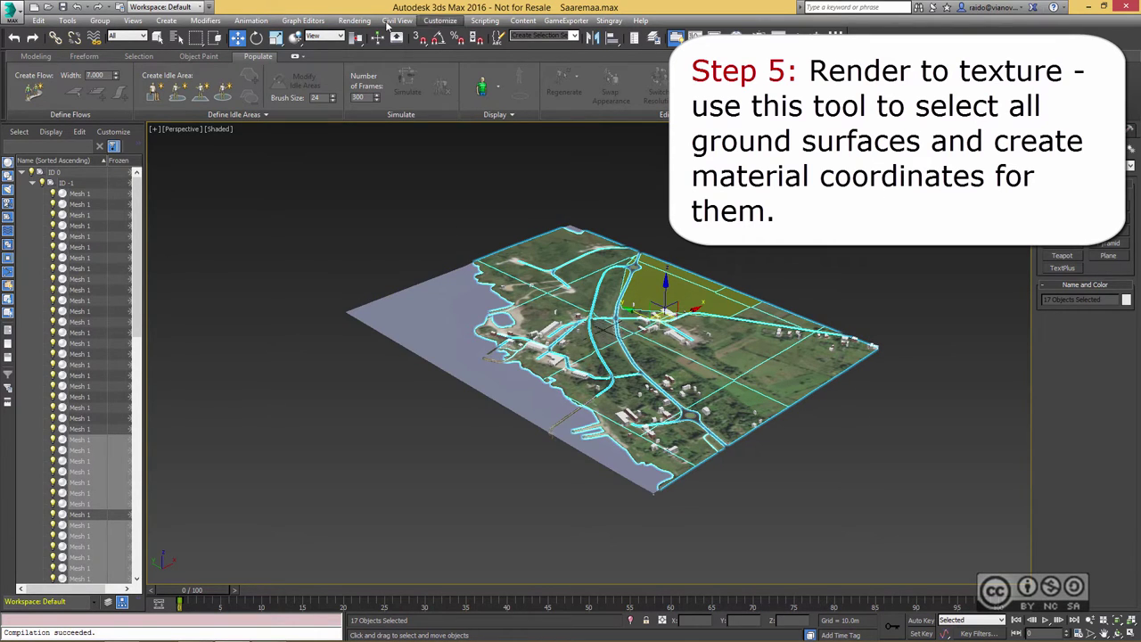
# - Open Render To Texture and add a CompleteMap output element
pyautogui.click(355, 21)
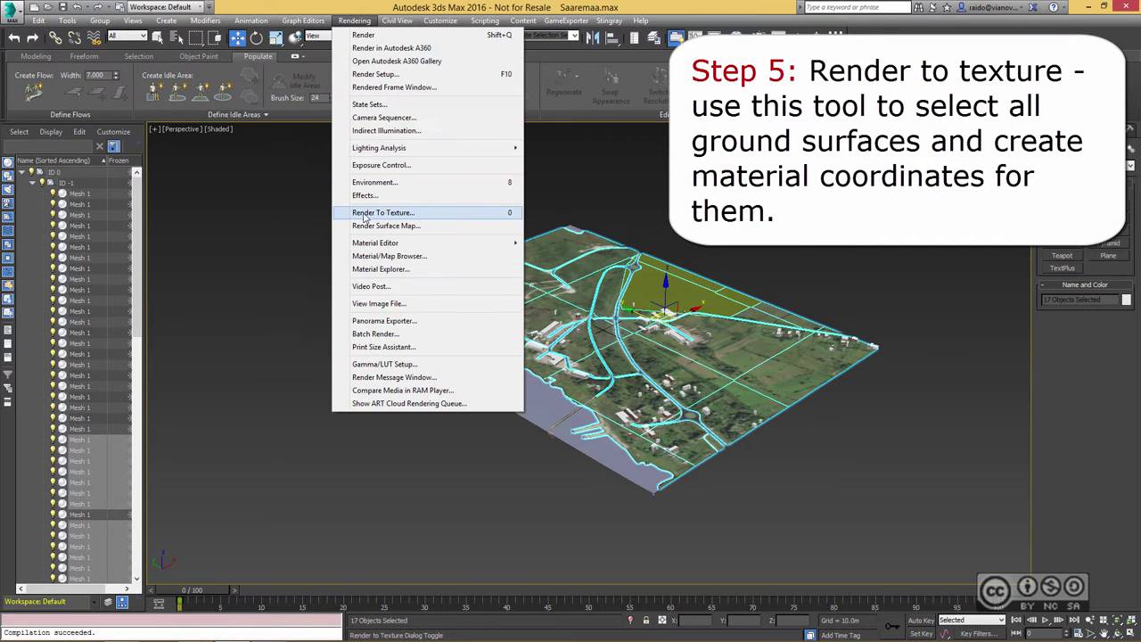
pyautogui.click(403, 214)
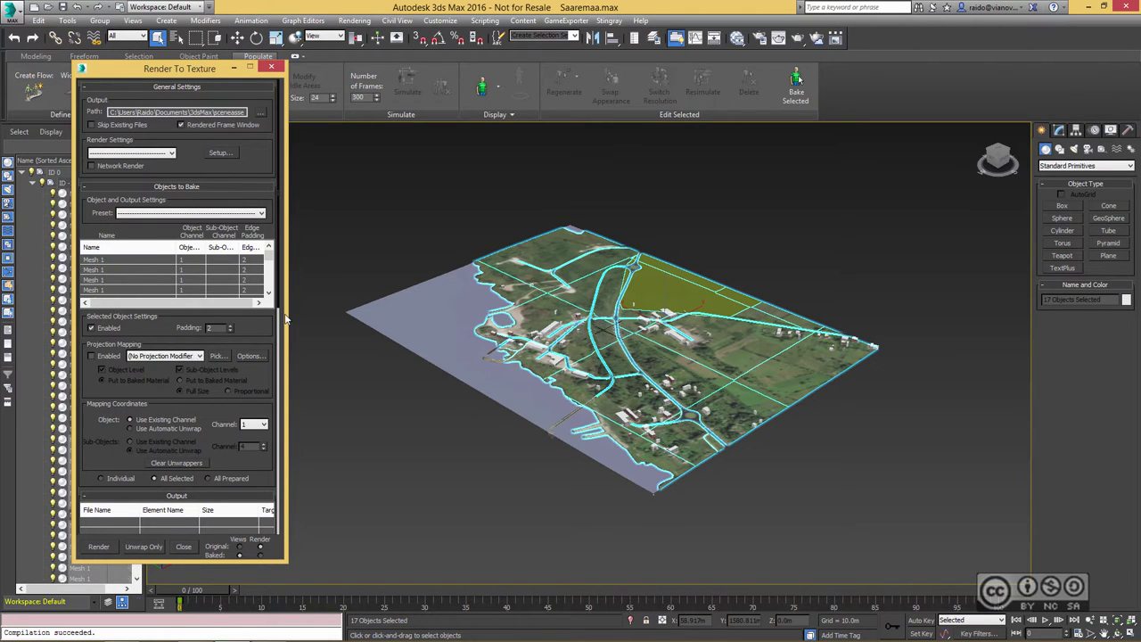
pyautogui.moveTo(283, 304); pyautogui.dragTo(284, 450)
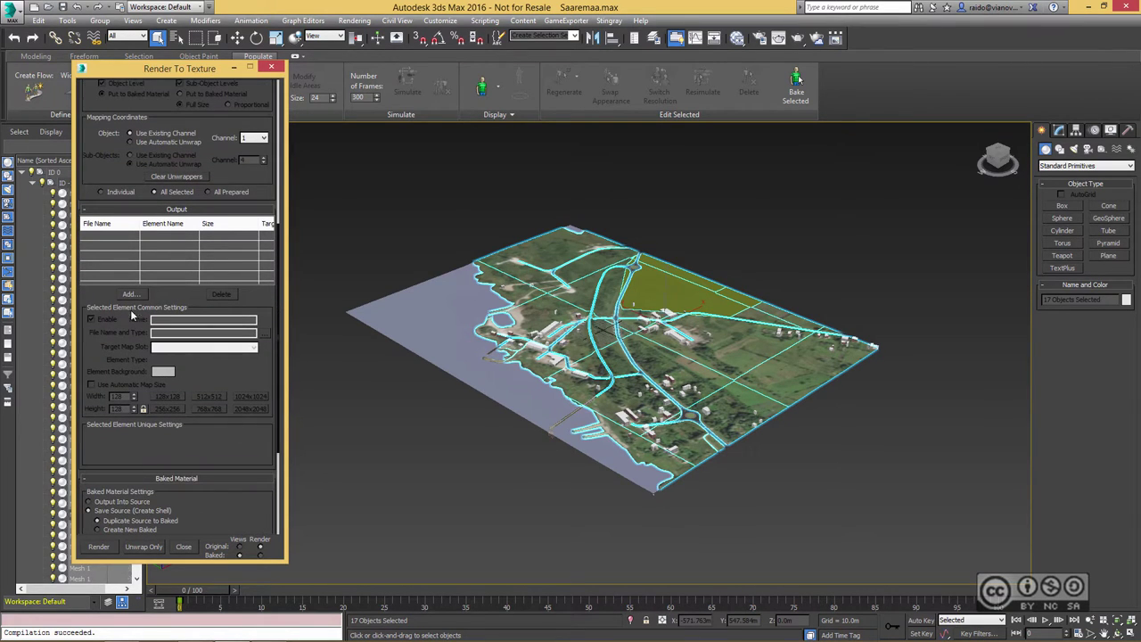
pyautogui.click(131, 294)
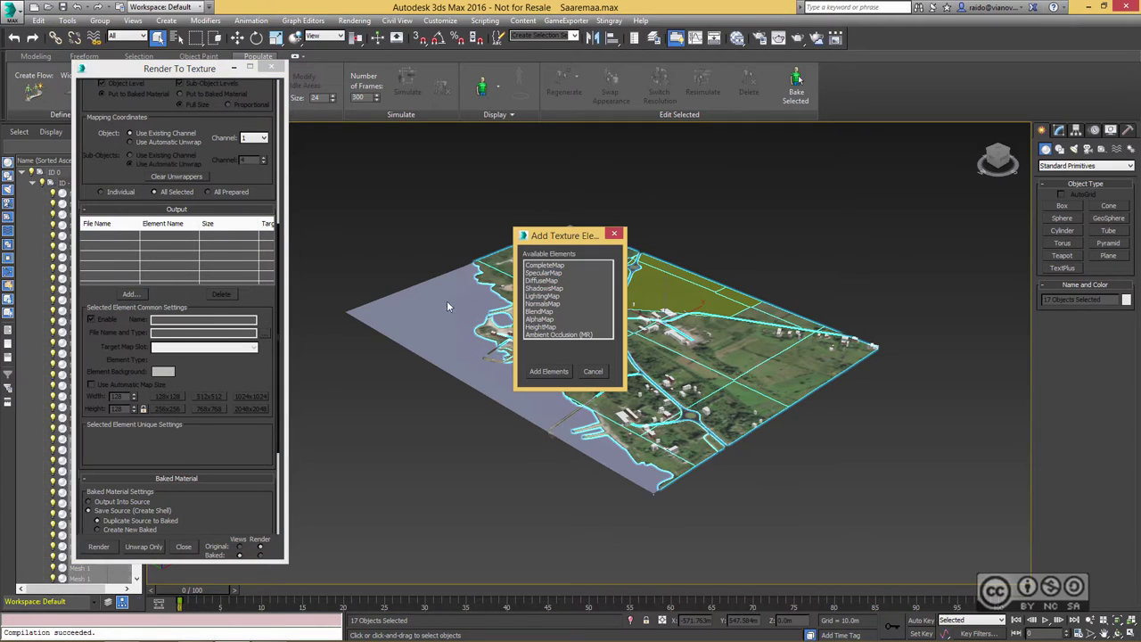
pyautogui.click(545, 267)
pyautogui.click(549, 371)
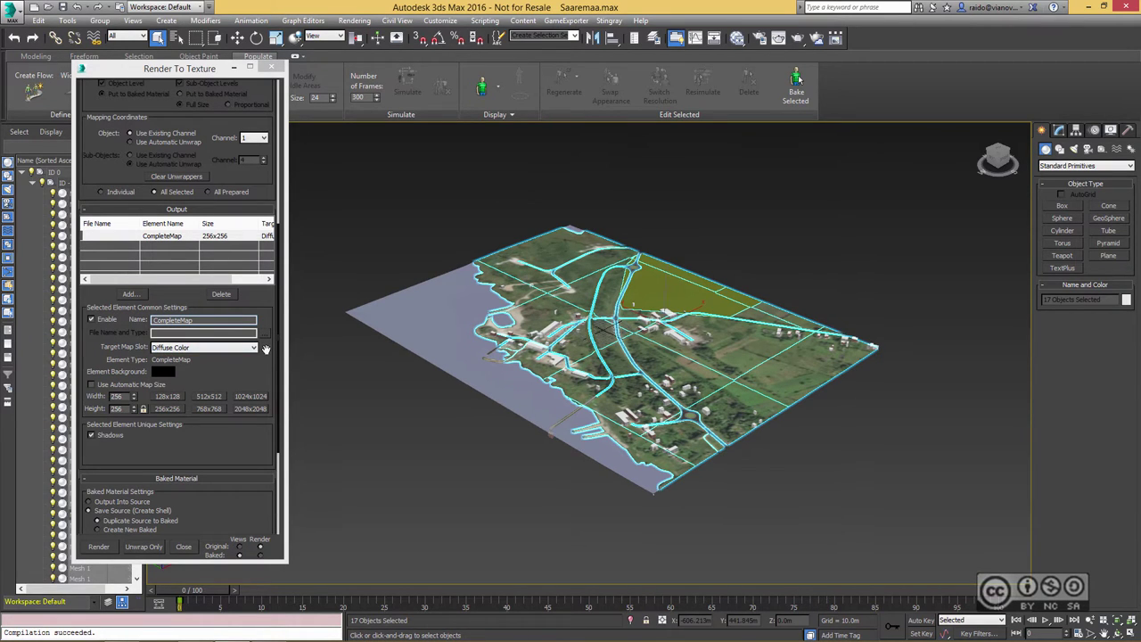
# - Bake at 1024x1024 with Output Into Source and Keep Baked Materials, and start rendering
pyautogui.moveTo(279, 377); pyautogui.dragTo(280, 409)
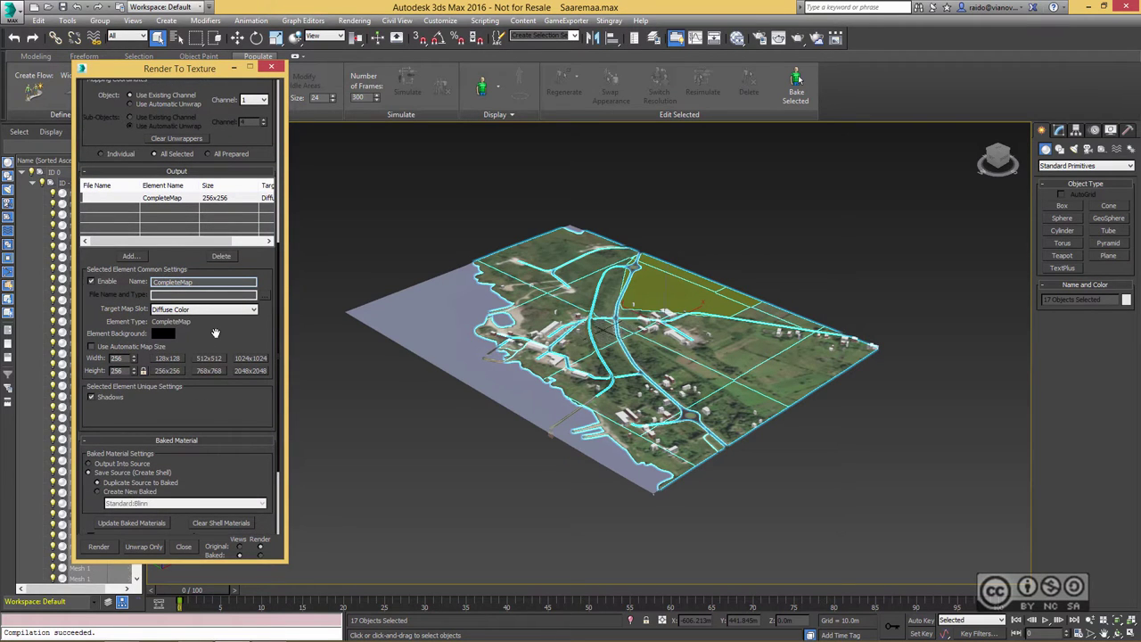
pyautogui.click(254, 358)
pyautogui.moveTo(281, 428); pyautogui.dragTo(282, 448)
pyautogui.scroll(-5, 164, 331)
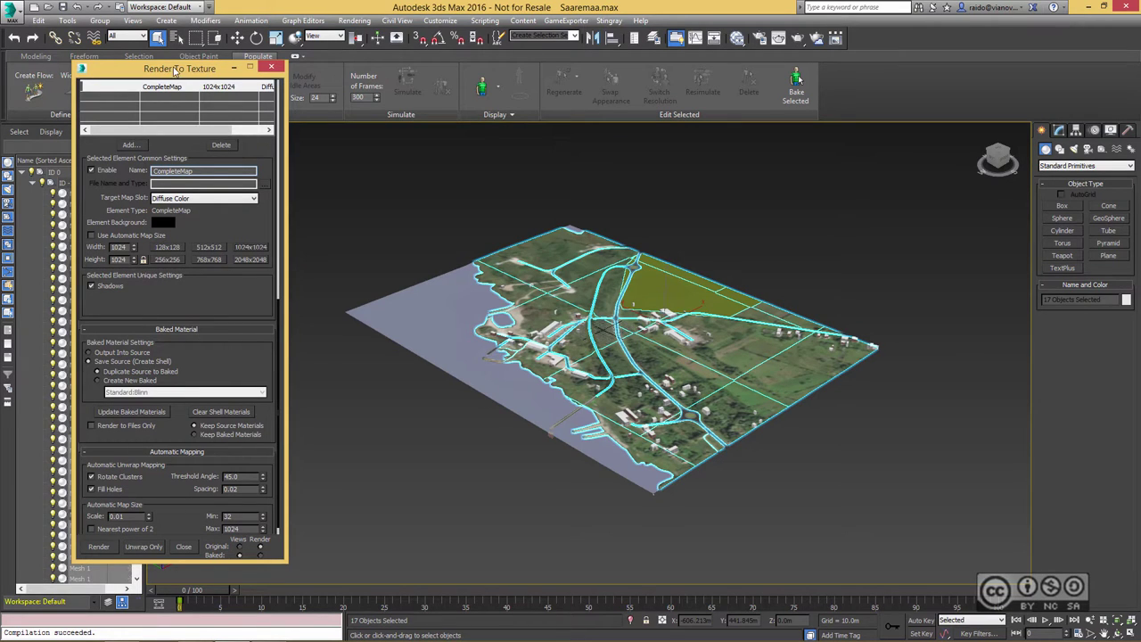
pyautogui.click(96, 353)
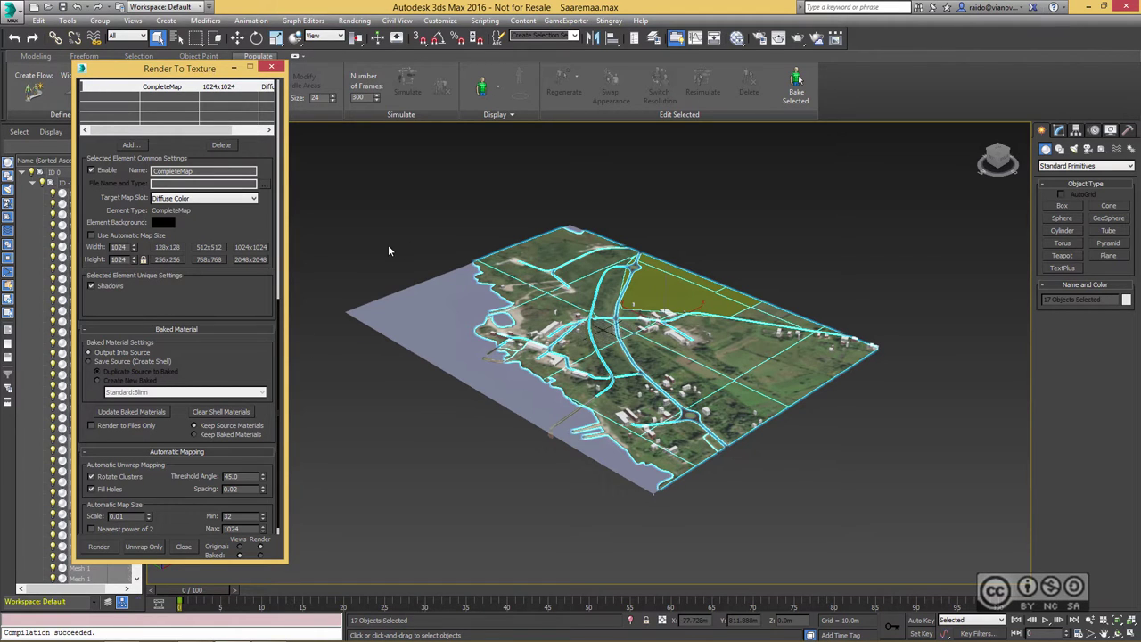
pyautogui.click(195, 438)
pyautogui.scroll(-1, 279, 444)
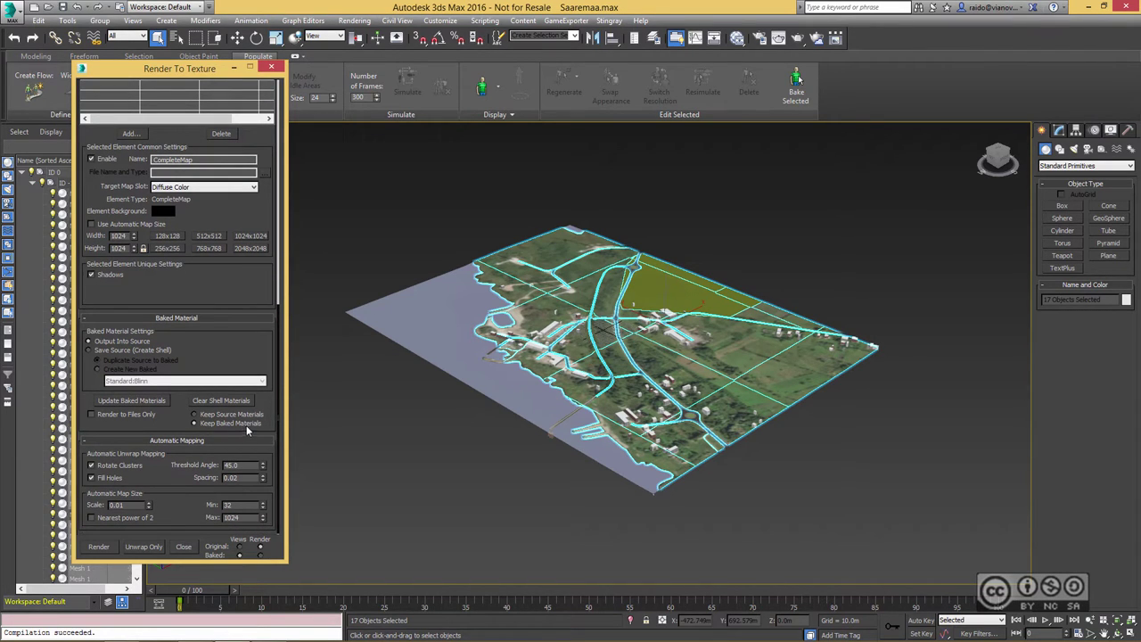
pyautogui.click(100, 547)
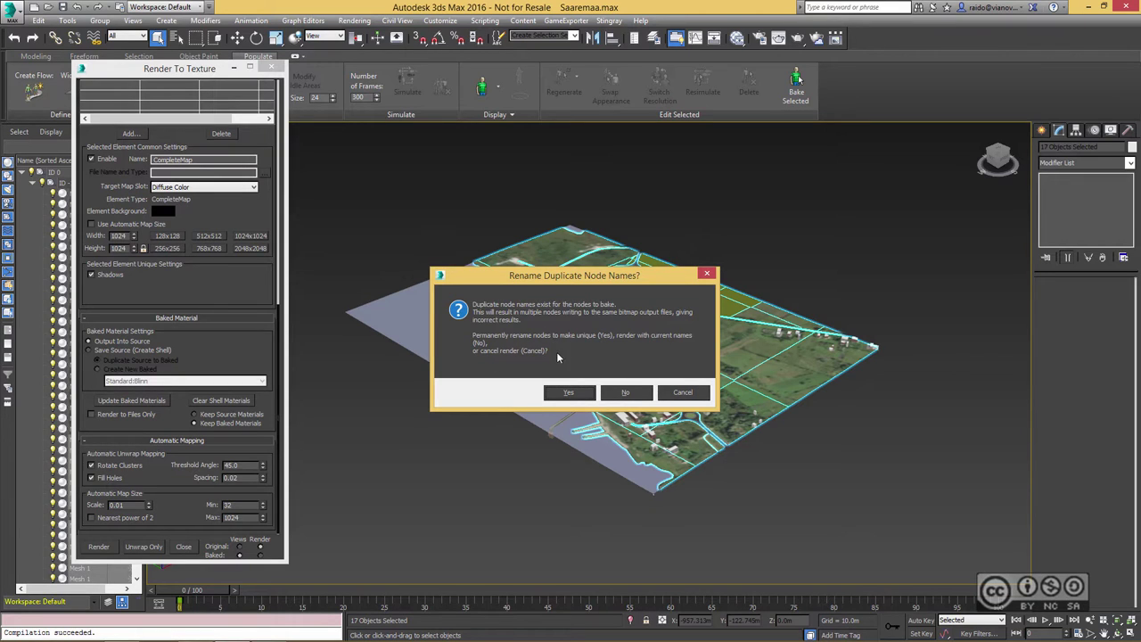
# - Rename duplicate nodes, allow overwriting bake files, and close the baking window when finished
pyautogui.press('Return')
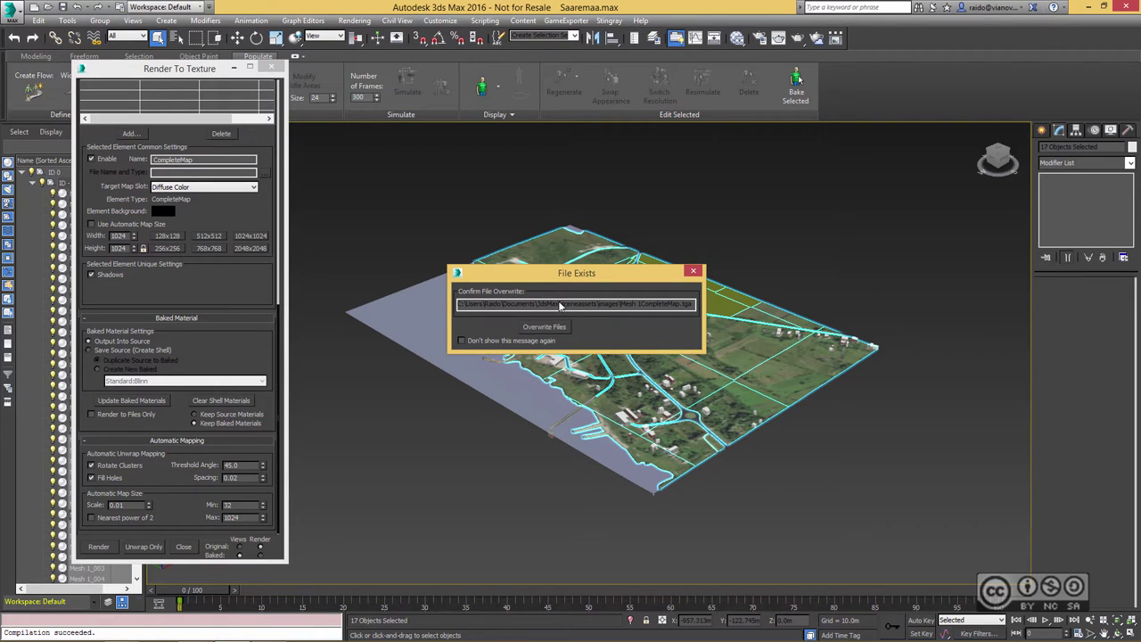
pyautogui.click(480, 344)
pyautogui.click(537, 329)
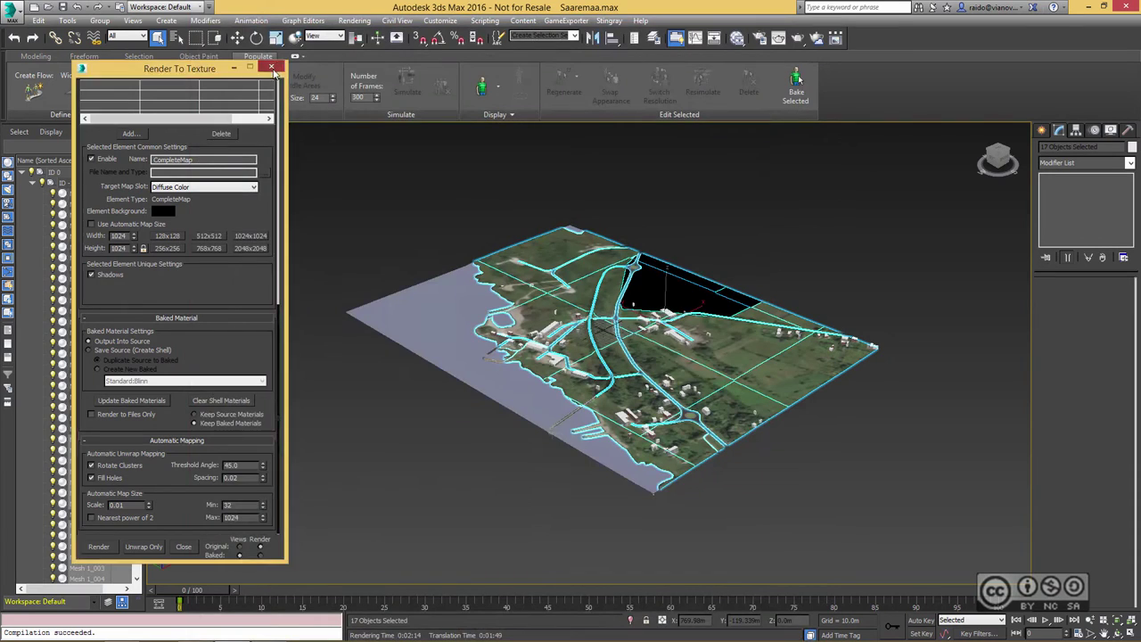
pyautogui.click(272, 68)
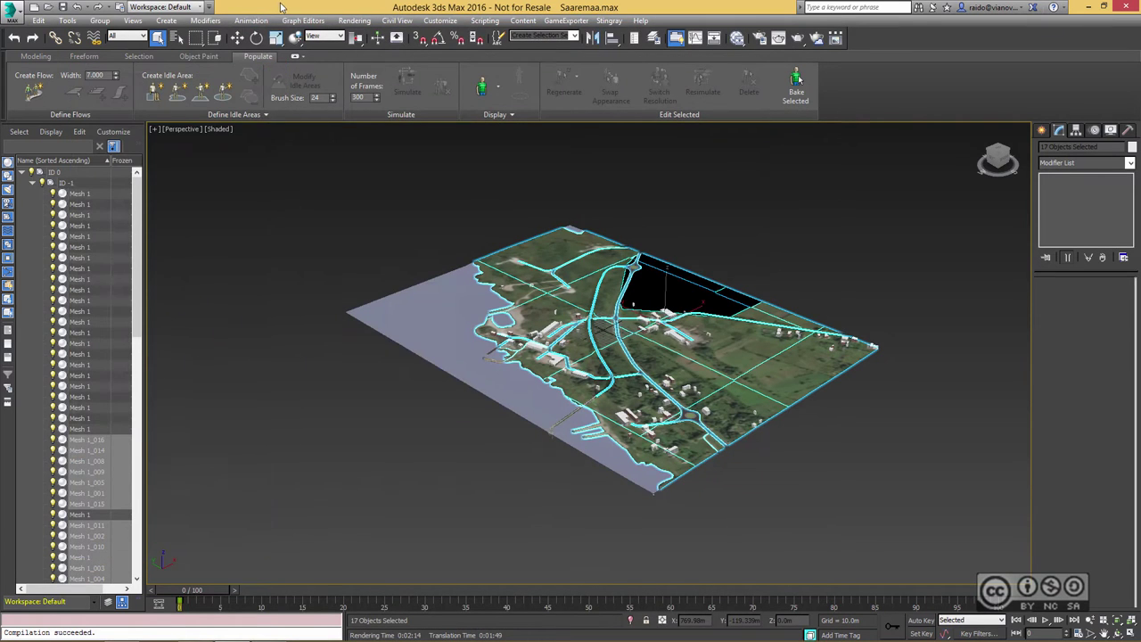
# - Save Saaremaa.max, clear the selection, and launch Stingray from Windows search
pyautogui.click(62, 7)
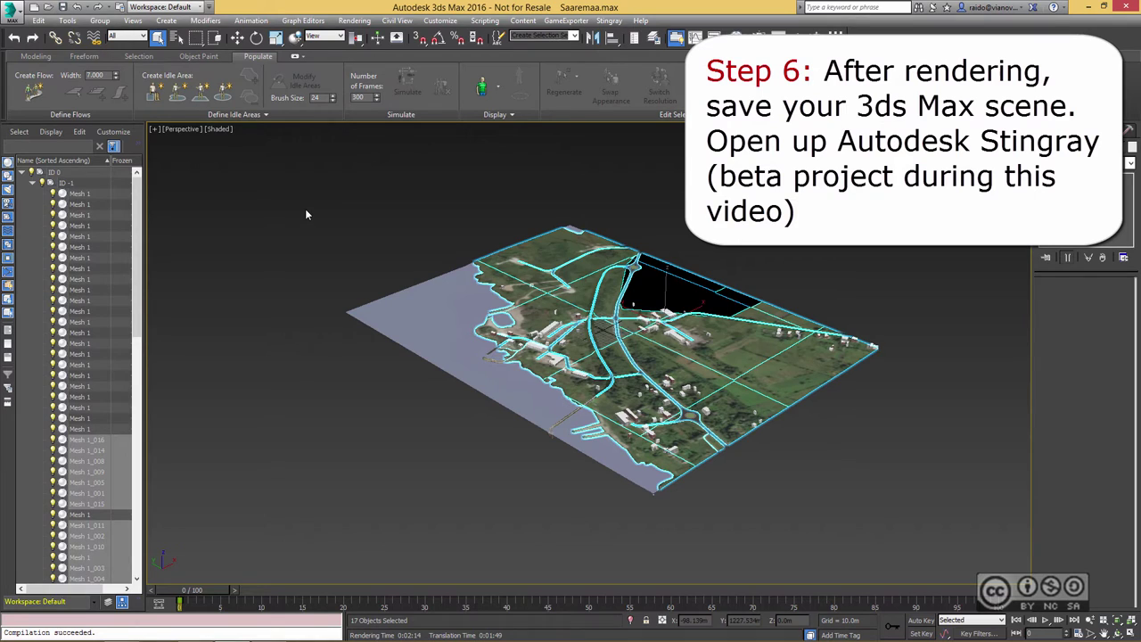
pyautogui.click(365, 218)
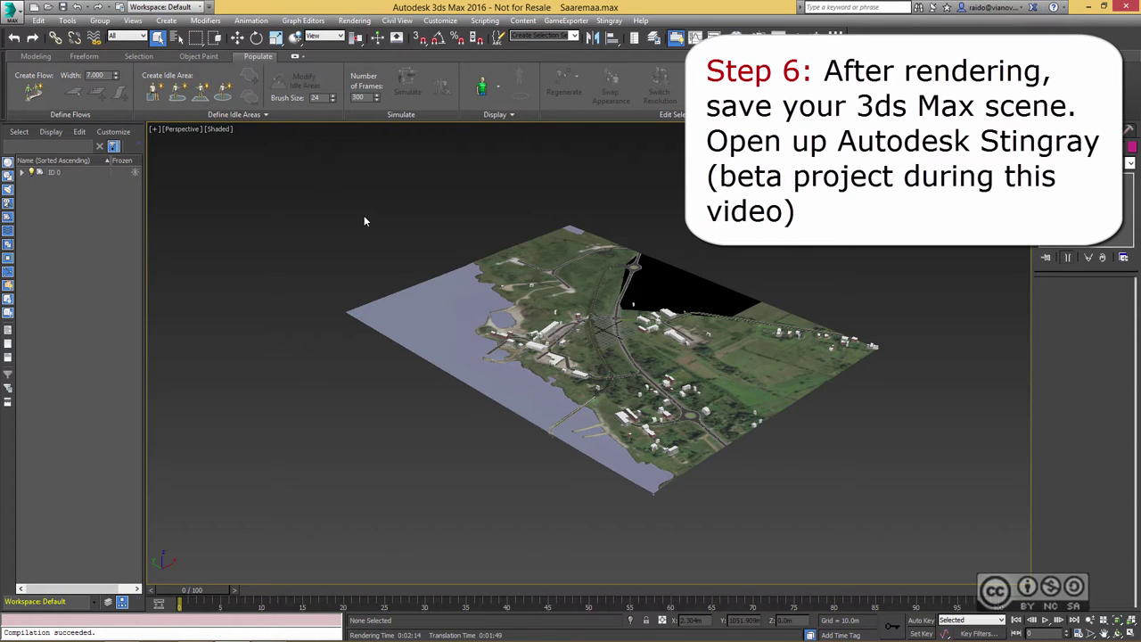
pyautogui.press('super+s')
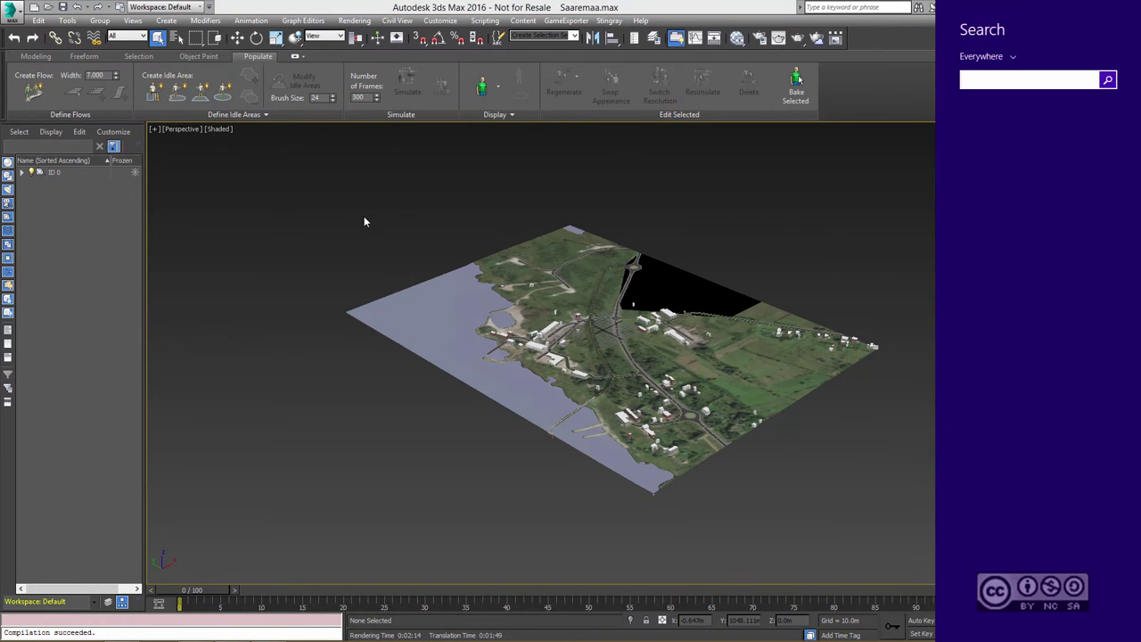
pyautogui.write('stingray')
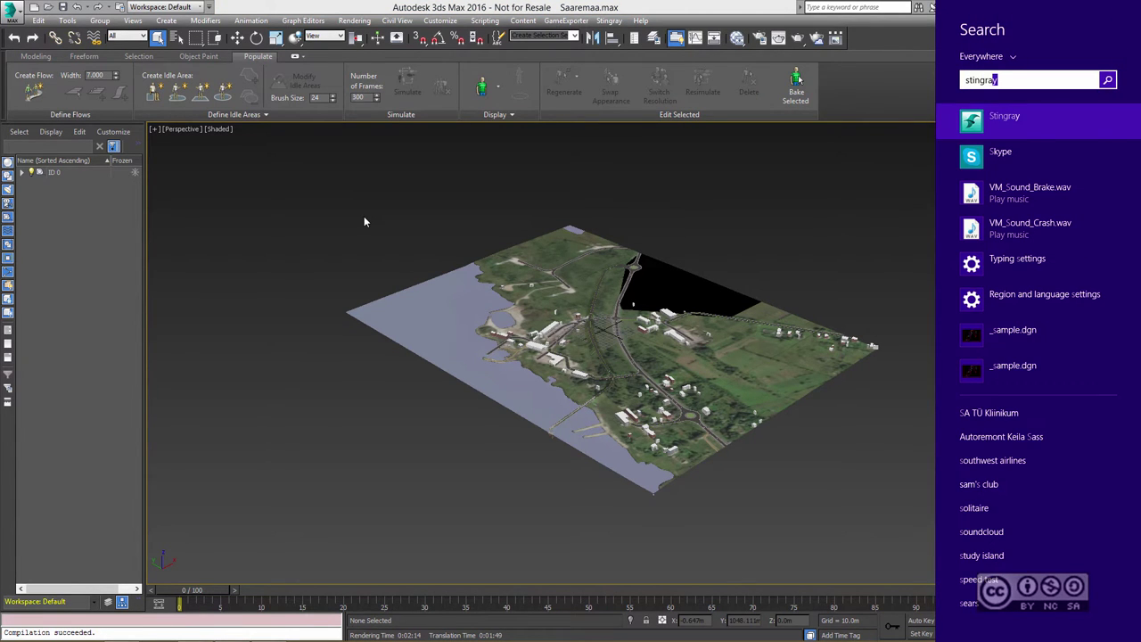
pyautogui.press('Return')
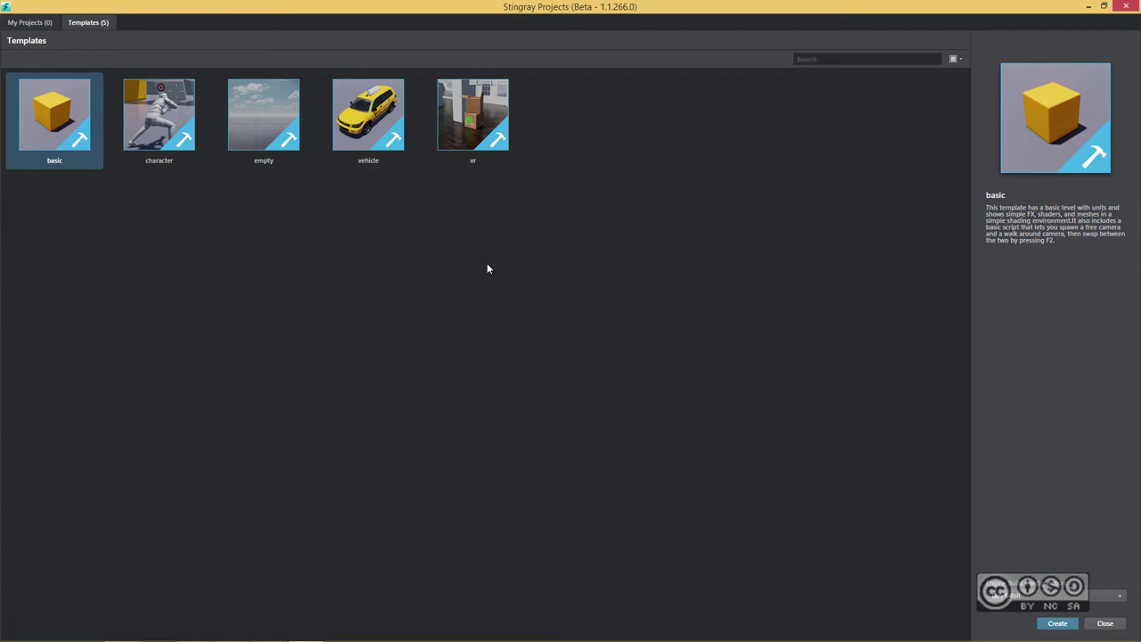
# - Check that My Projects is empty, then return to the Templates list
pyautogui.click(23, 24)
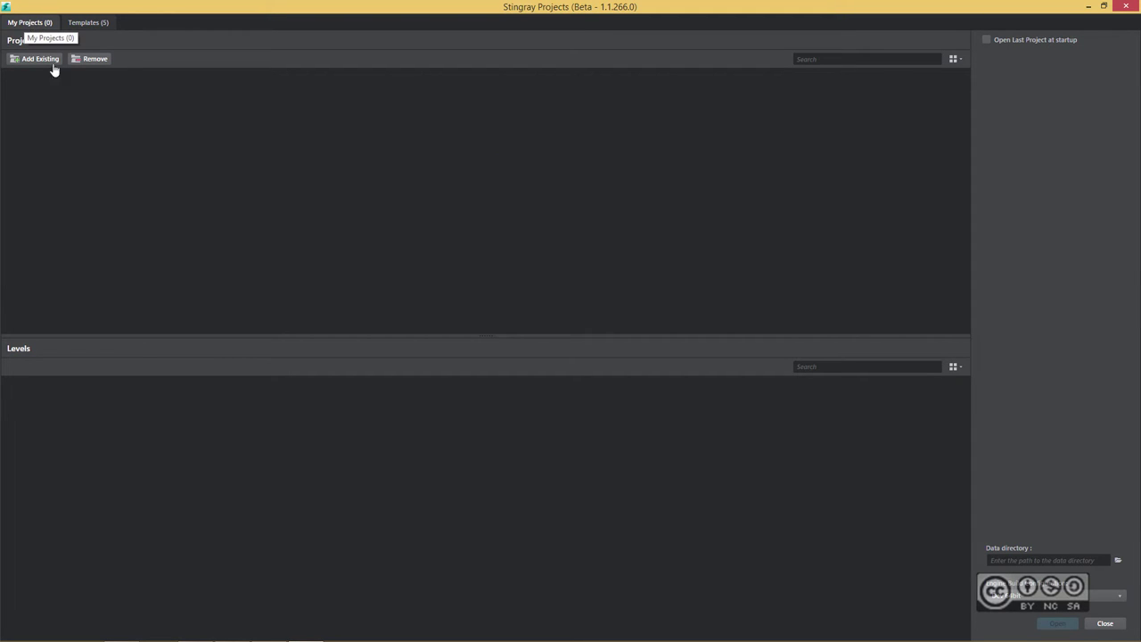
pyautogui.click(85, 21)
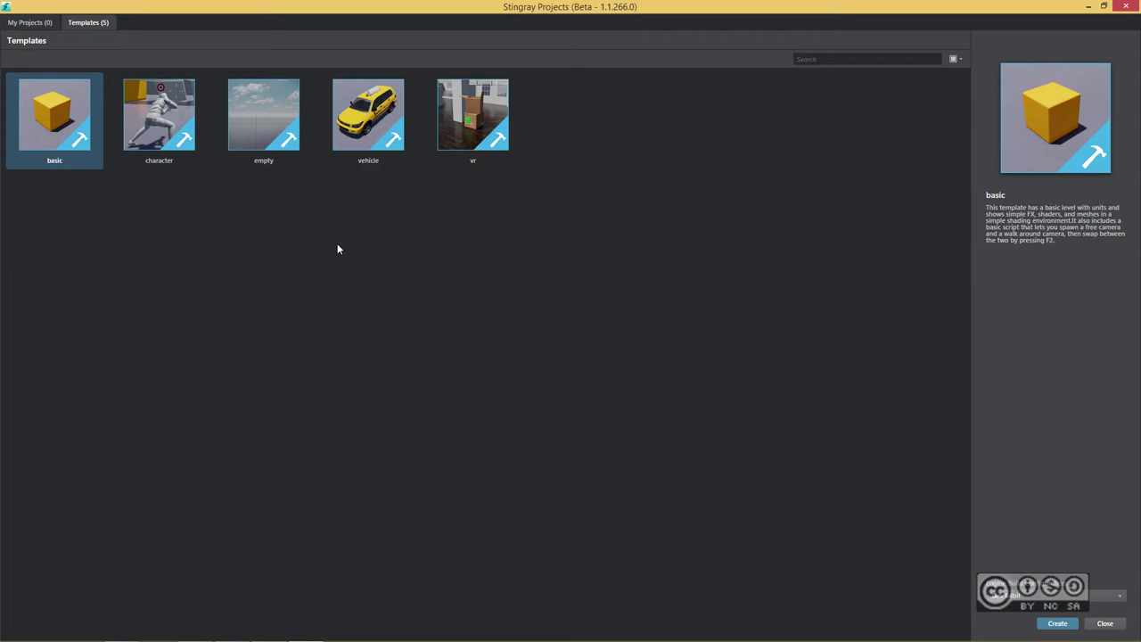
# - Start a new project from the vehicle template and browse to Desktop\BIM_Game
pyautogui.click(376, 110)
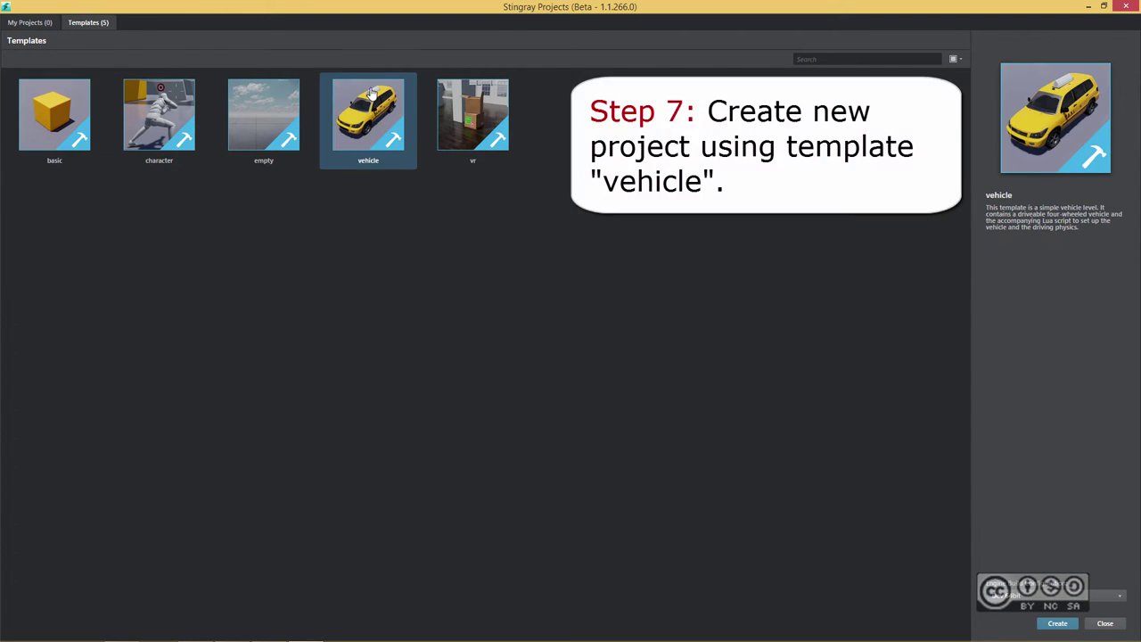
pyautogui.doubleClick(361, 120)
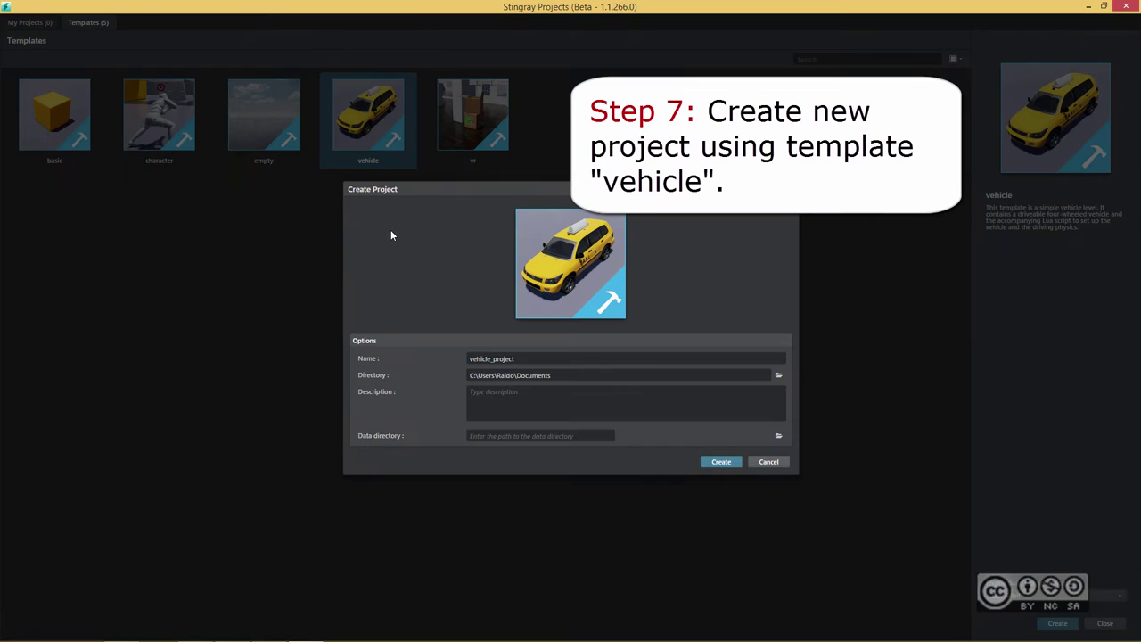
pyautogui.click(779, 375)
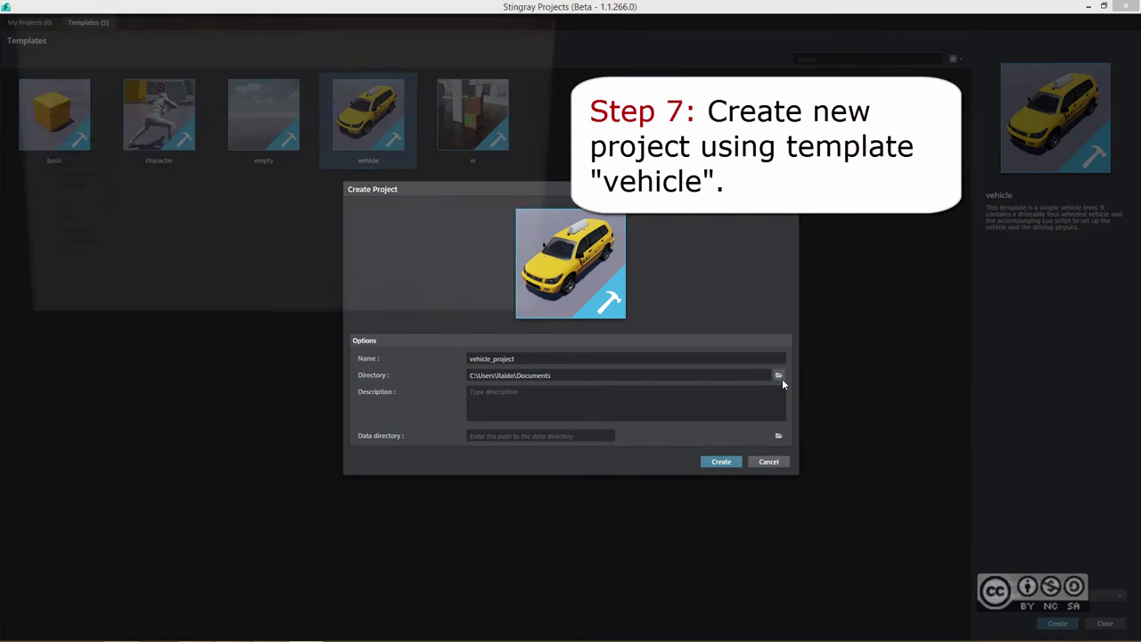
pyautogui.scroll(5, 54, 98)
pyautogui.click(46, 97)
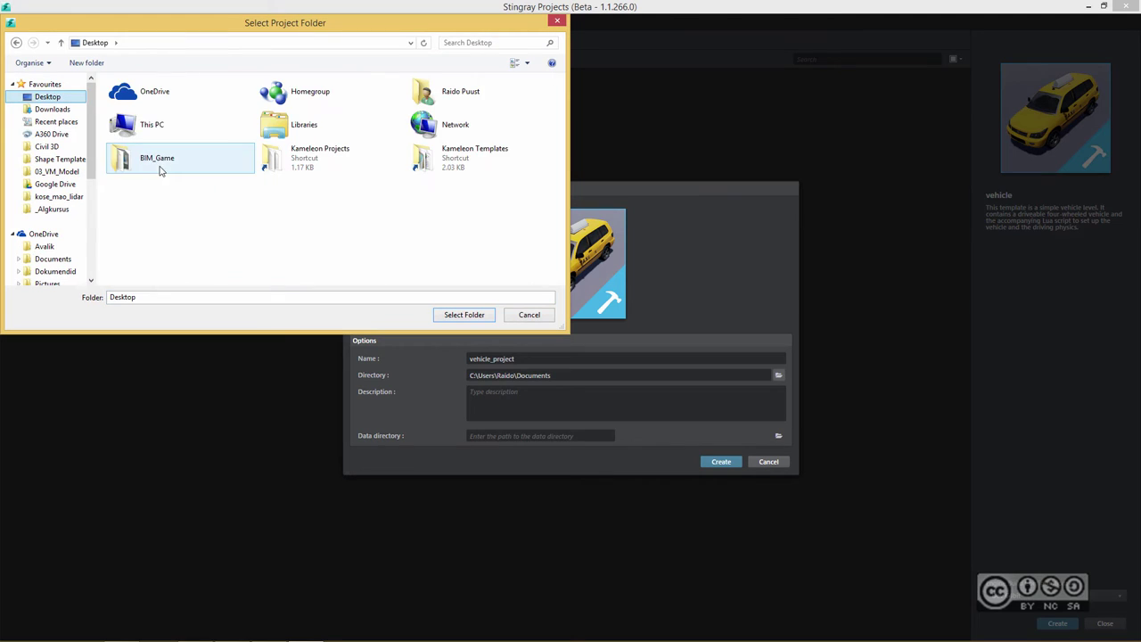
pyautogui.doubleClick(159, 152)
# - Make a new 'Stingray' folder as the directory, name the project 'Saaremaa', and create it
pyautogui.rightClick(173, 150)
pyautogui.moveTo(106, 293)
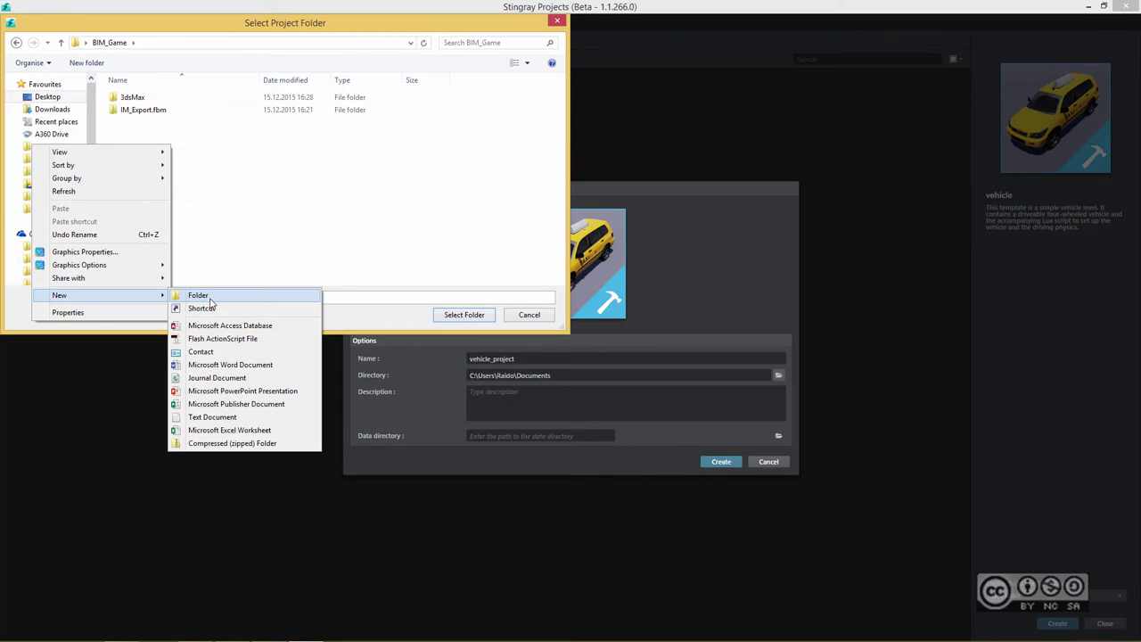
pyautogui.click(191, 293)
pyautogui.write('Stingray')
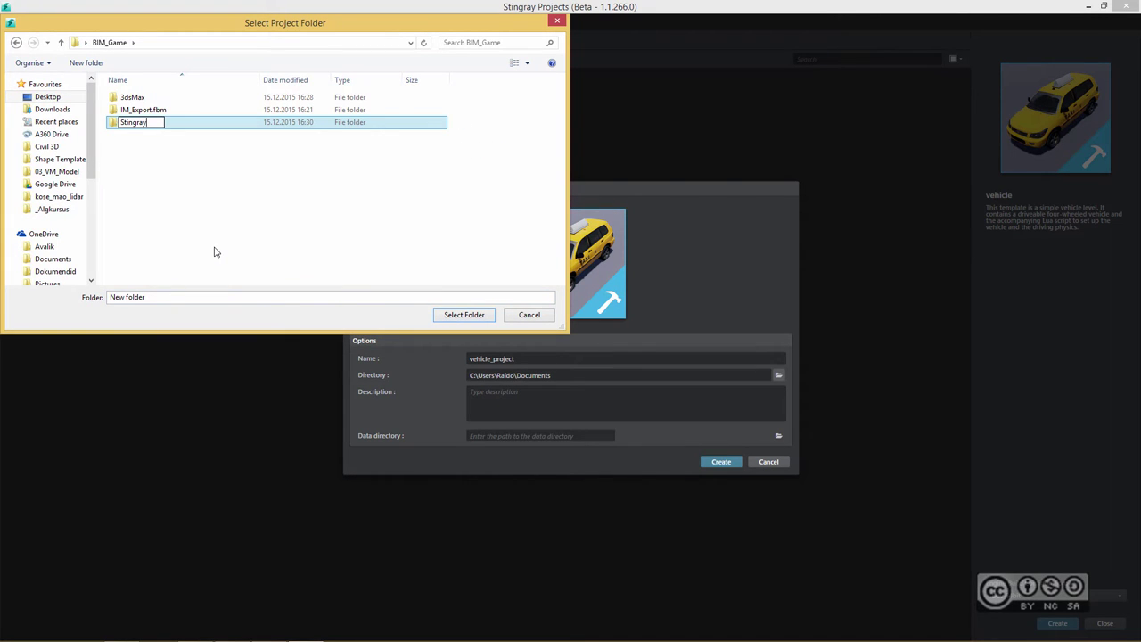
pyautogui.click(465, 314)
pyautogui.write('Saaremaa')
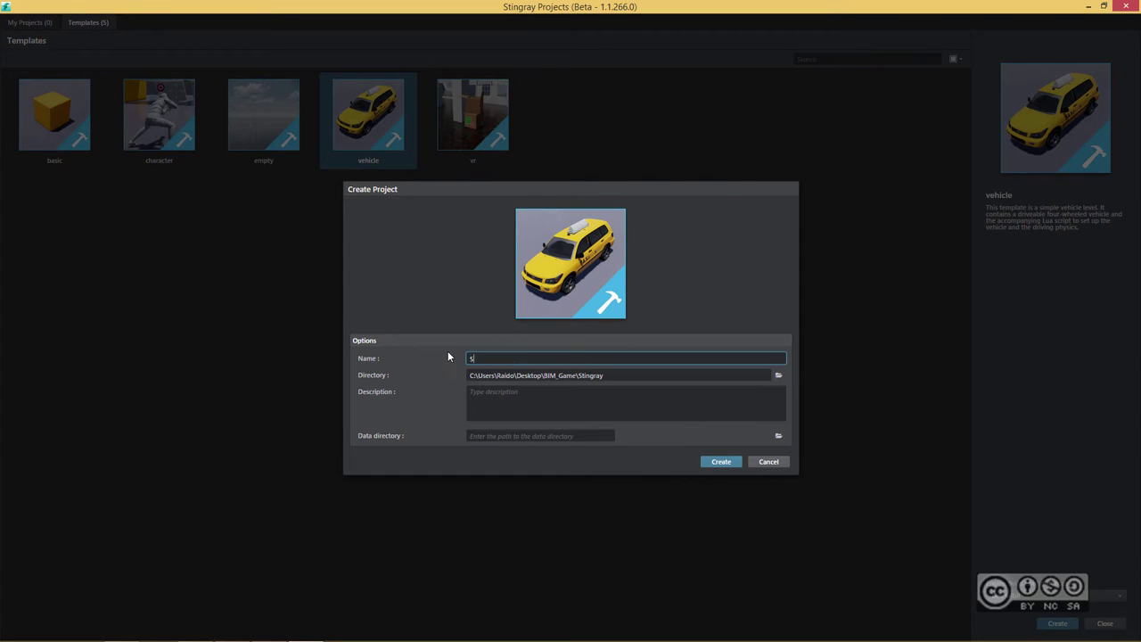
pyautogui.click(721, 462)
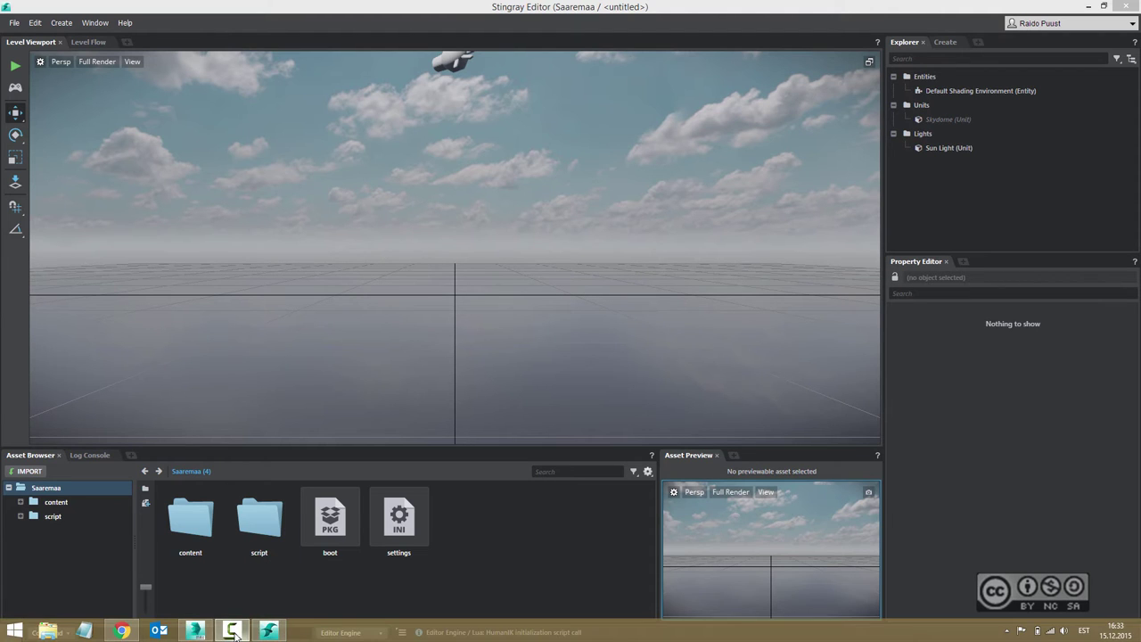
# - Once the Saaremaa project has loaded, switch back to 3ds Max from the taskbar
pyautogui.click(196, 631)
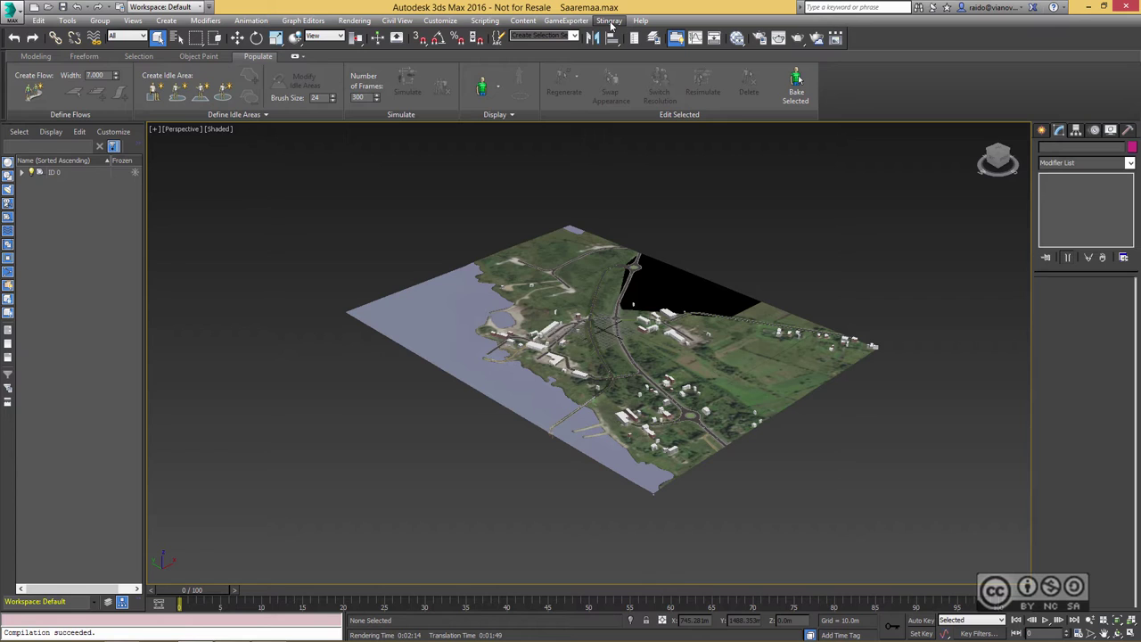
# - Connect 3ds Max to the Stingray editor and confirm the link is on
pyautogui.click(611, 22)
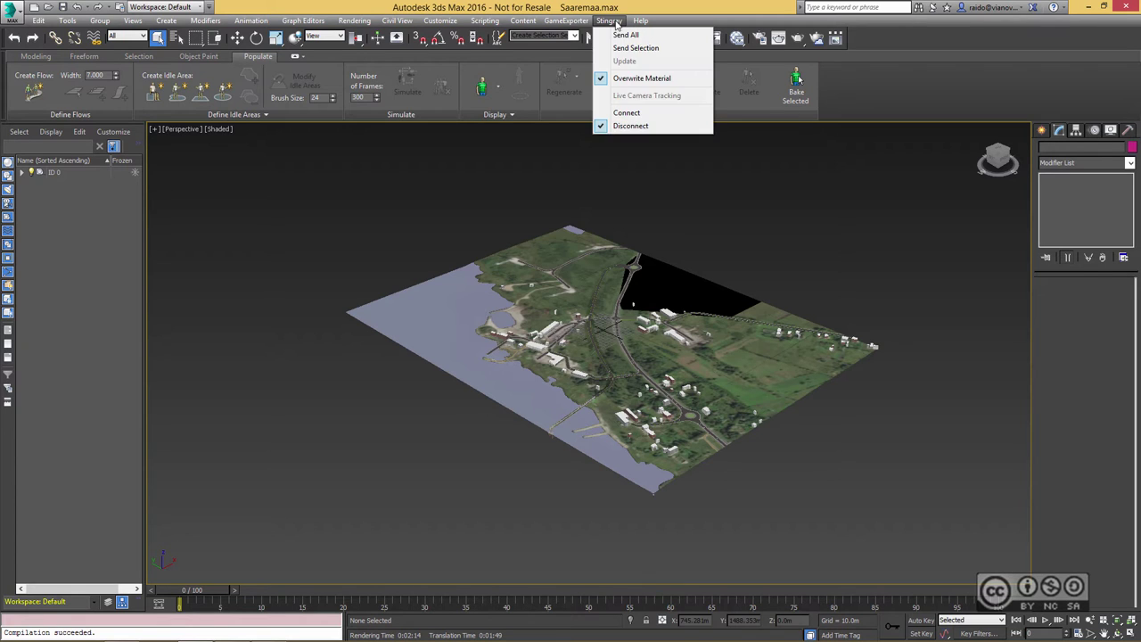
pyautogui.click(629, 114)
pyautogui.click(609, 21)
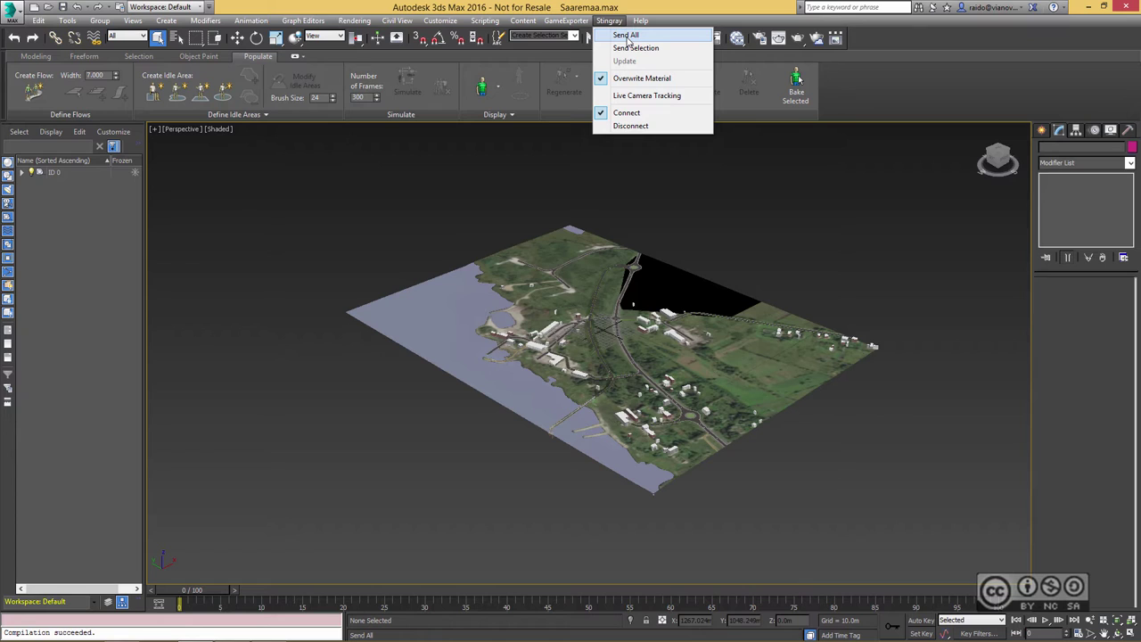
# - Send the whole scene to Stingray as 'Saaremaa' in content\models\props
pyautogui.click(629, 37)
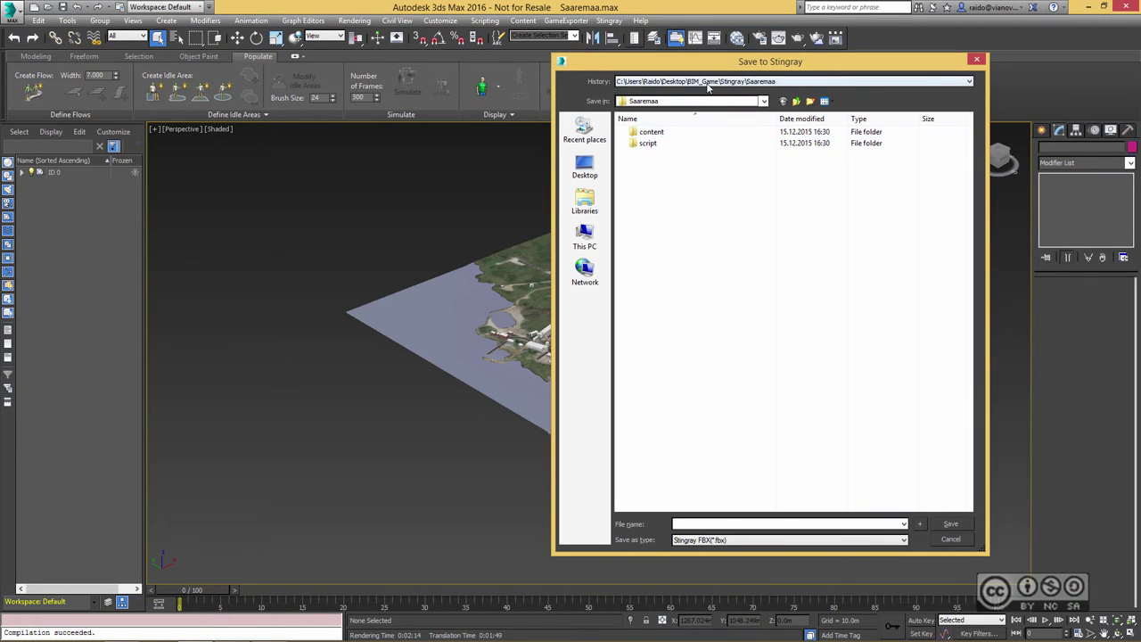
pyautogui.doubleClick(649, 131)
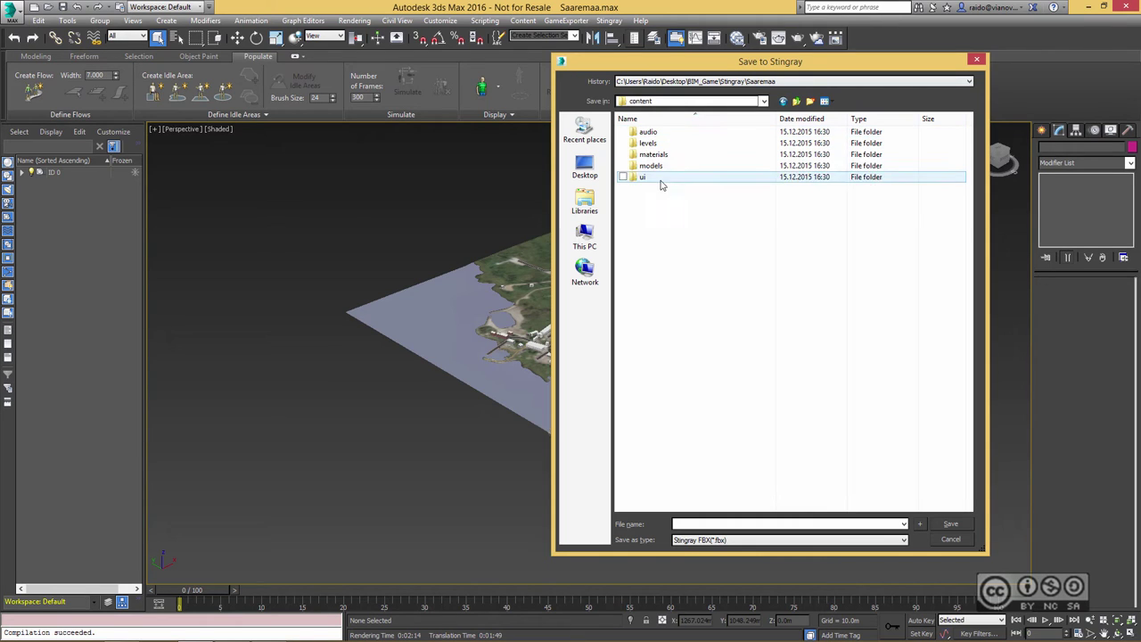
pyautogui.doubleClick(651, 166)
pyautogui.click(648, 155)
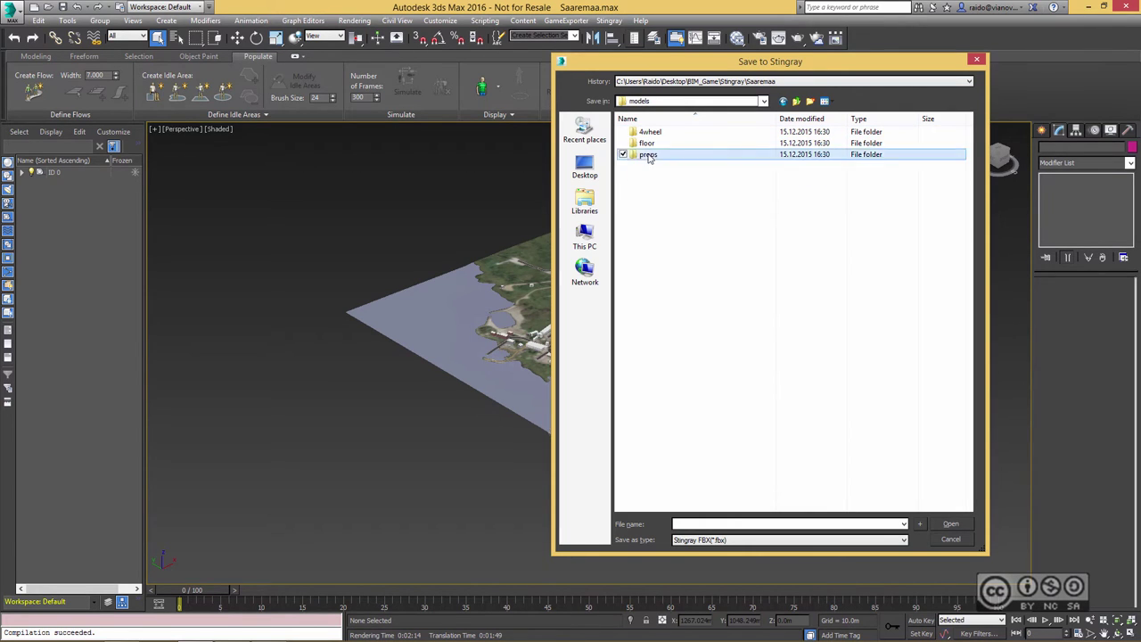
pyautogui.doubleClick(648, 155)
pyautogui.click(691, 524)
pyautogui.write('Saaremaa')
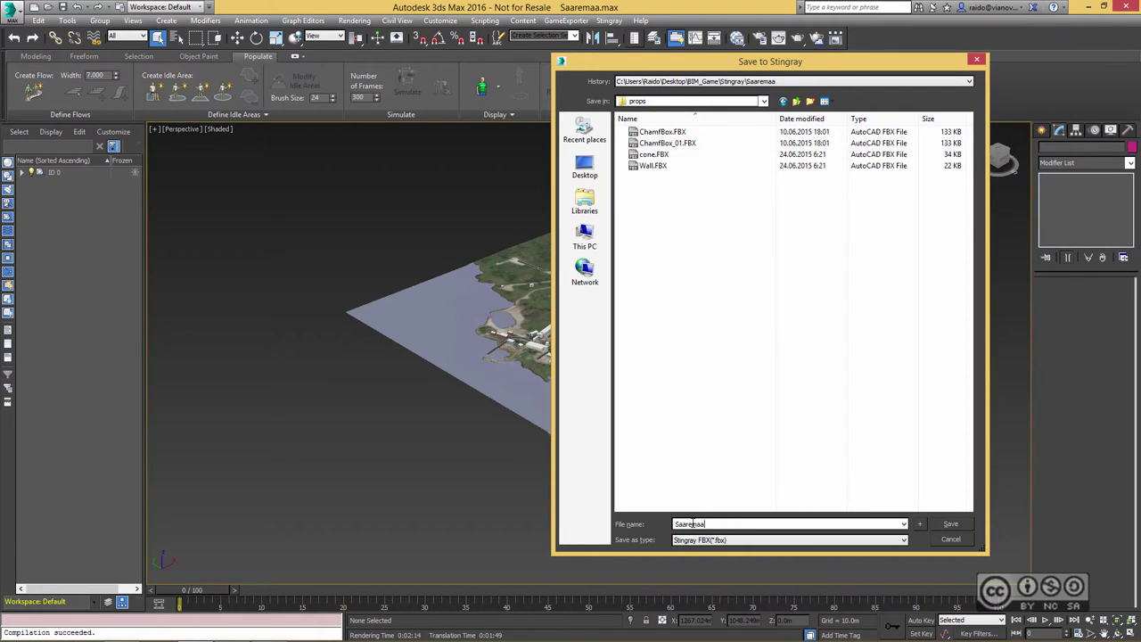
pyautogui.click(950, 523)
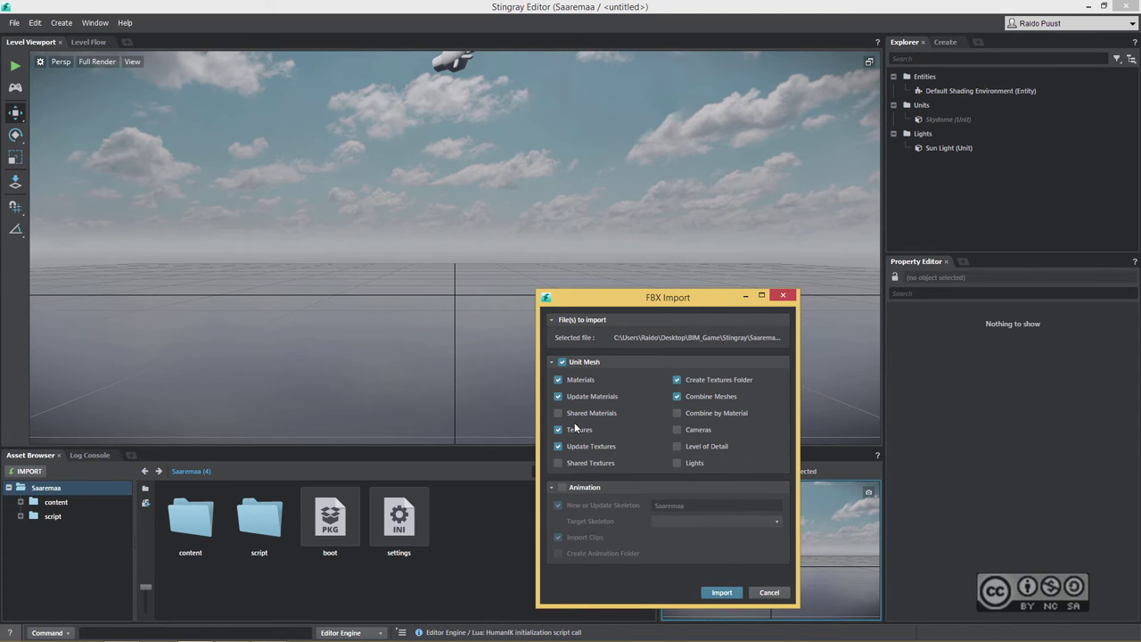
# - Import the Saaremaa FBX with Materials and Textures kept enabled
pyautogui.click(721, 592)
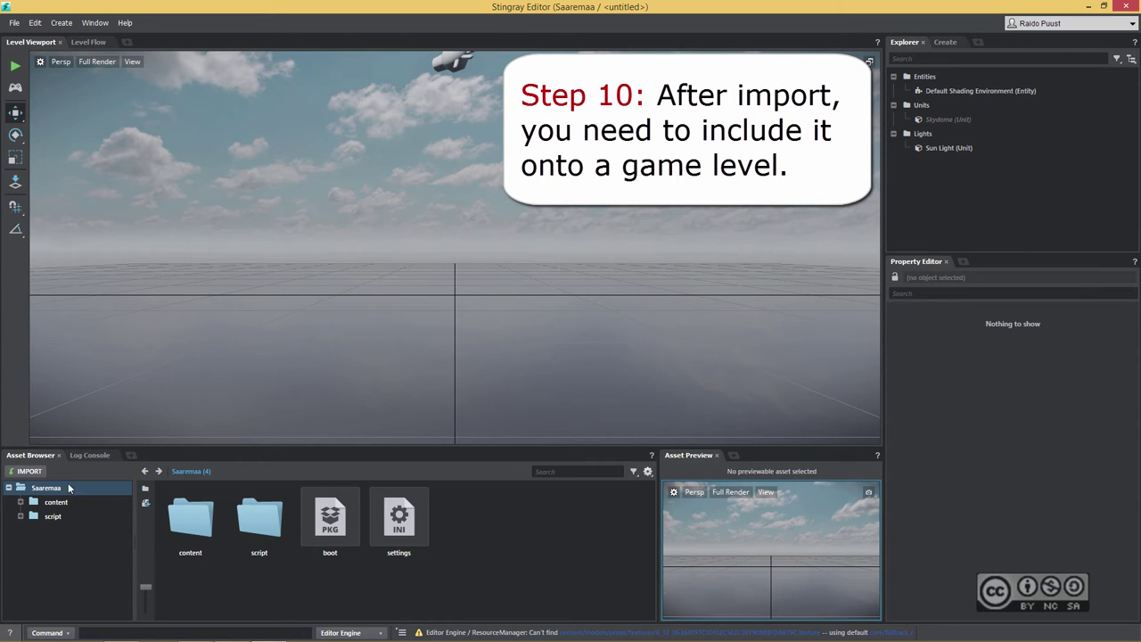
# - Open the vehicle level from the project's content > levels folder
pyautogui.click(20, 501)
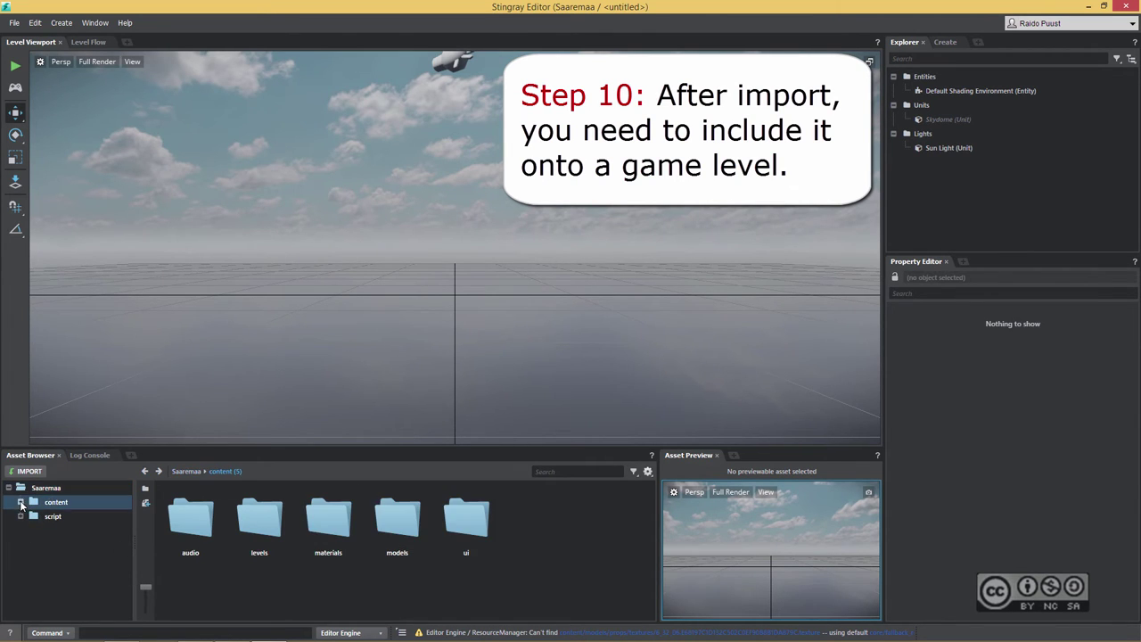
pyautogui.click(33, 531)
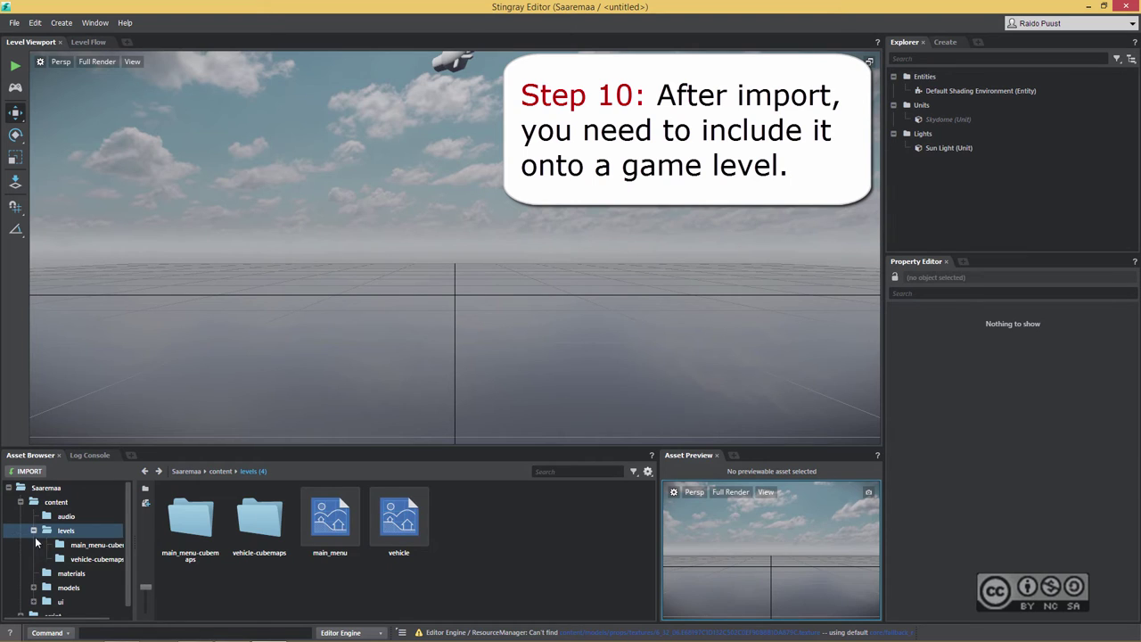
pyautogui.doubleClick(399, 516)
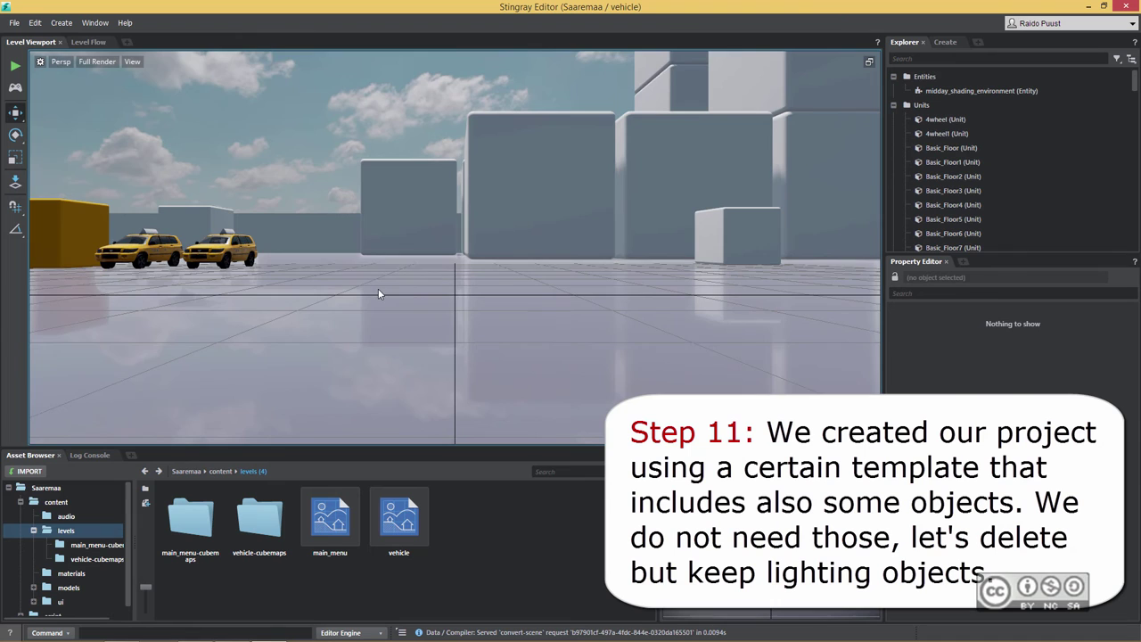
# - Delete the 91 template units from 4wheel to cone9, then delete the Wall
pyautogui.scroll(-3, 378, 294)
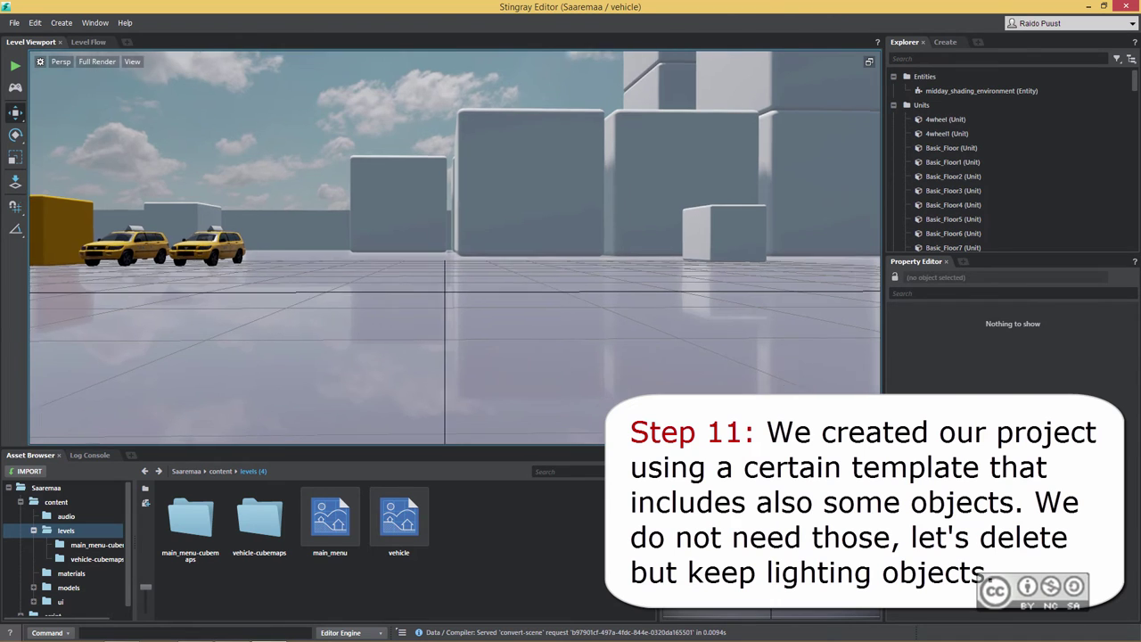
pyautogui.scroll(-3, 383, 295)
pyautogui.scroll(-3, 395, 296)
pyautogui.scroll(-2, 363, 276)
pyautogui.scroll(-3, 347, 258)
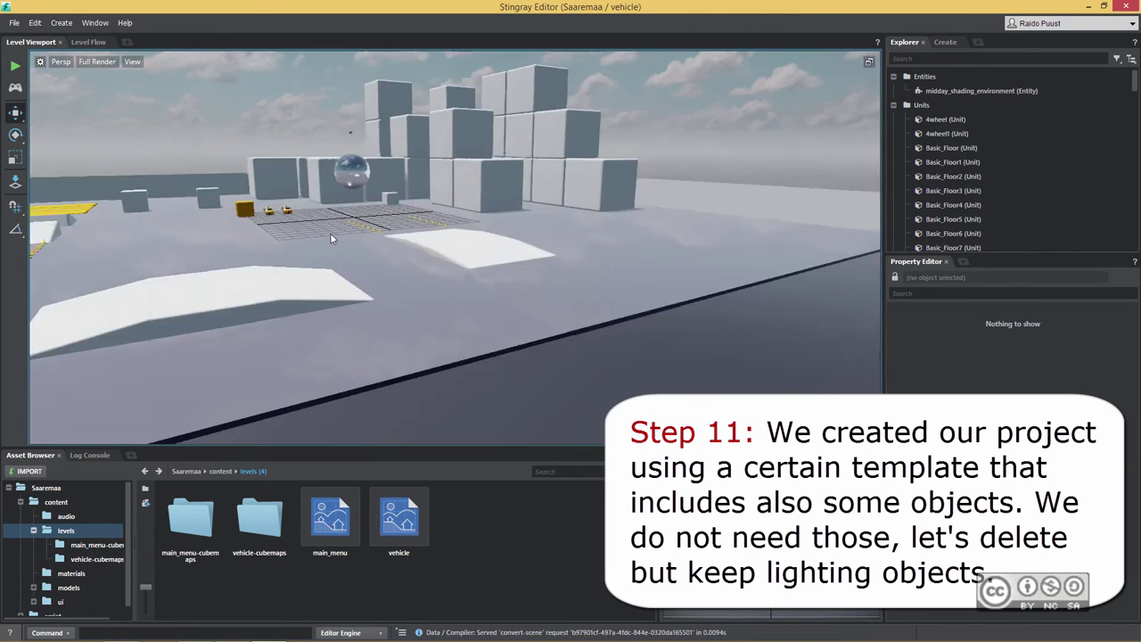
pyautogui.scroll(-3, 330, 234)
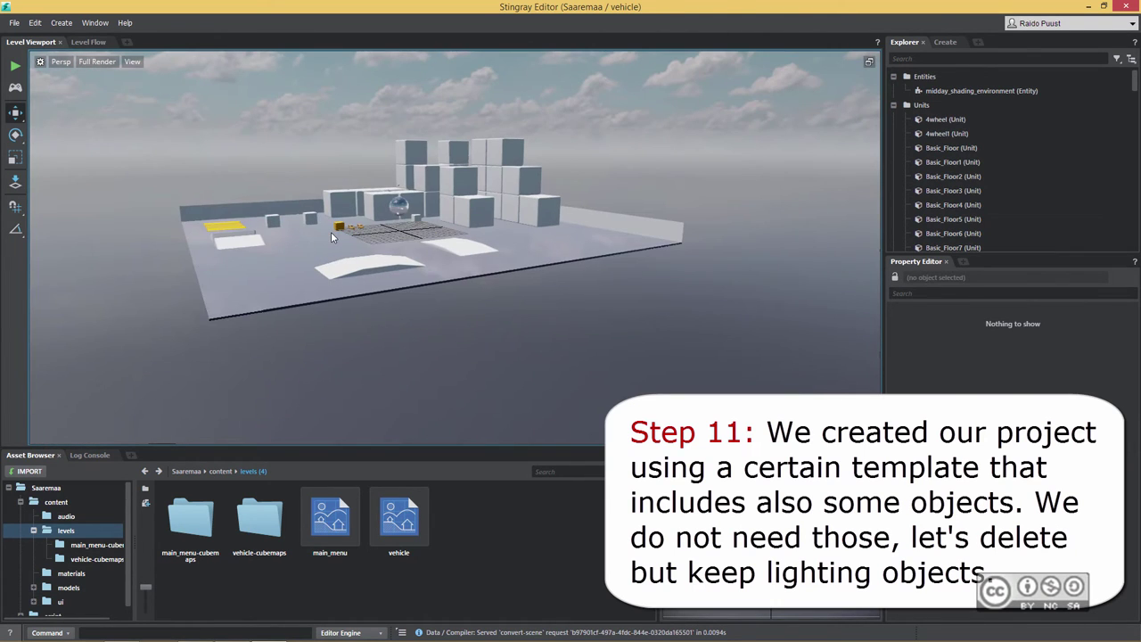
pyautogui.click(939, 120)
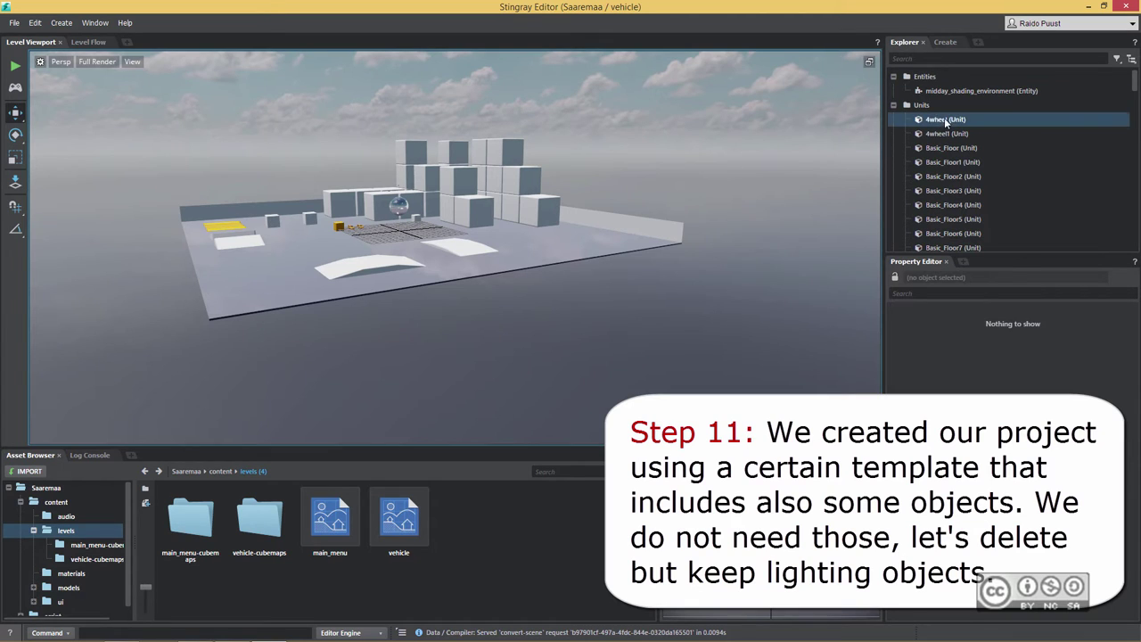
pyautogui.moveTo(1135, 80); pyautogui.dragTo(1137, 242)
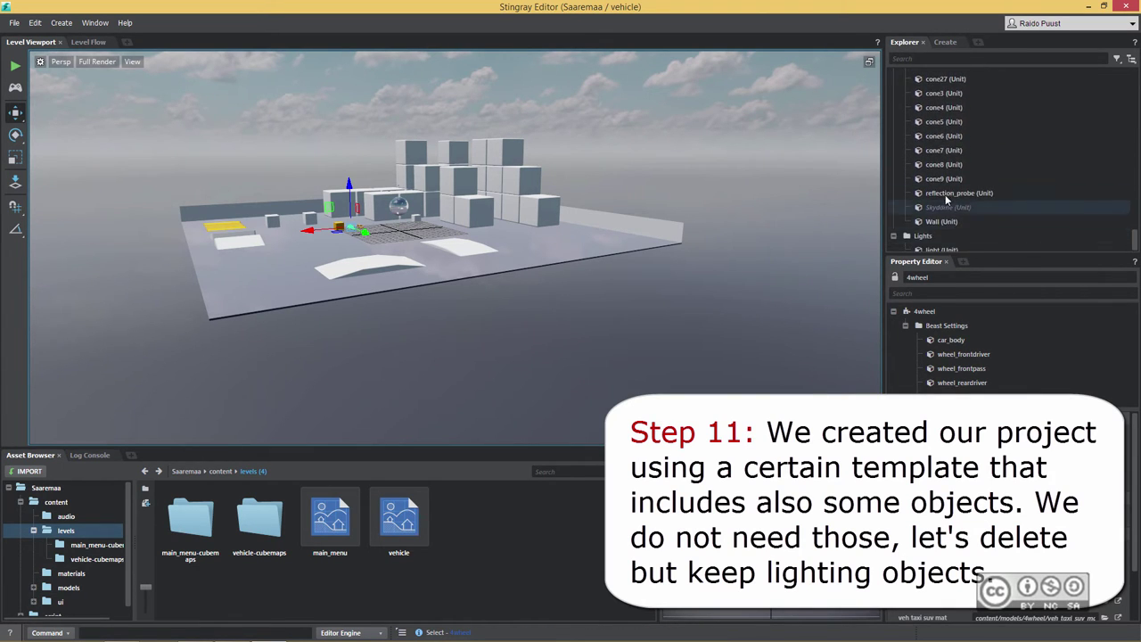
pyautogui.keyDown('shift'); pyautogui.click(936, 180); pyautogui.keyUp('shift')
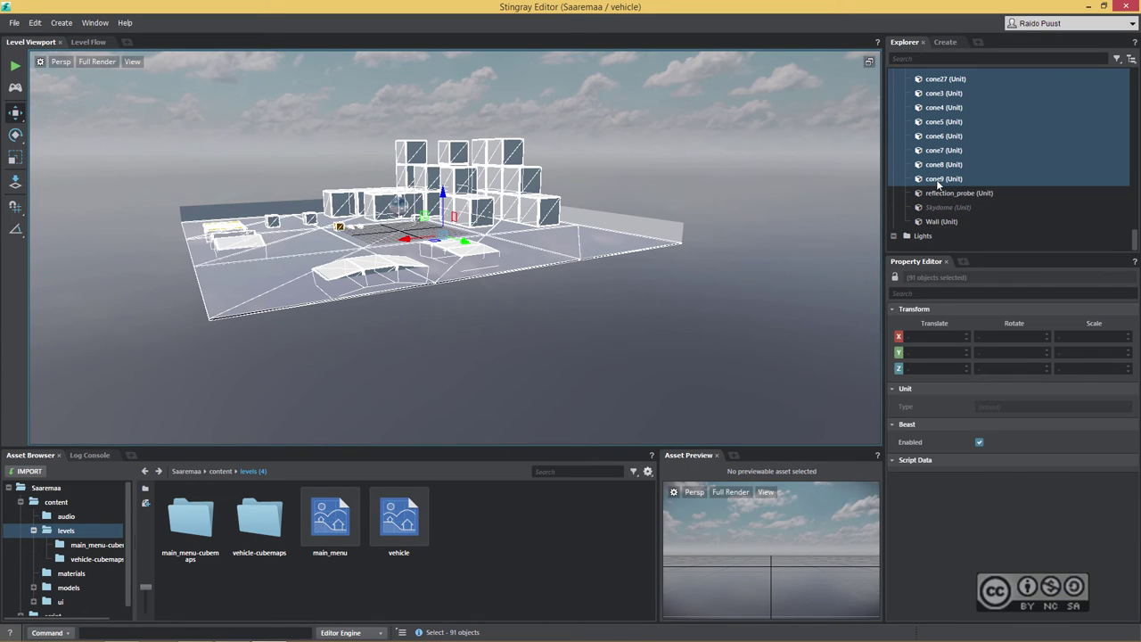
pyautogui.press('Delete')
pyautogui.click(537, 215)
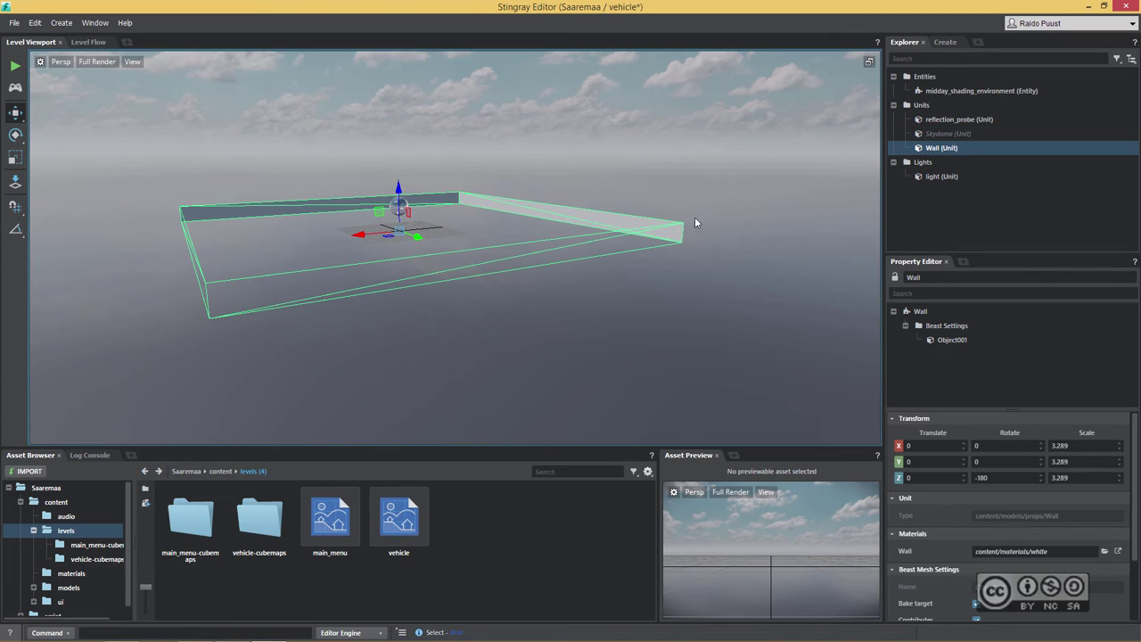
pyautogui.press('Delete')
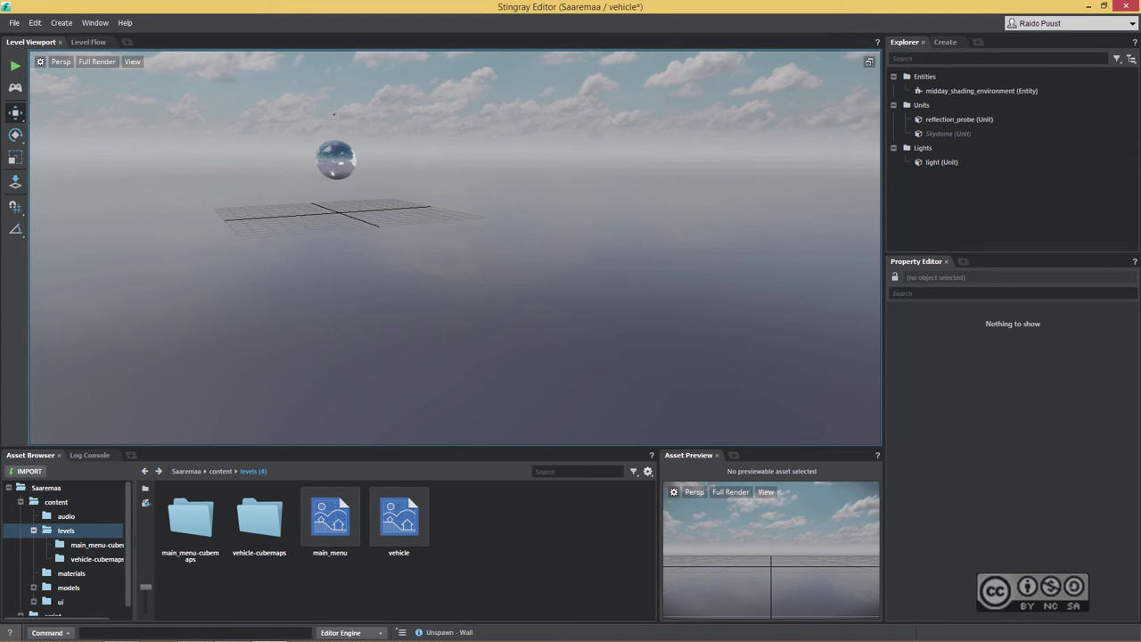
pyautogui.scroll(3, 305, 185)
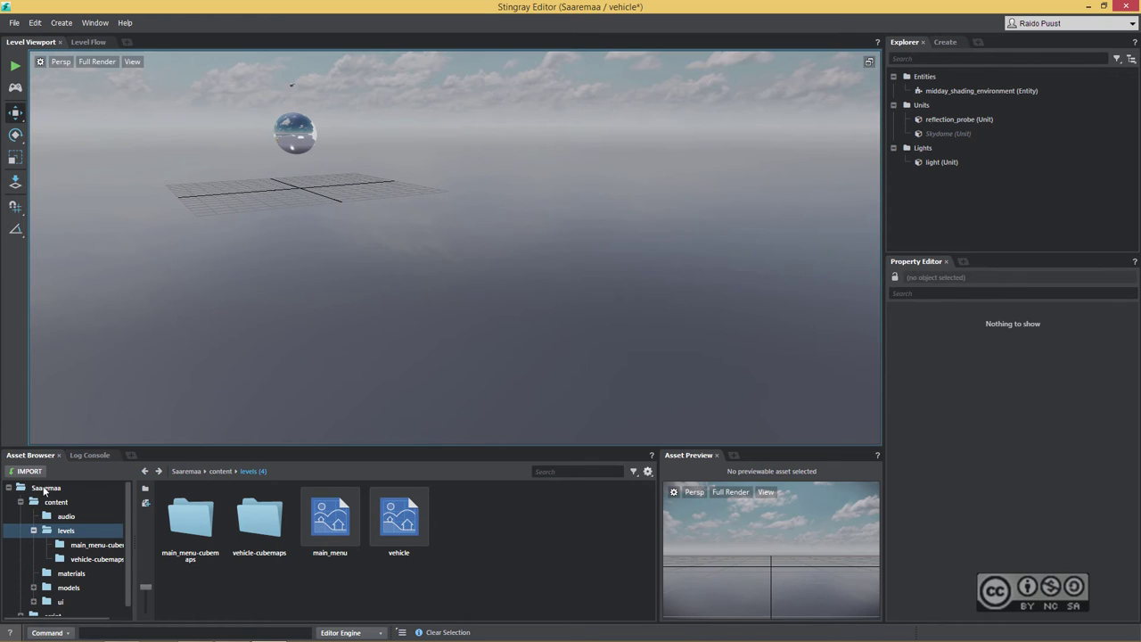
# - Open content > models > props in the Asset Browser and select the Saaremaa asset
pyautogui.click(71, 589)
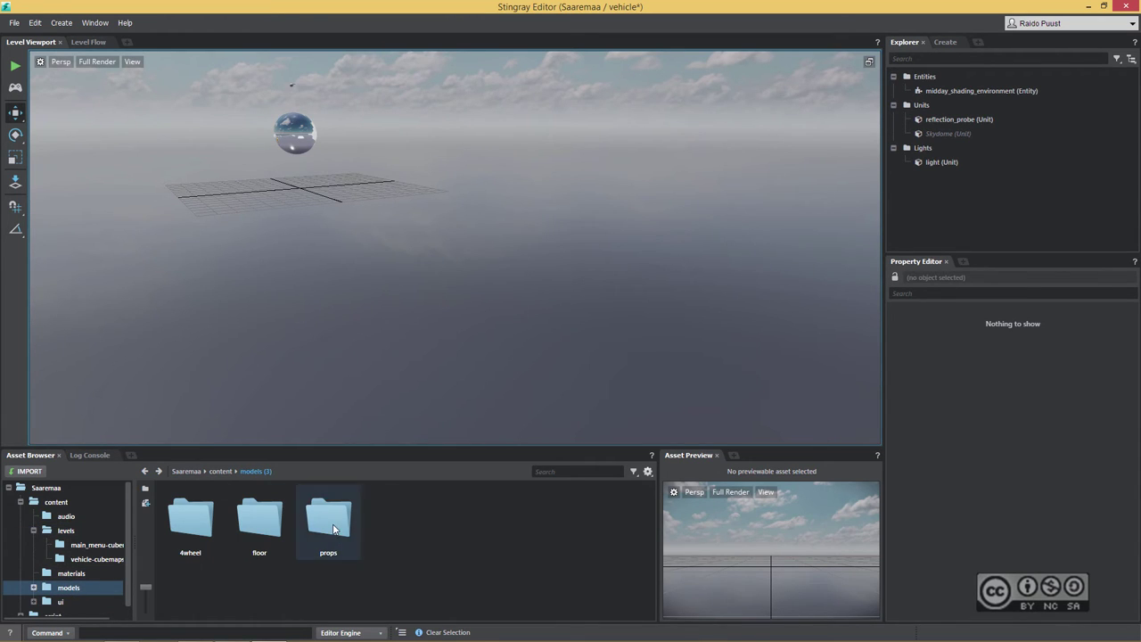
pyautogui.click(336, 528)
pyautogui.doubleClick(335, 523)
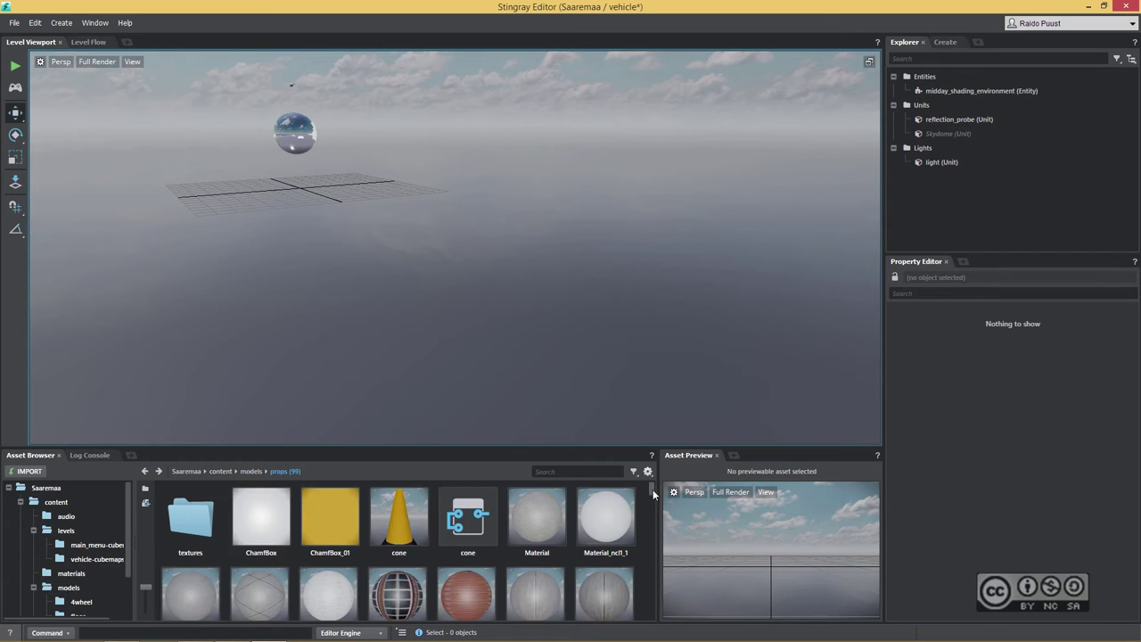
pyautogui.moveTo(653, 494); pyautogui.dragTo(654, 569)
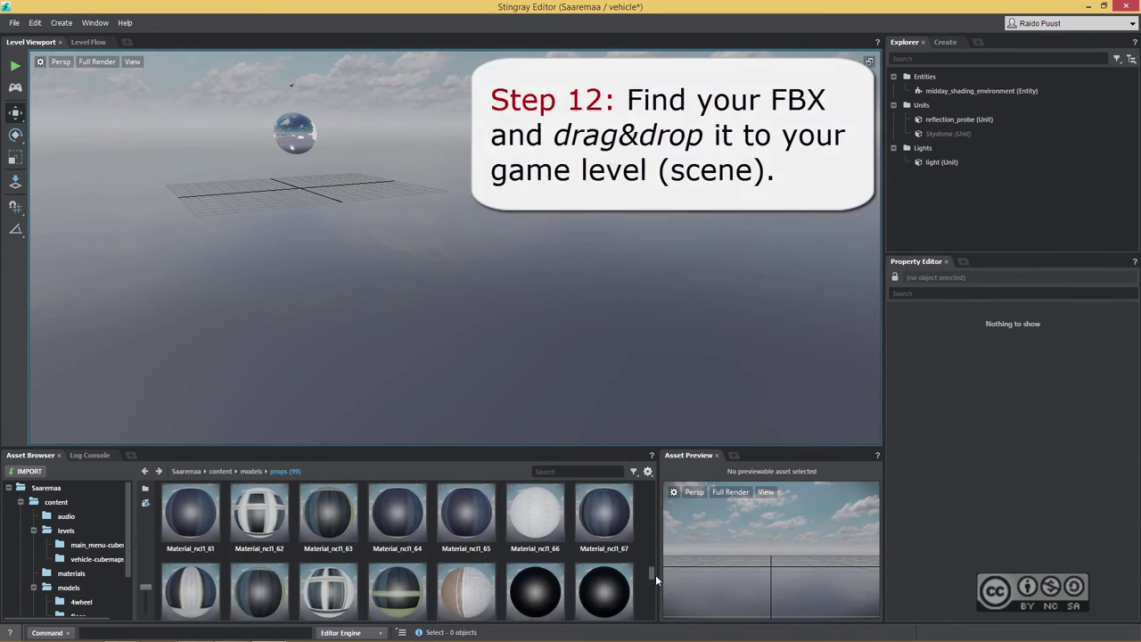
pyautogui.moveTo(655, 569); pyautogui.dragTo(653, 608)
pyautogui.click(547, 546)
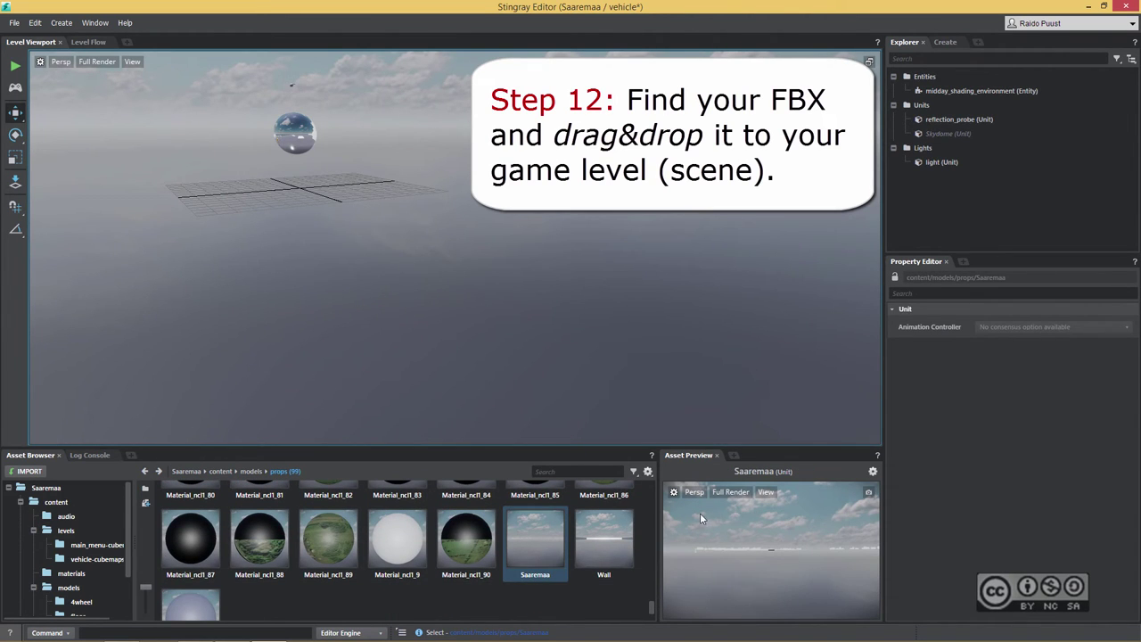
# - Frame the preview across the terrain and road, then save it as Saaremaa's thumbnail
pyautogui.scroll(3, 749, 539)
pyautogui.scroll(3, 783, 557)
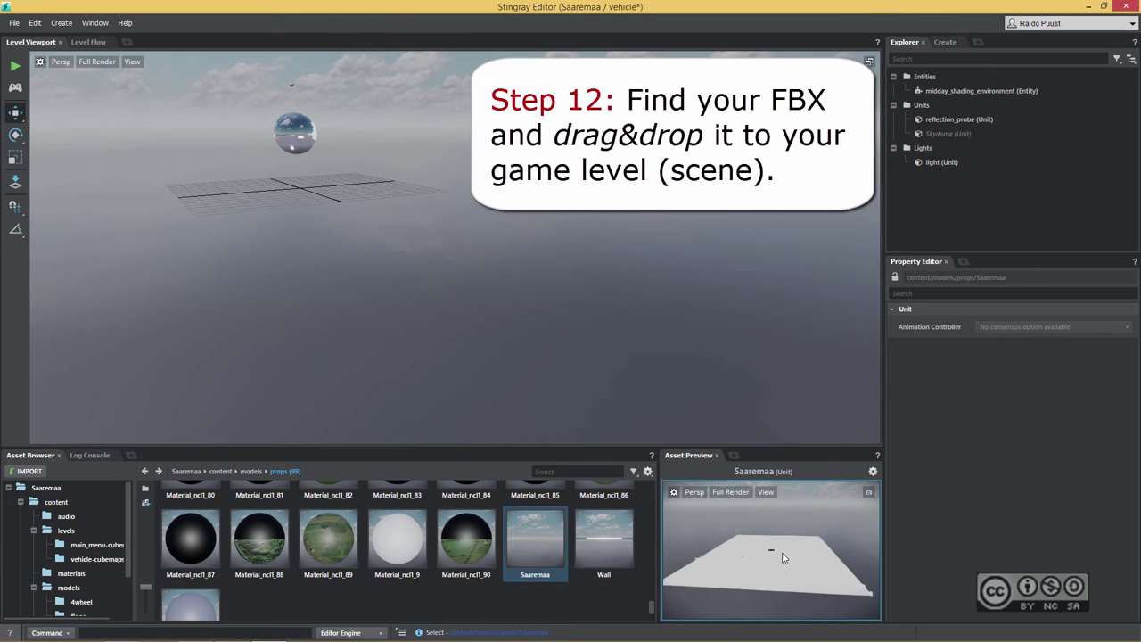
pyautogui.scroll(3, 784, 557)
pyautogui.scroll(3, 777, 566)
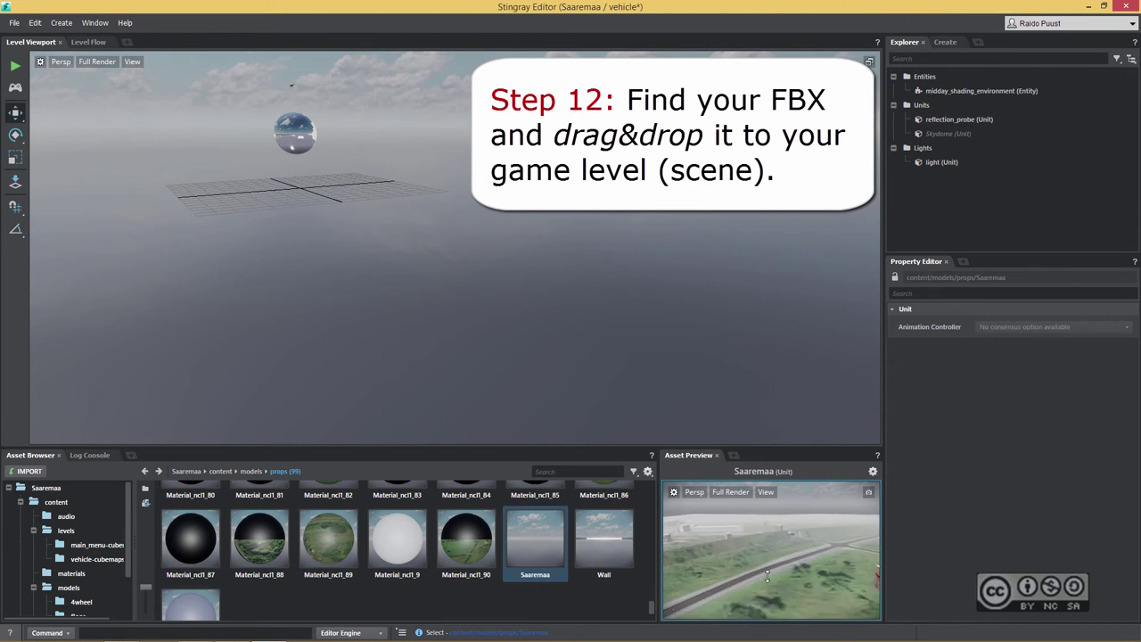
pyautogui.moveTo(766, 578)
pyautogui.mouseDown()
pyautogui.moveTo(819, 564)
pyautogui.moveTo(749, 565)
pyautogui.moveTo(847, 529)
pyautogui.mouseUp()
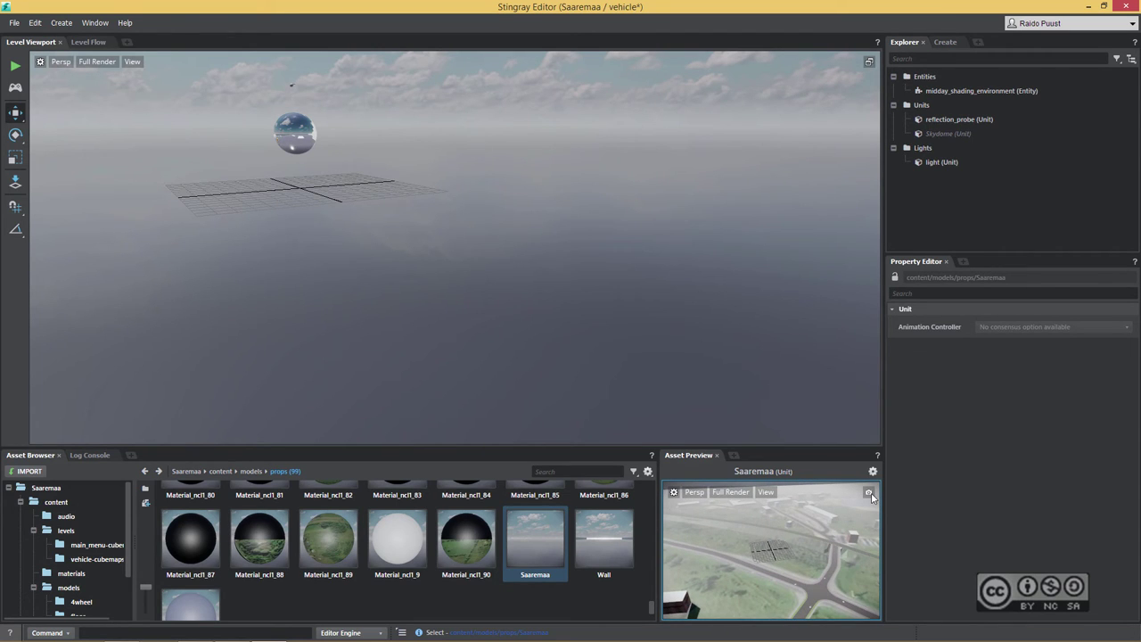
pyautogui.click(869, 494)
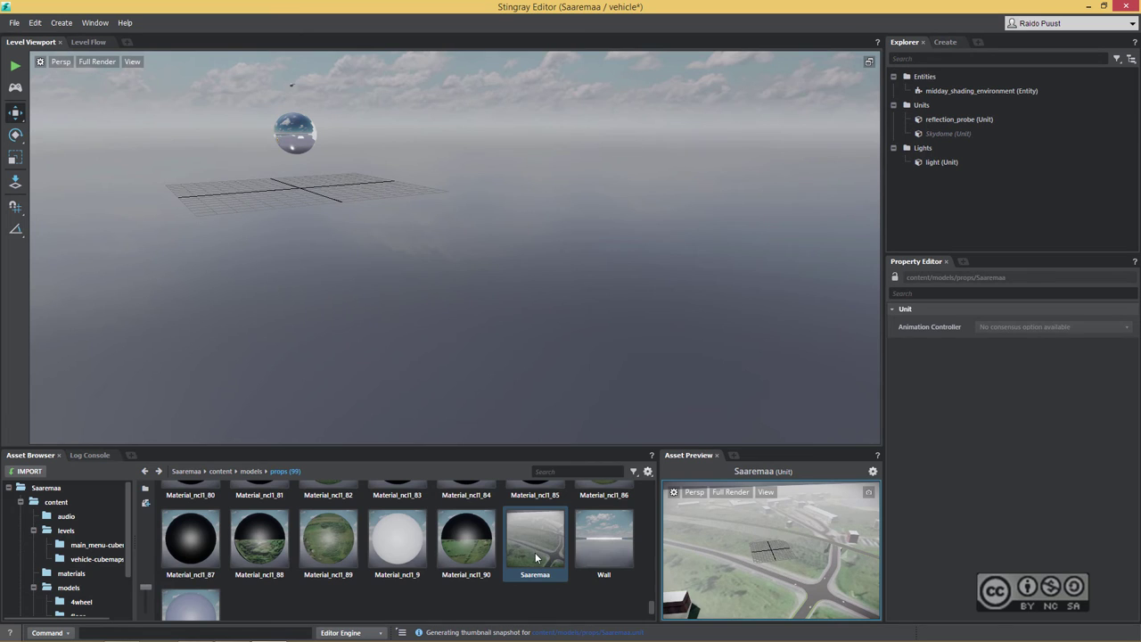
# - Drag the Saaremaa unit from the Asset Browser into the vehicle level
pyautogui.moveTo(530, 537); pyautogui.dragTo(331, 183)
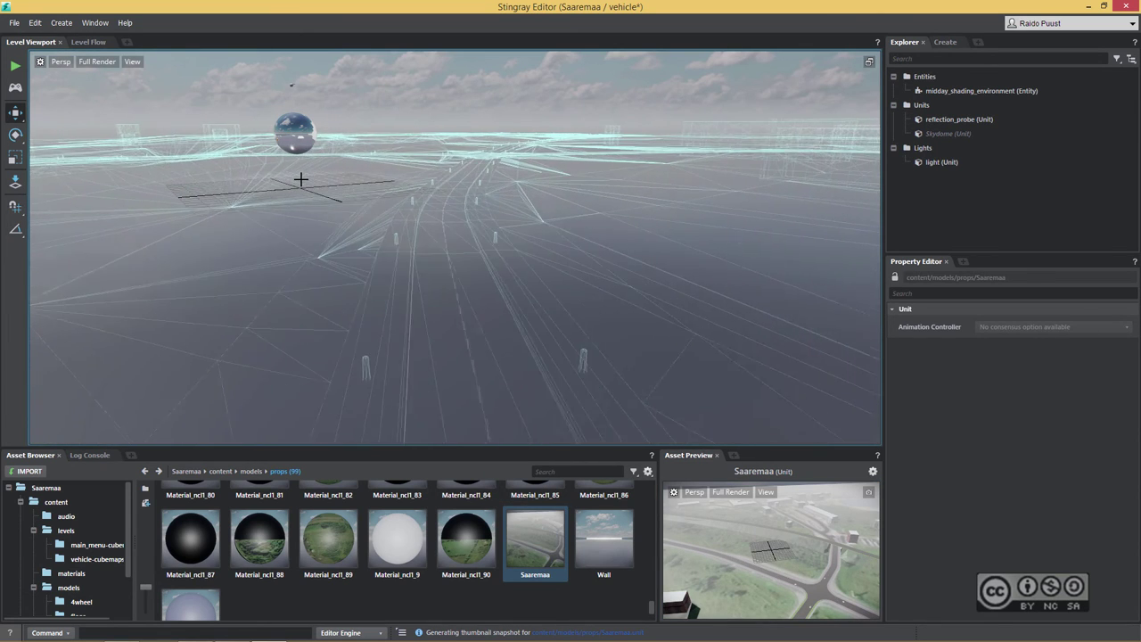
pyautogui.moveTo(331, 183); pyautogui.dragTo(360, 178)
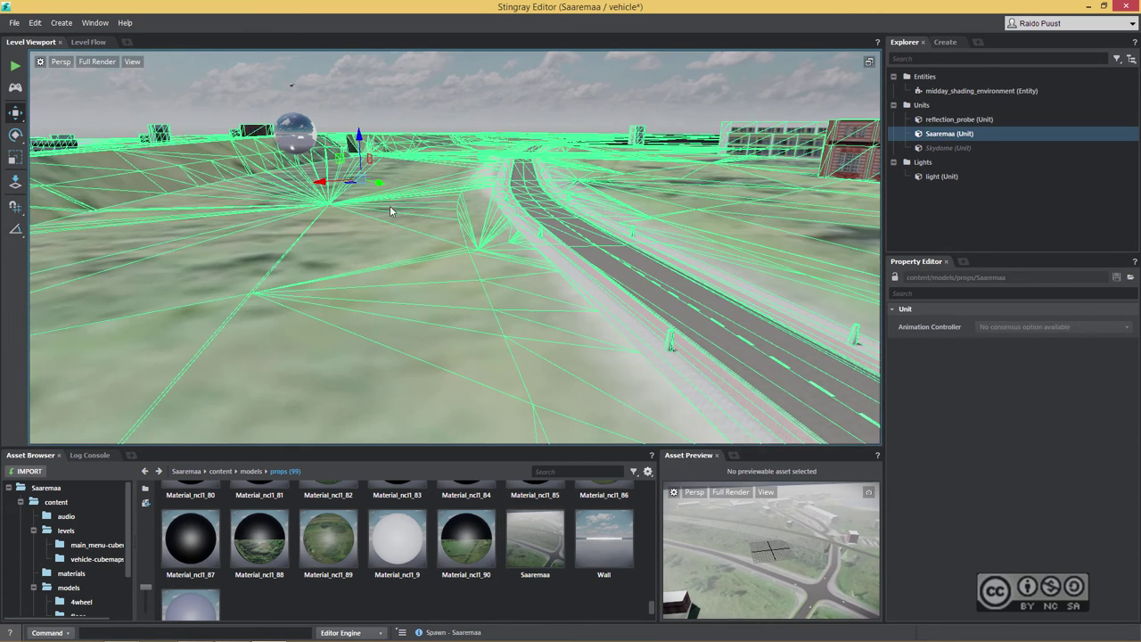
pyautogui.click(410, 80)
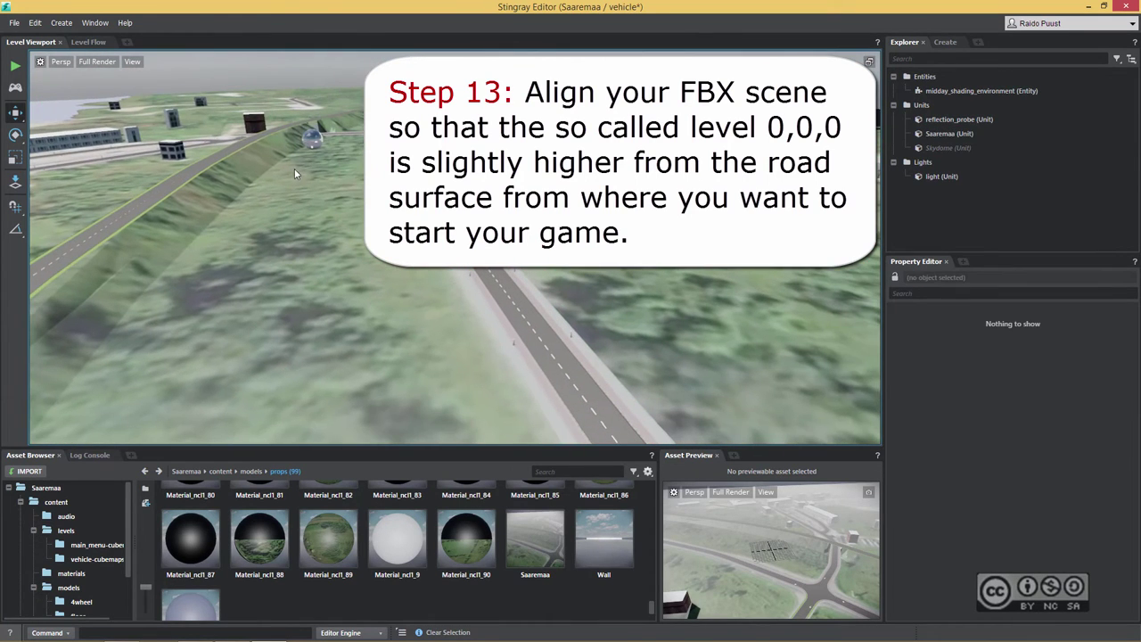
# - Move the terrain to about -16.0, 33.5, -8.9, then switch to four viewports
pyautogui.click(336, 130)
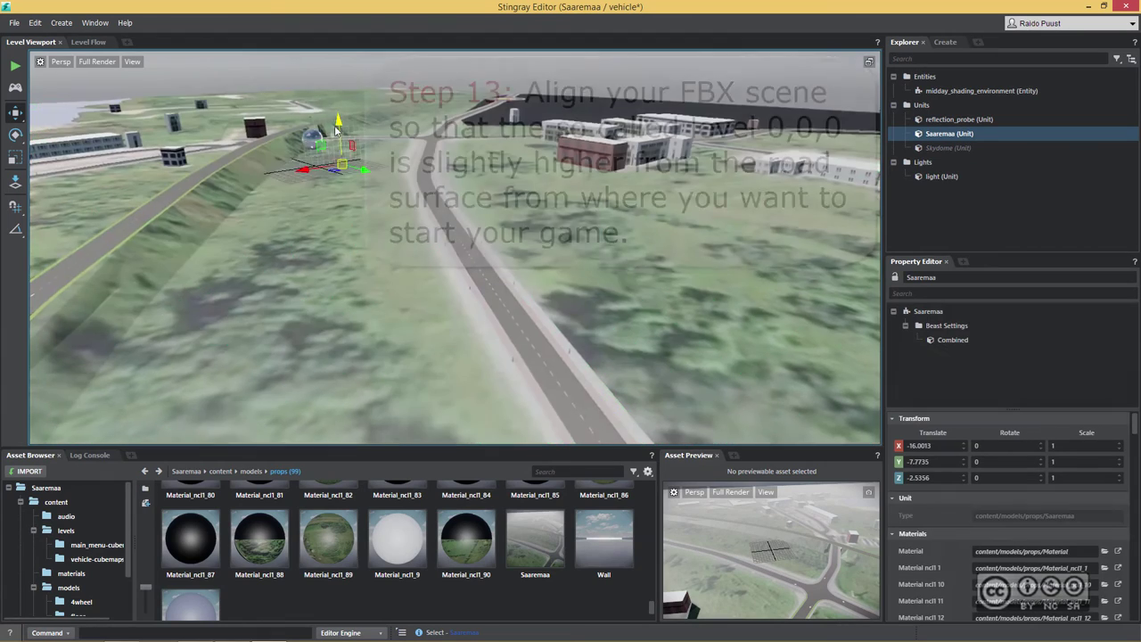
pyautogui.moveTo(336, 130); pyautogui.dragTo(339, 136)
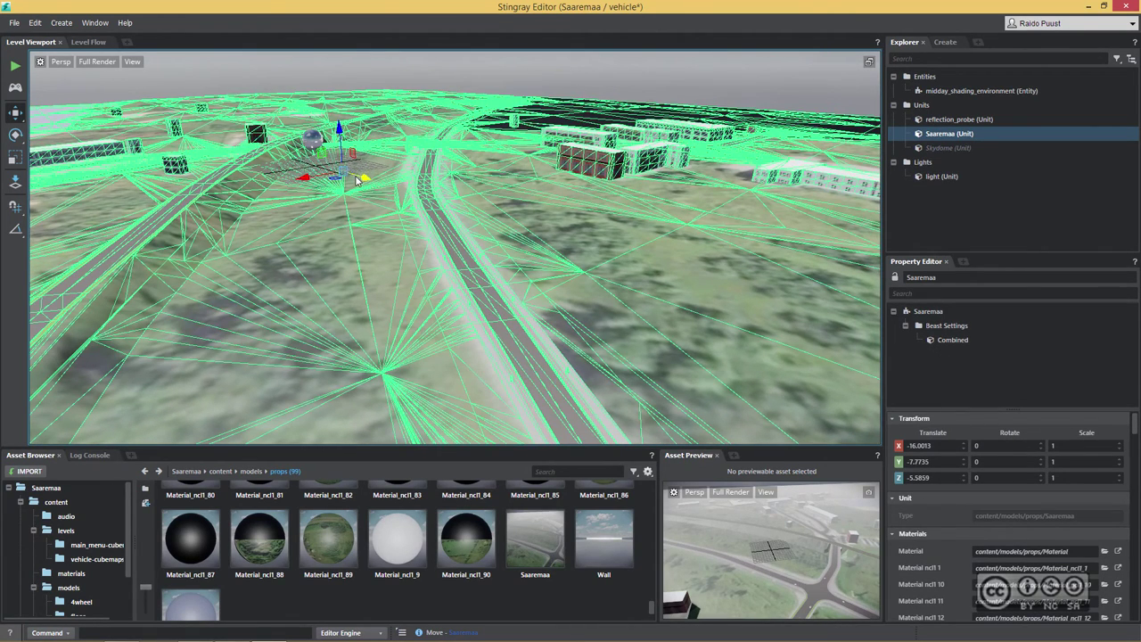
pyautogui.moveTo(359, 179)
pyautogui.mouseDown()
pyautogui.moveTo(422, 217)
pyautogui.moveTo(401, 155)
pyautogui.moveTo(406, 163)
pyautogui.mouseUp()
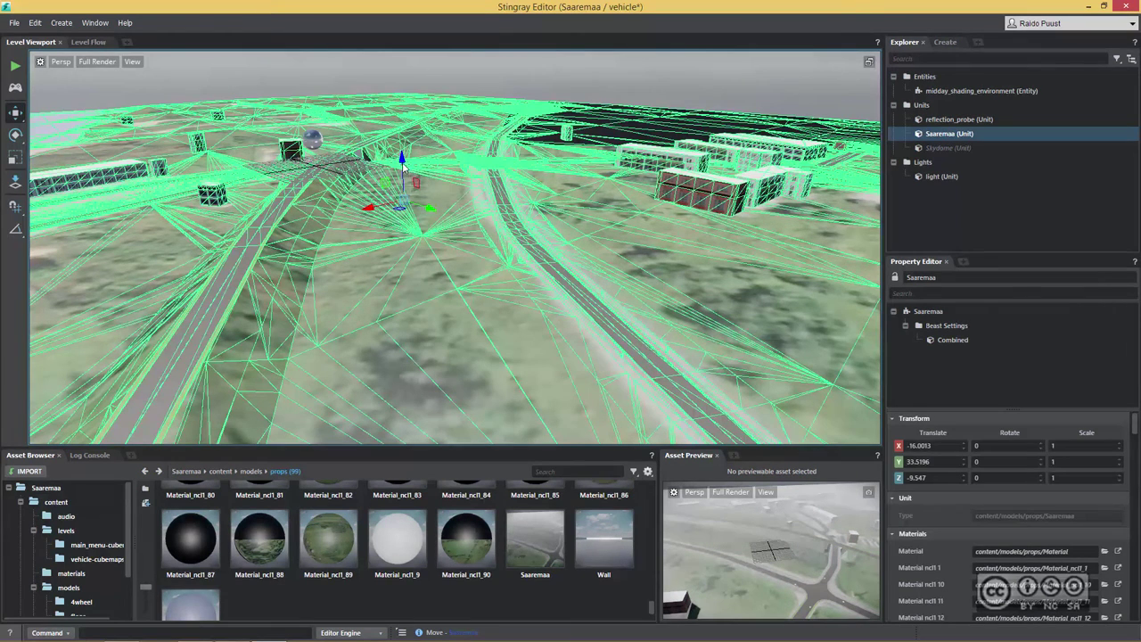
pyautogui.moveTo(402, 164); pyautogui.dragTo(402, 165)
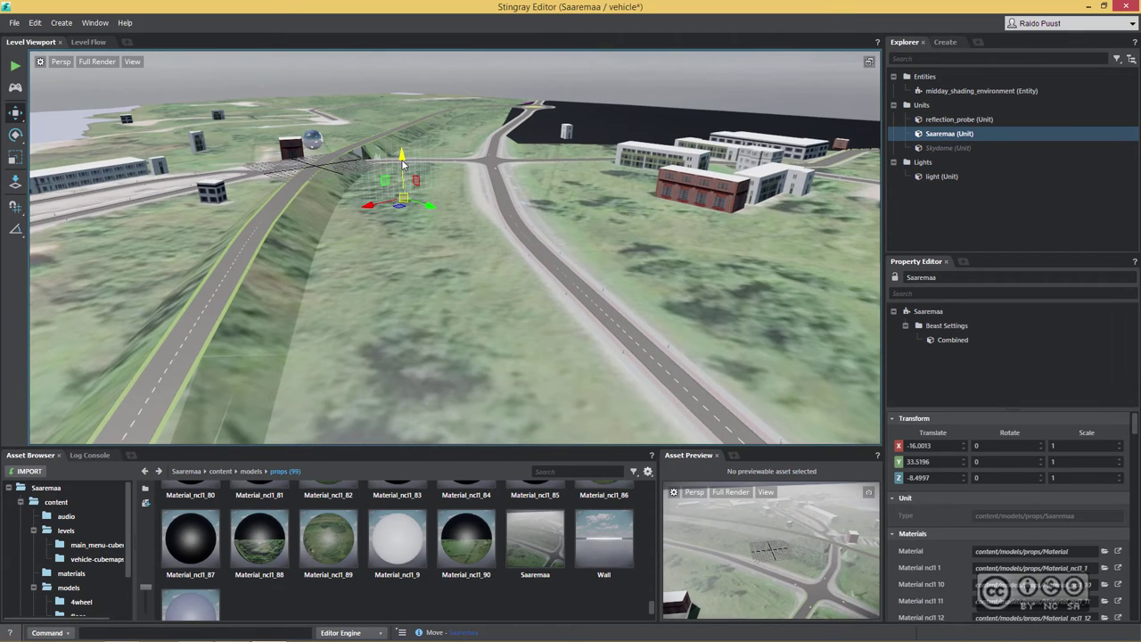
pyautogui.press('Escape')
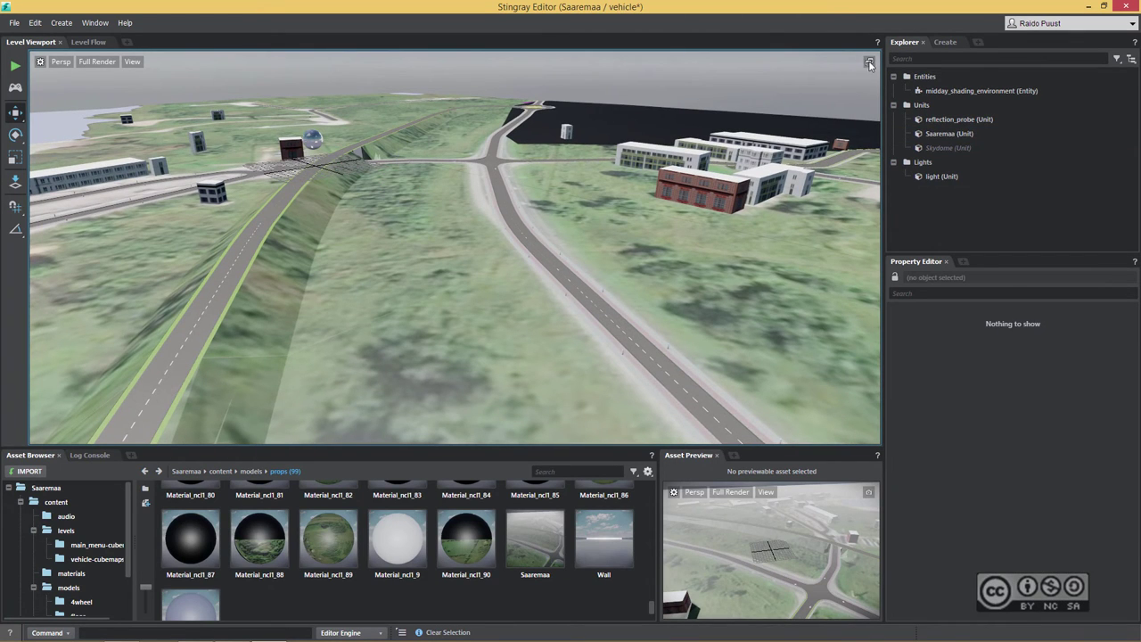
pyautogui.click(870, 62)
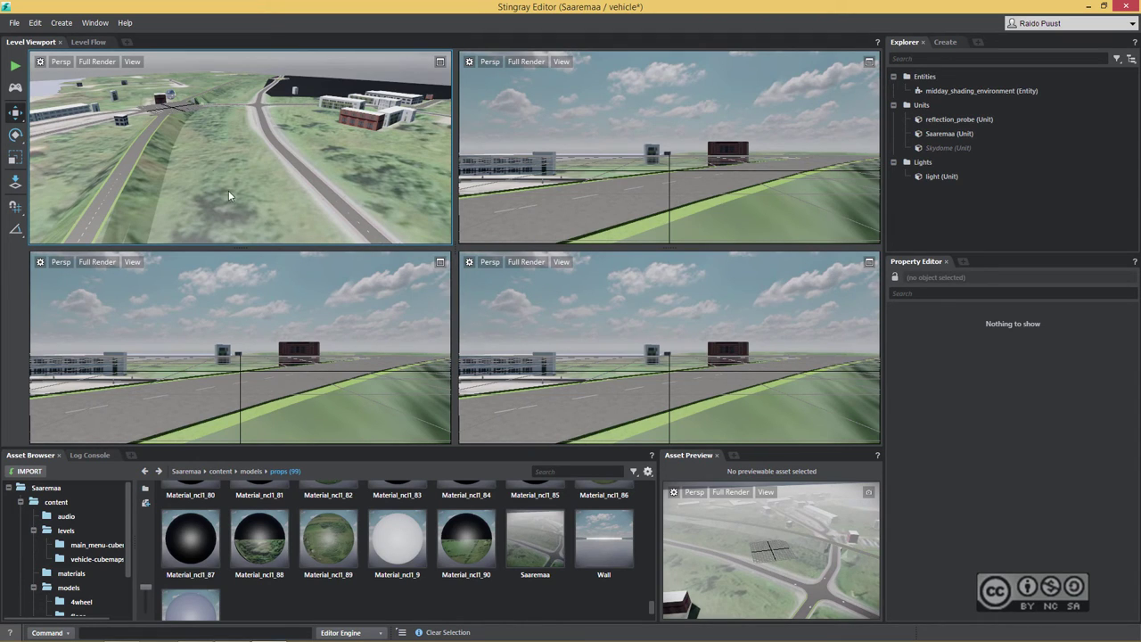
pyautogui.click(205, 149)
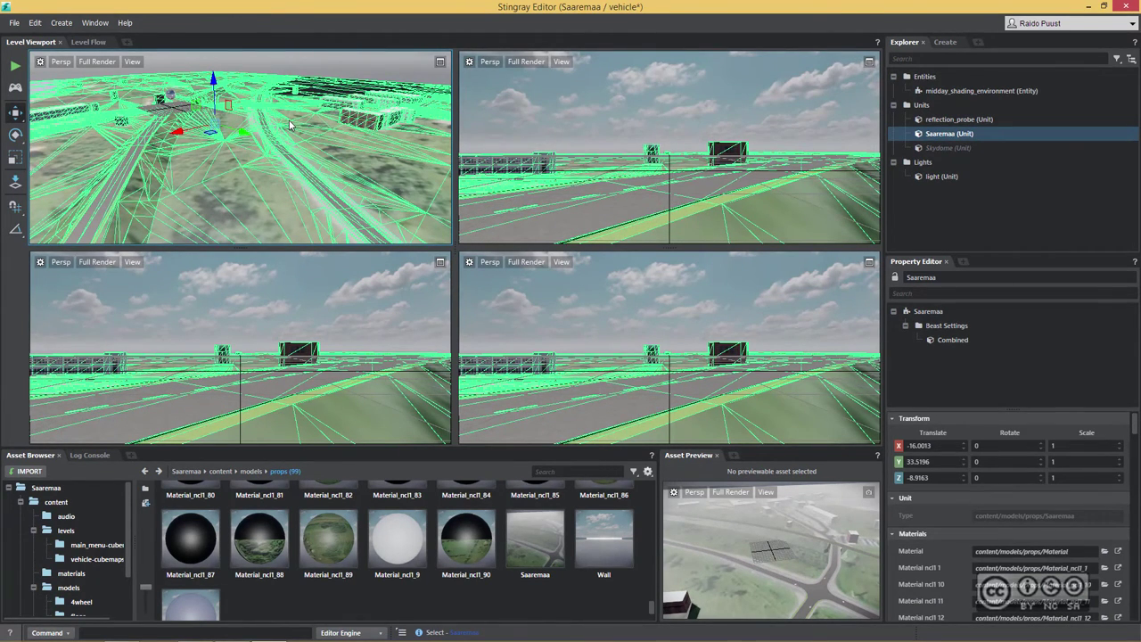
# - Open Saaremaa in the Unit Editor and add a physics actor to the Combined mesh
pyautogui.rightClick(265, 91)
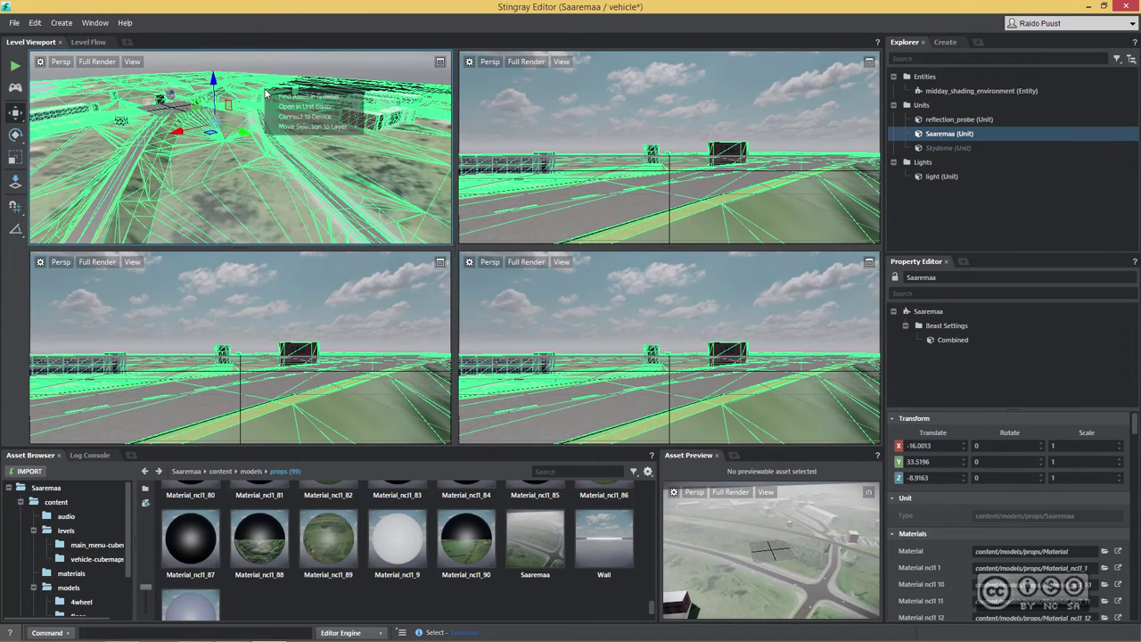
pyautogui.click(321, 110)
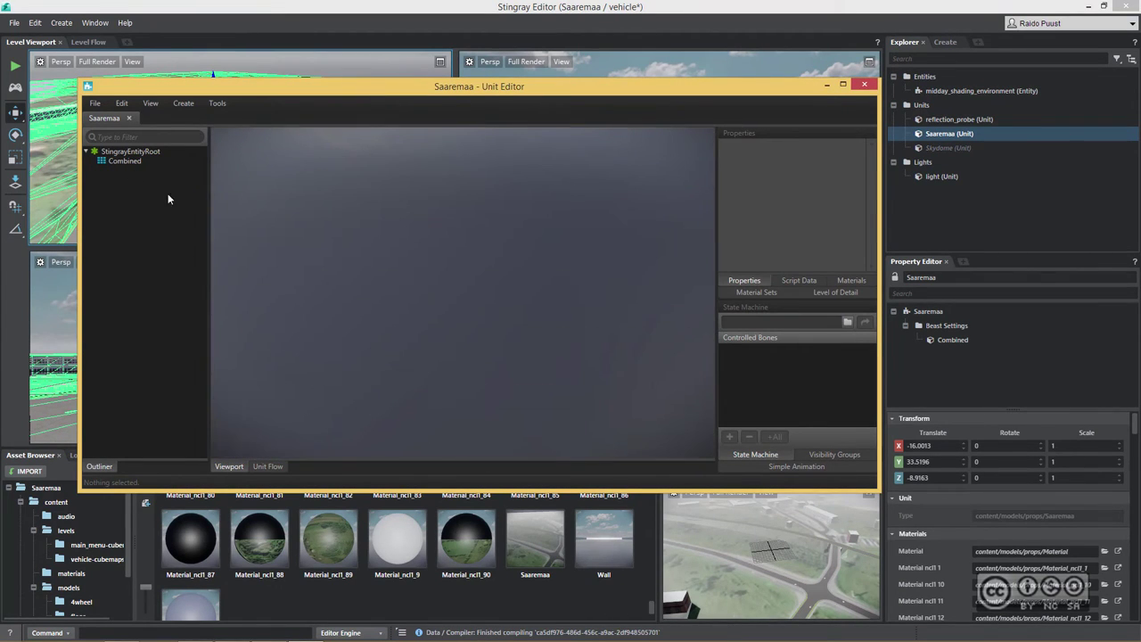
pyautogui.click(125, 161)
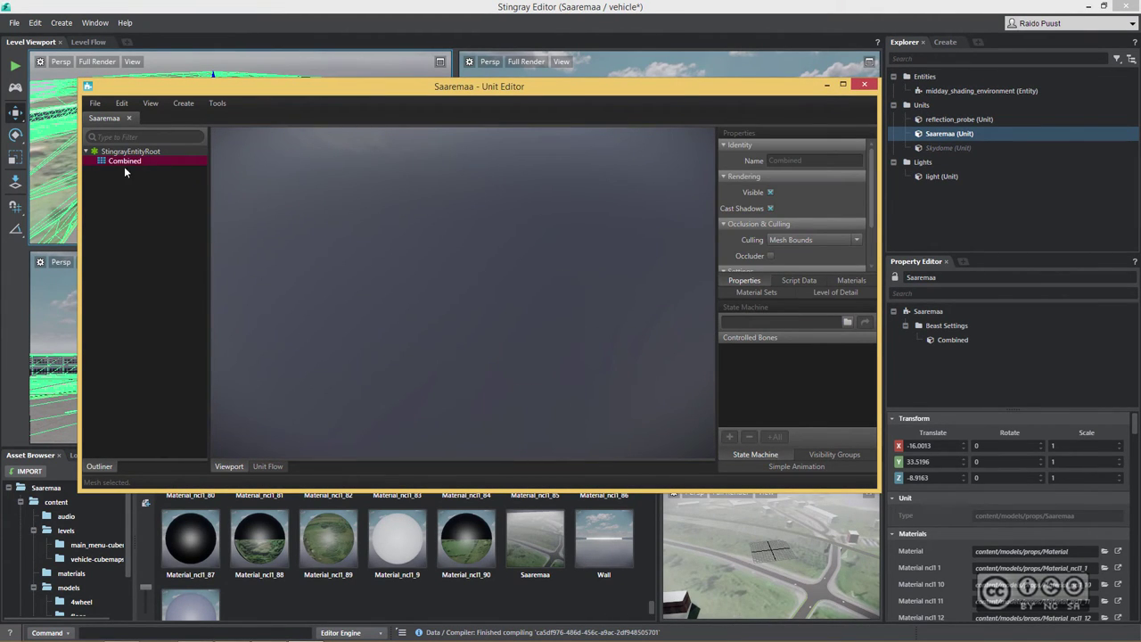
pyautogui.click(182, 108)
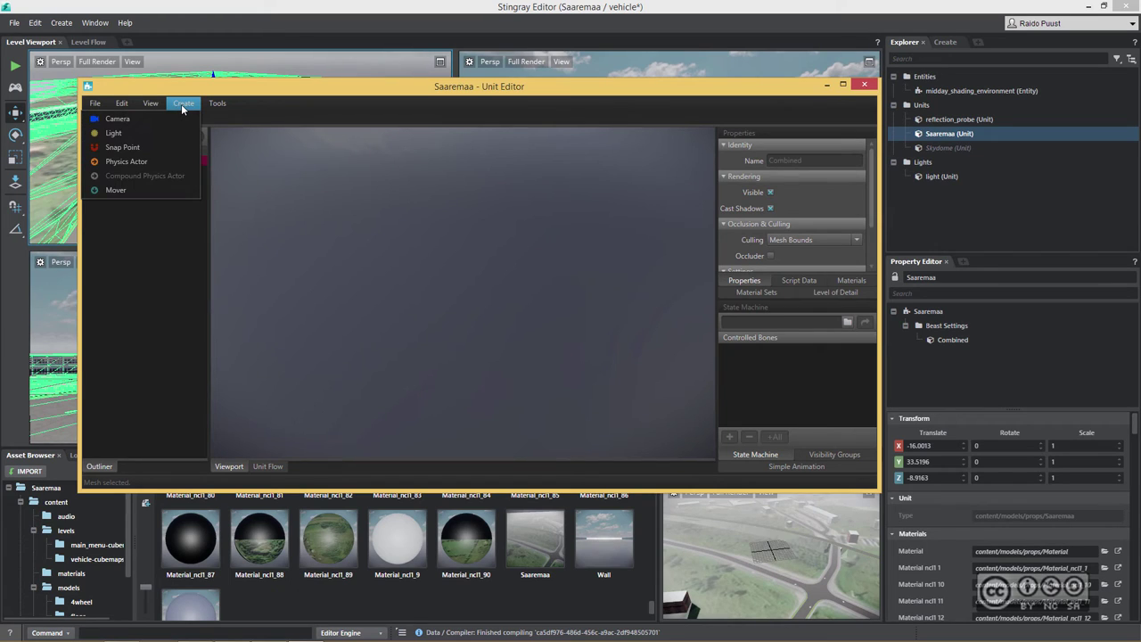
pyautogui.click(129, 162)
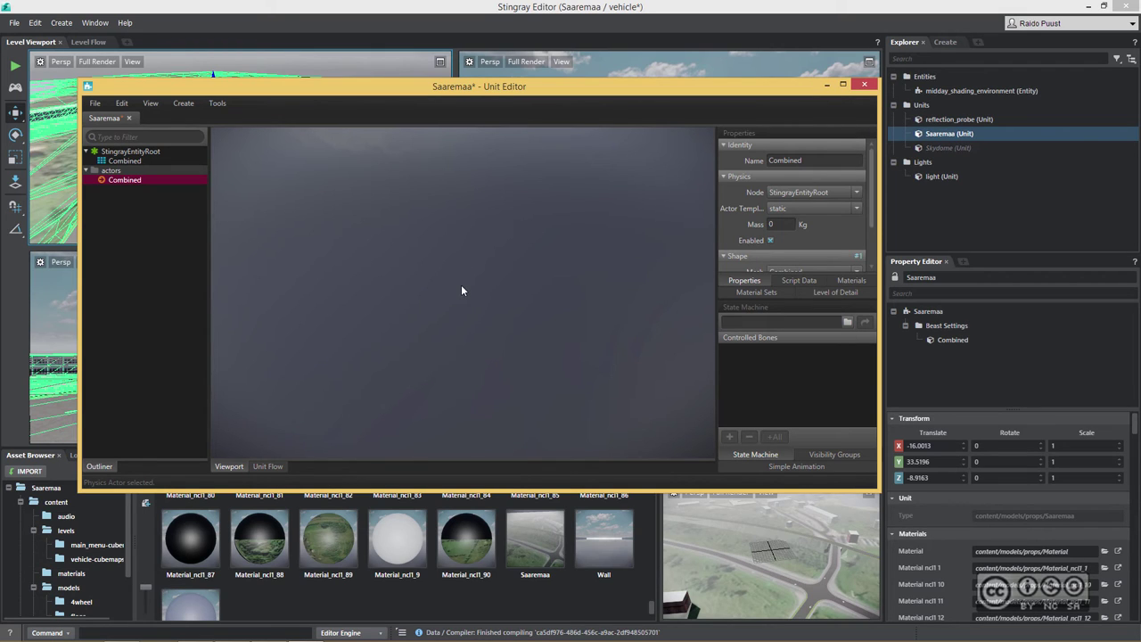
# - Exit the Unit Editor, saving the Saaremaa unit changes
pyautogui.click(484, 298)
pyautogui.click(95, 102)
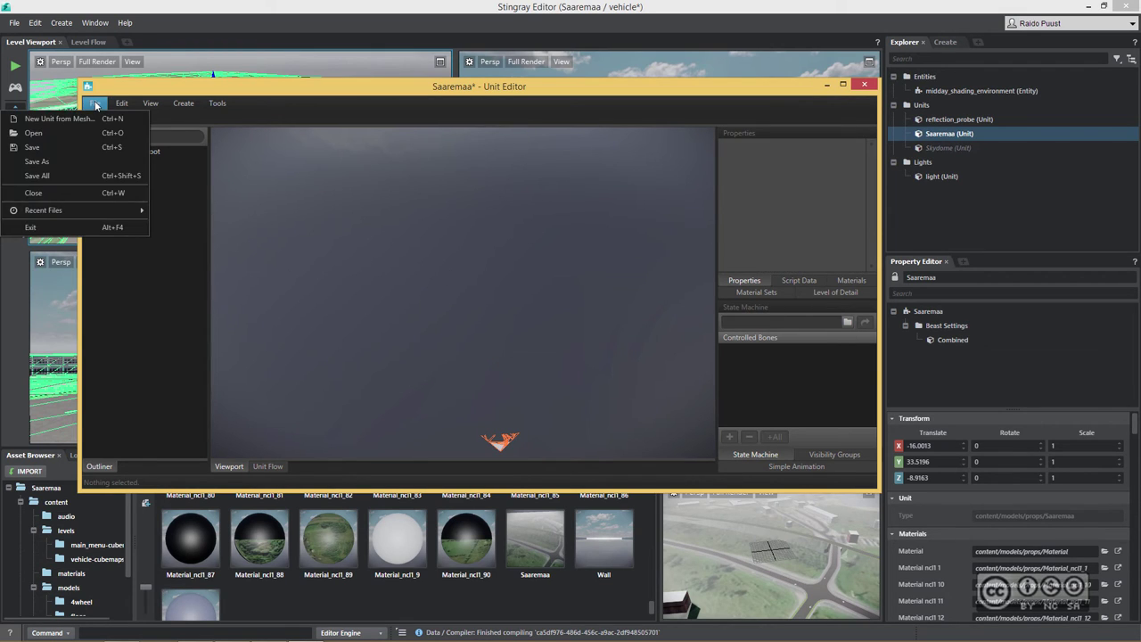
pyautogui.click(53, 231)
pyautogui.click(438, 335)
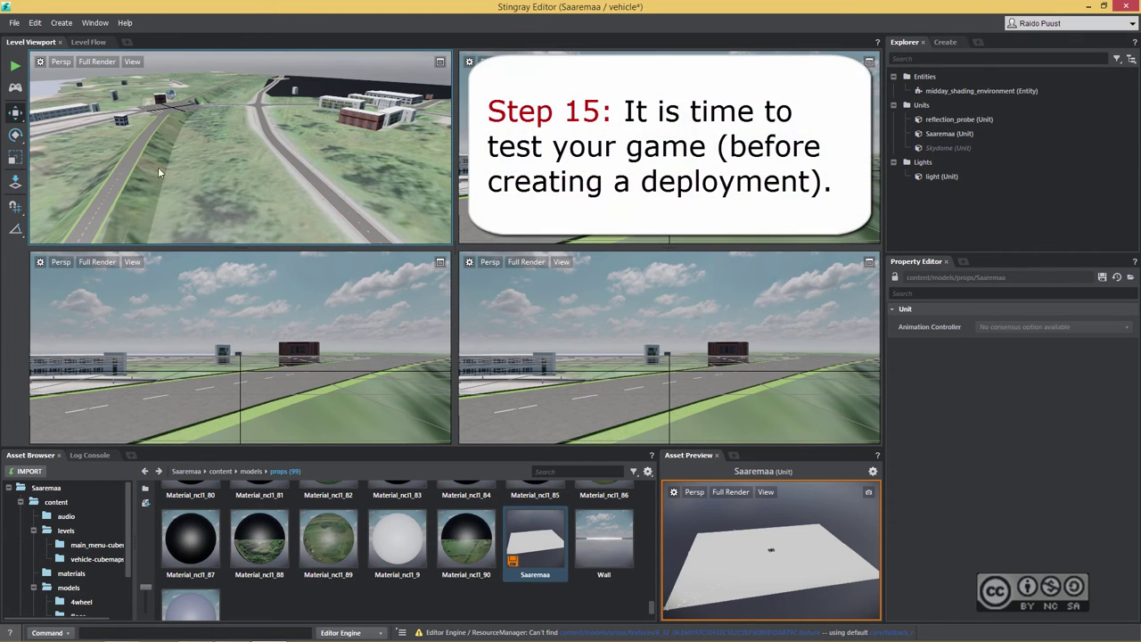
# - Start a test run of the vehicle level and drive the taxi along the road with W/A/S/D
pyautogui.click(15, 66)
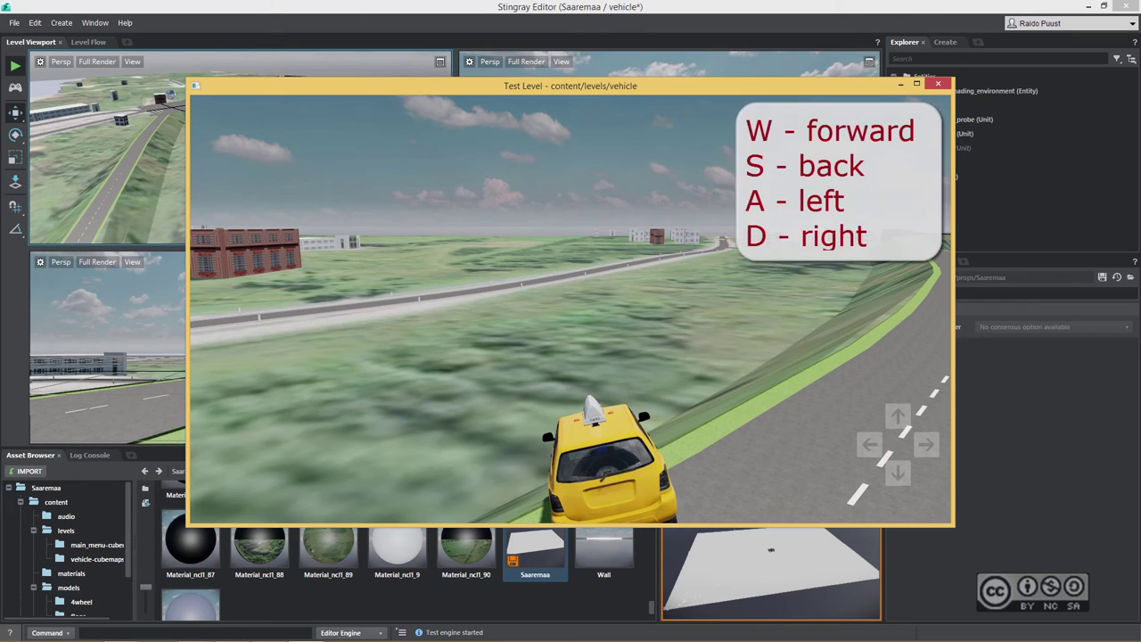
pyautogui.press('s')
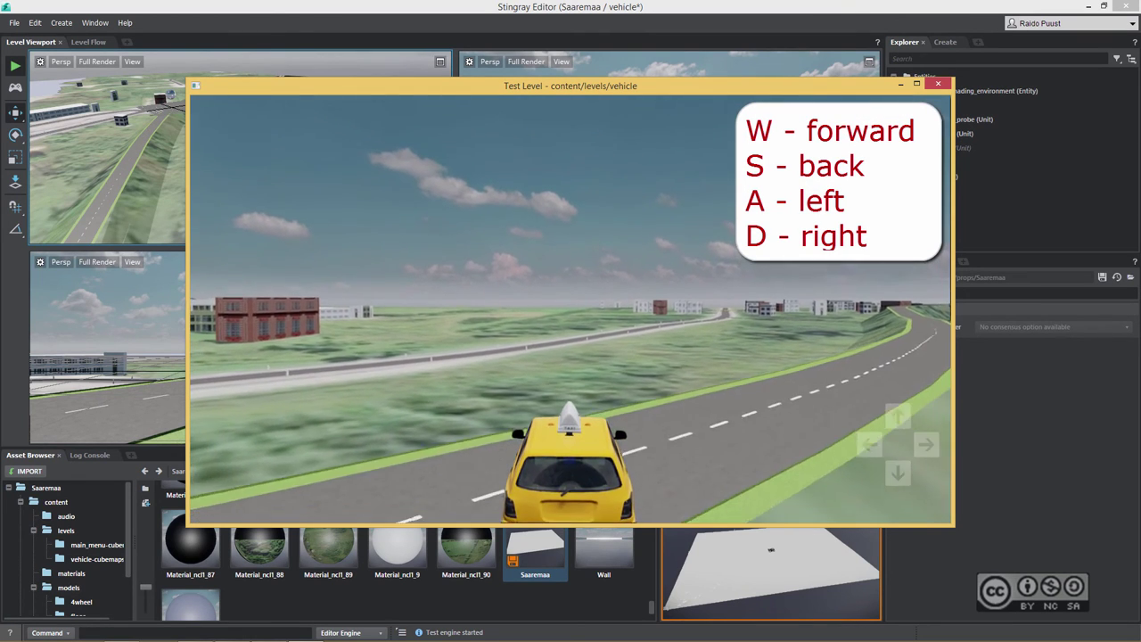
pyautogui.press('w')
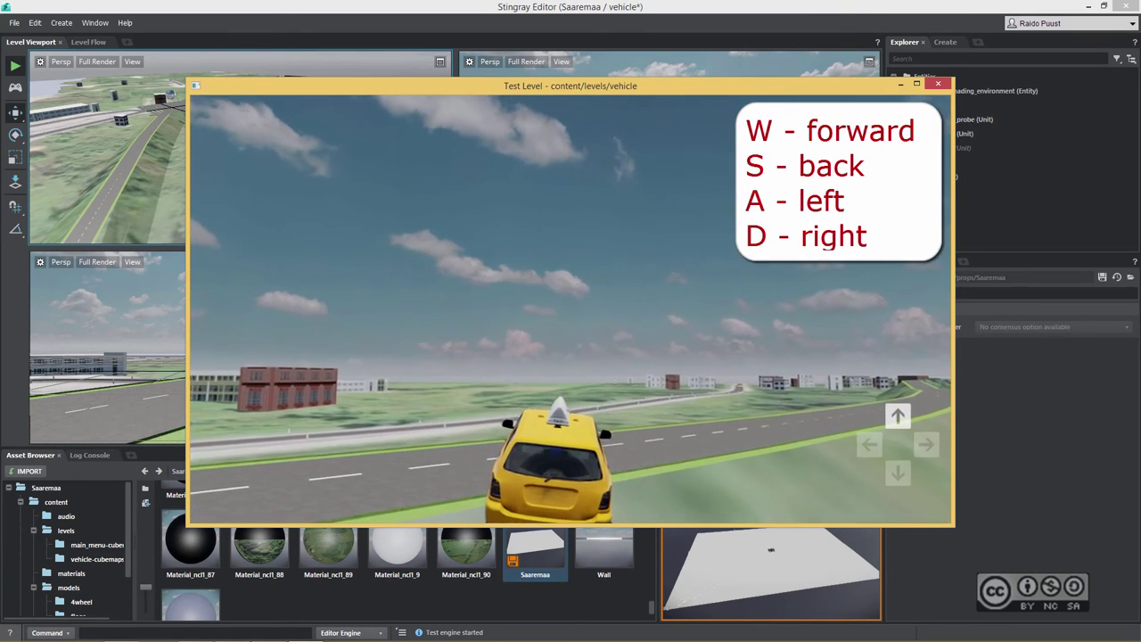
pyautogui.press('d')
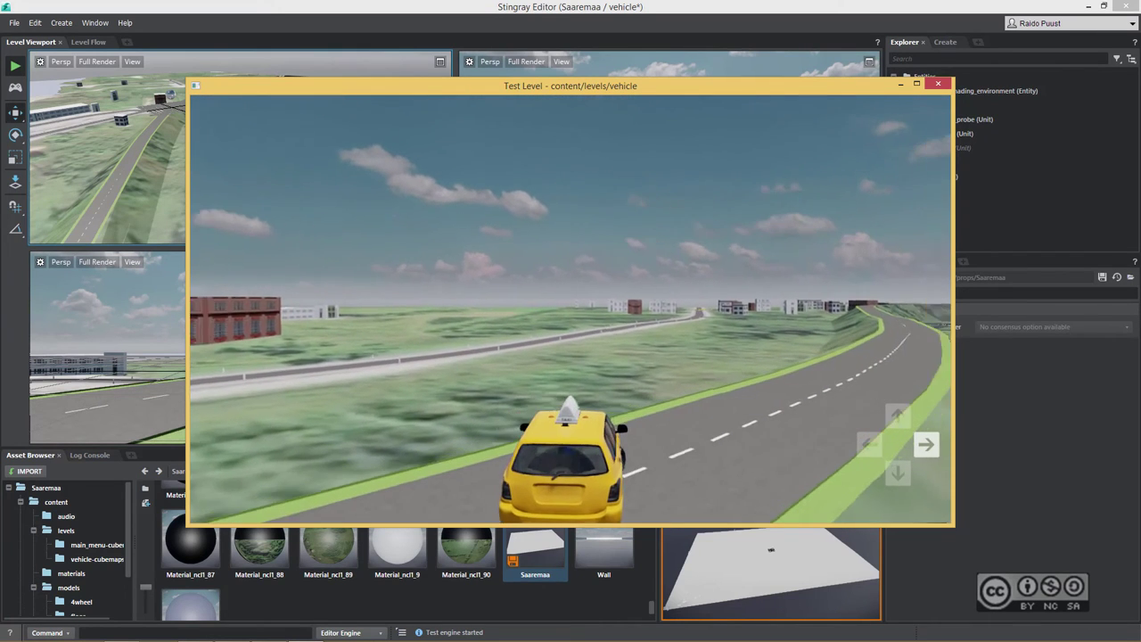
pyautogui.press('a')
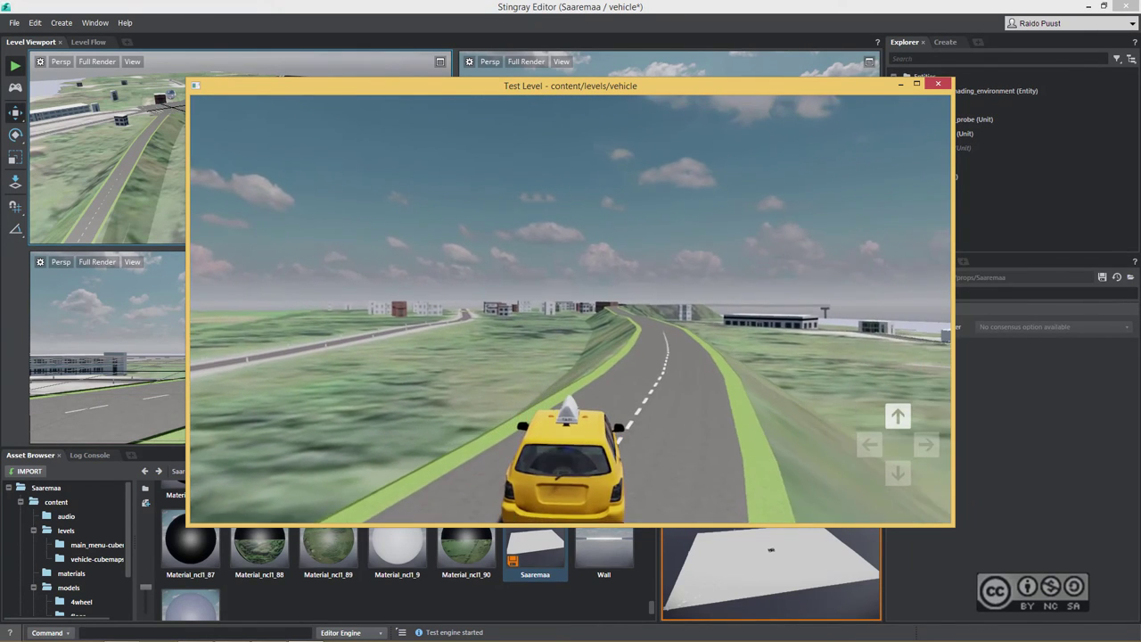
pyautogui.press('w')
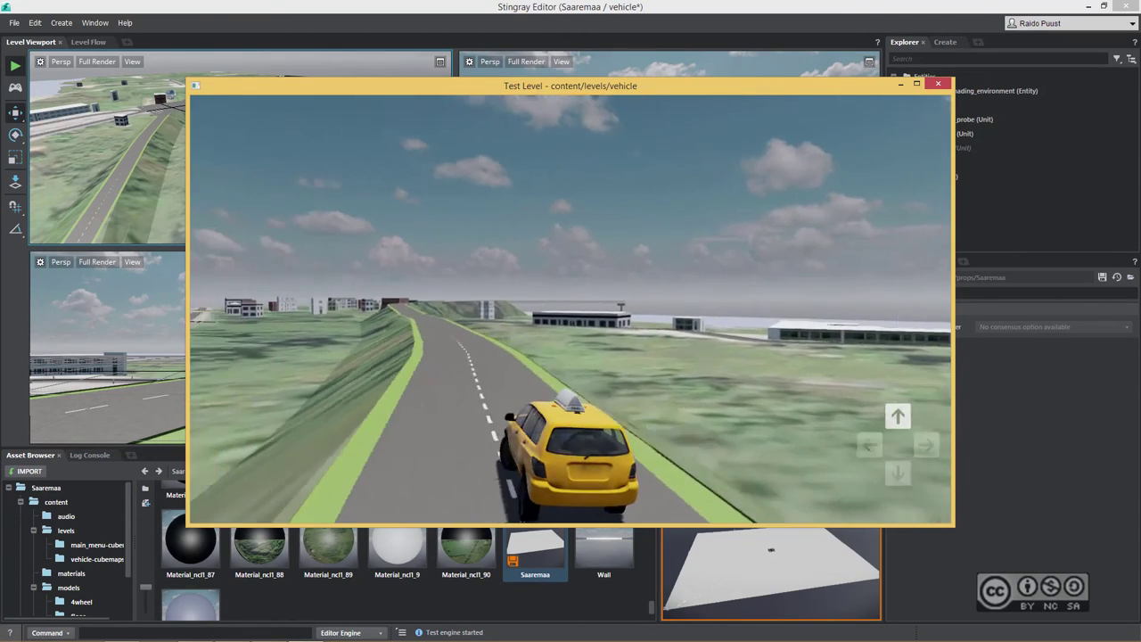
pyautogui.press('d')
pyautogui.press('w')
pyautogui.press('w')
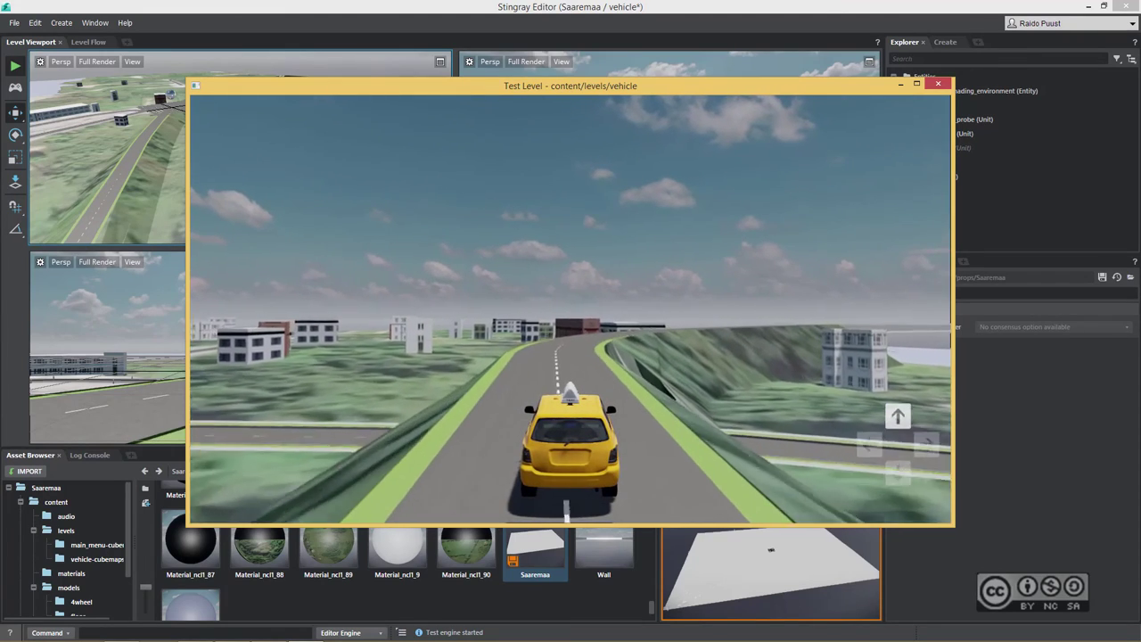
# - Steer the taxi with the arrow keys onto the straight road, then end the test run
pyautogui.press('Right')
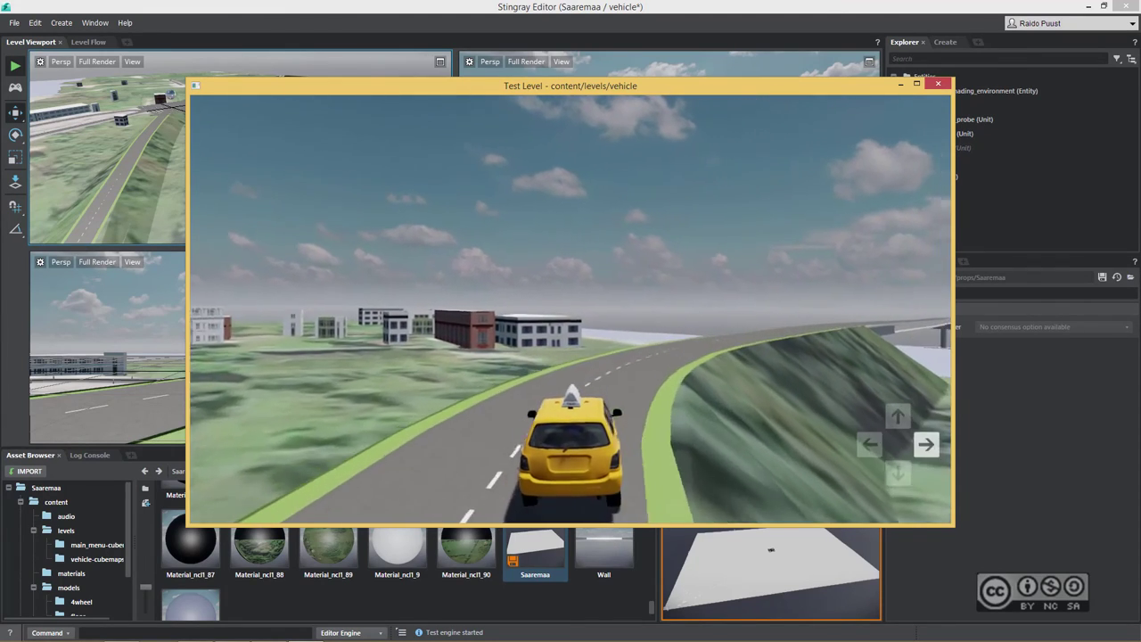
pyautogui.press('Up')
pyautogui.press('Left')
pyautogui.press('Up')
pyautogui.press('Right')
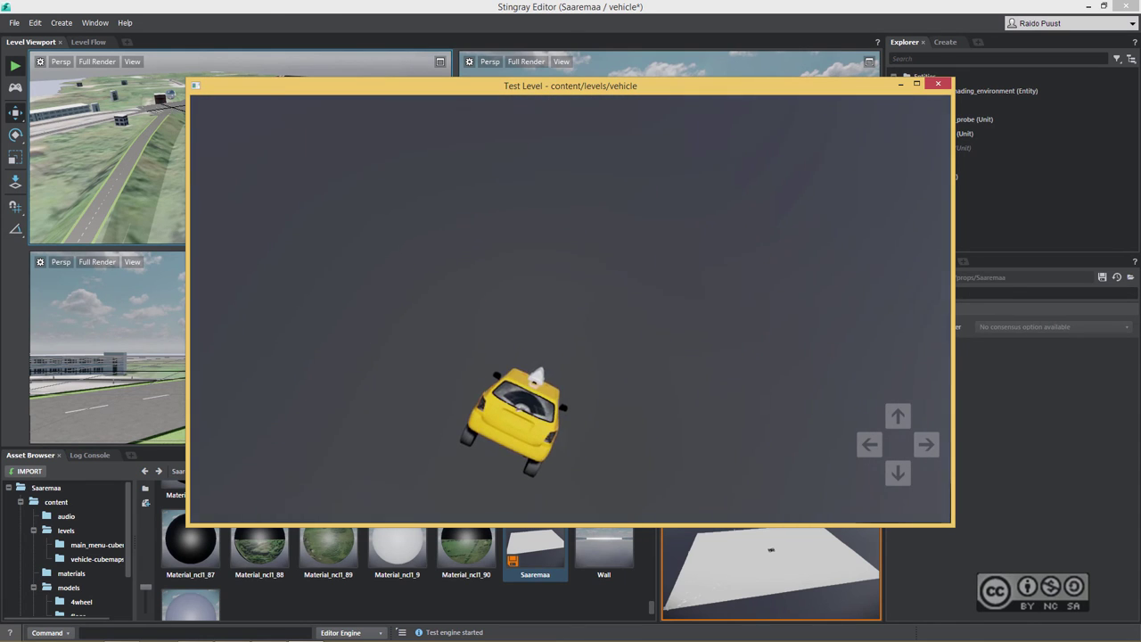
pyautogui.press('Escape')
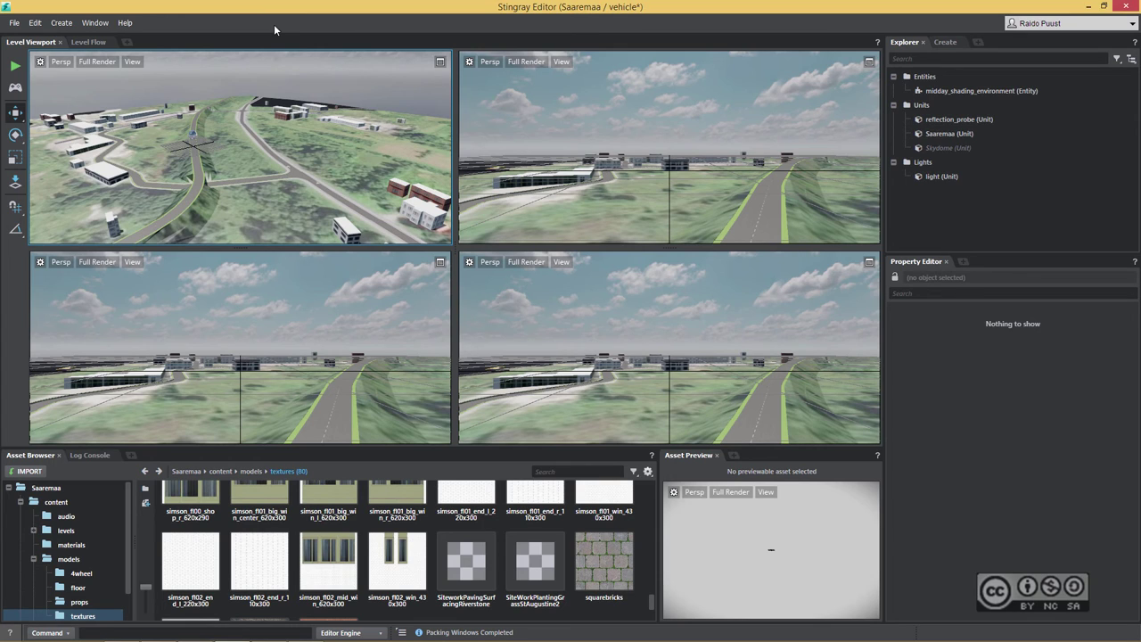
# - Save all changes to the project with File > Save All
pyautogui.click(14, 23)
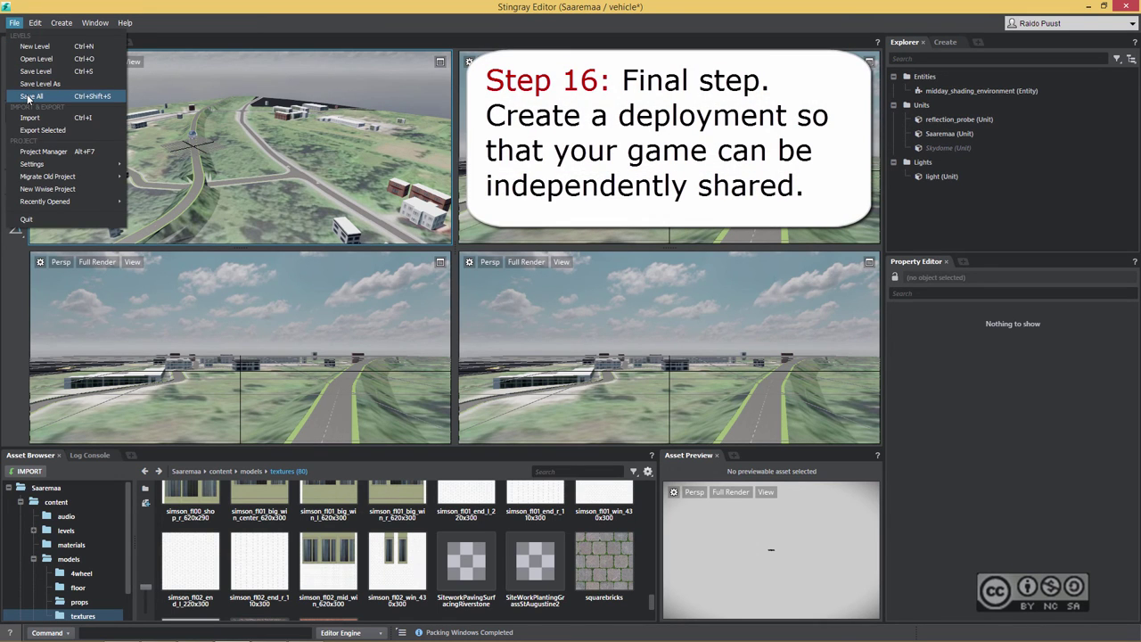
pyautogui.click(30, 96)
pyautogui.click(818, 472)
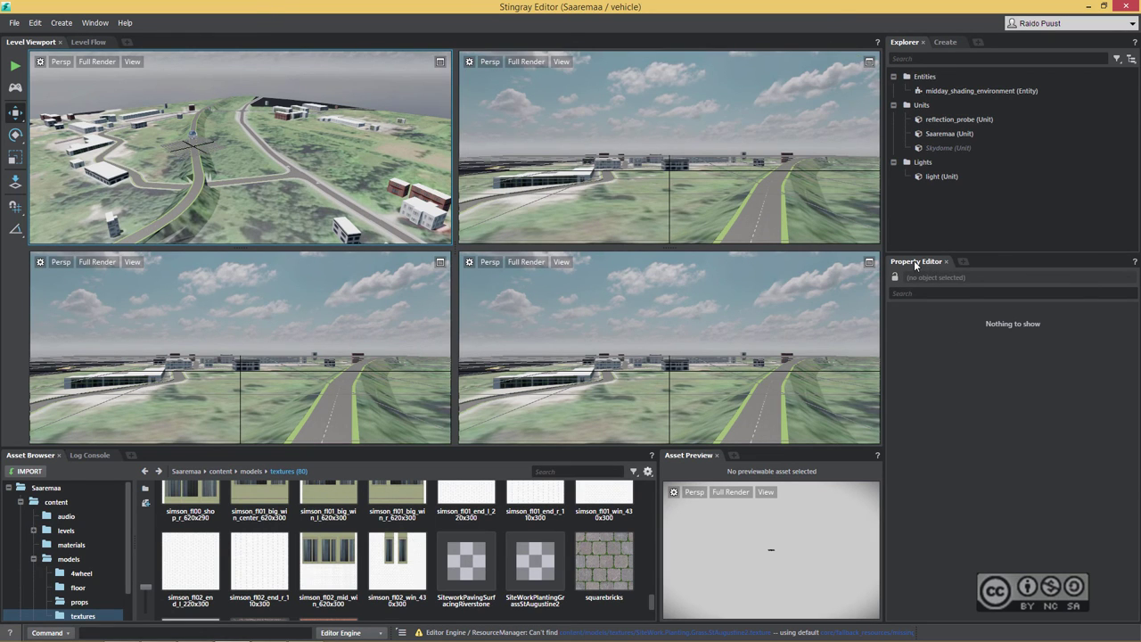
# - In a new Deployer panel, package the project for Windows as Release titled Saaremaa, then minimize Stingray
pyautogui.click(963, 265)
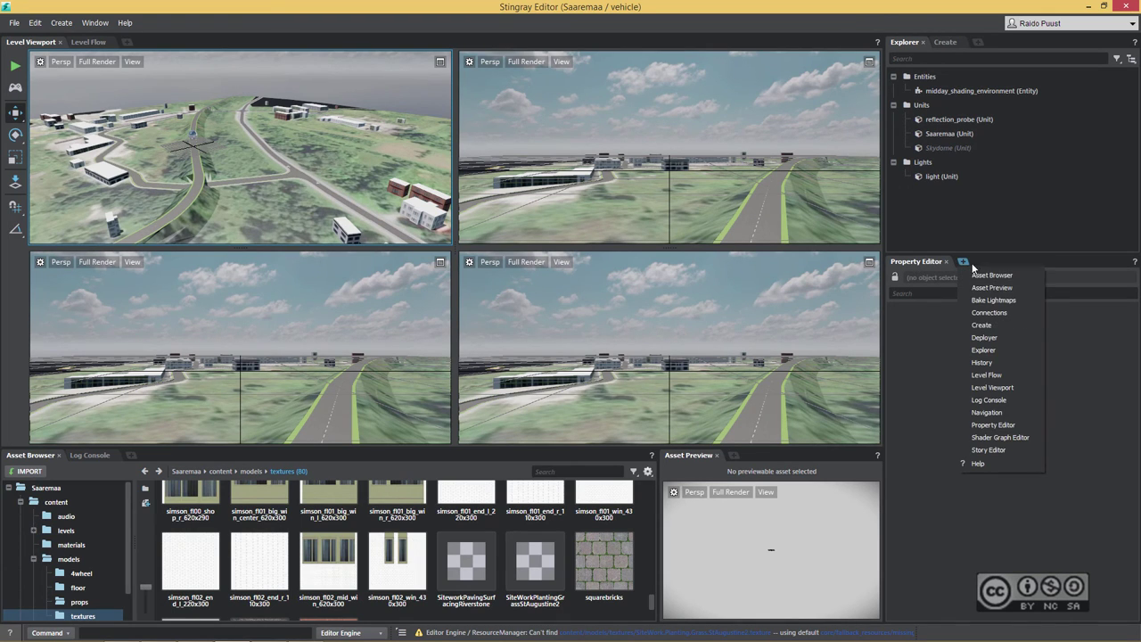
pyautogui.click(1000, 339)
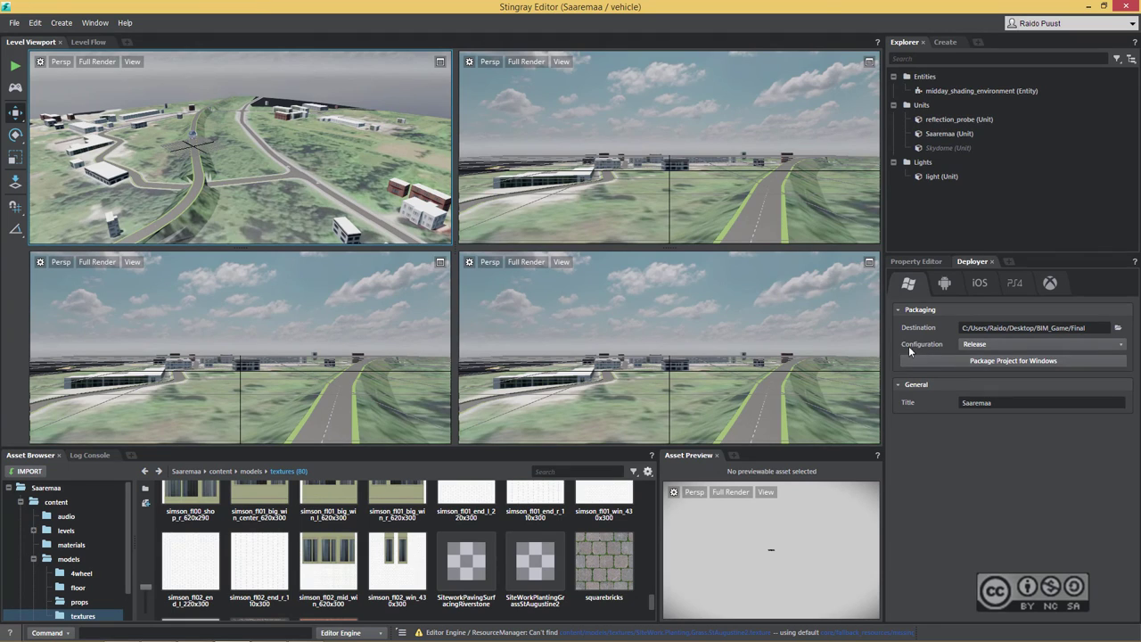
pyautogui.click(974, 346)
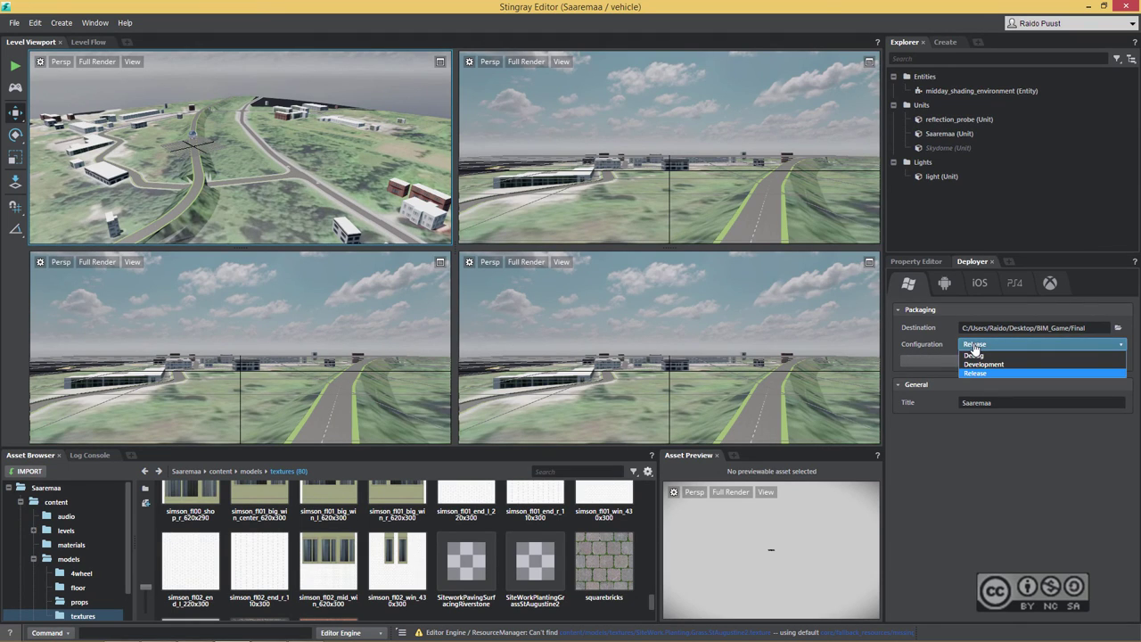
pyautogui.click(916, 347)
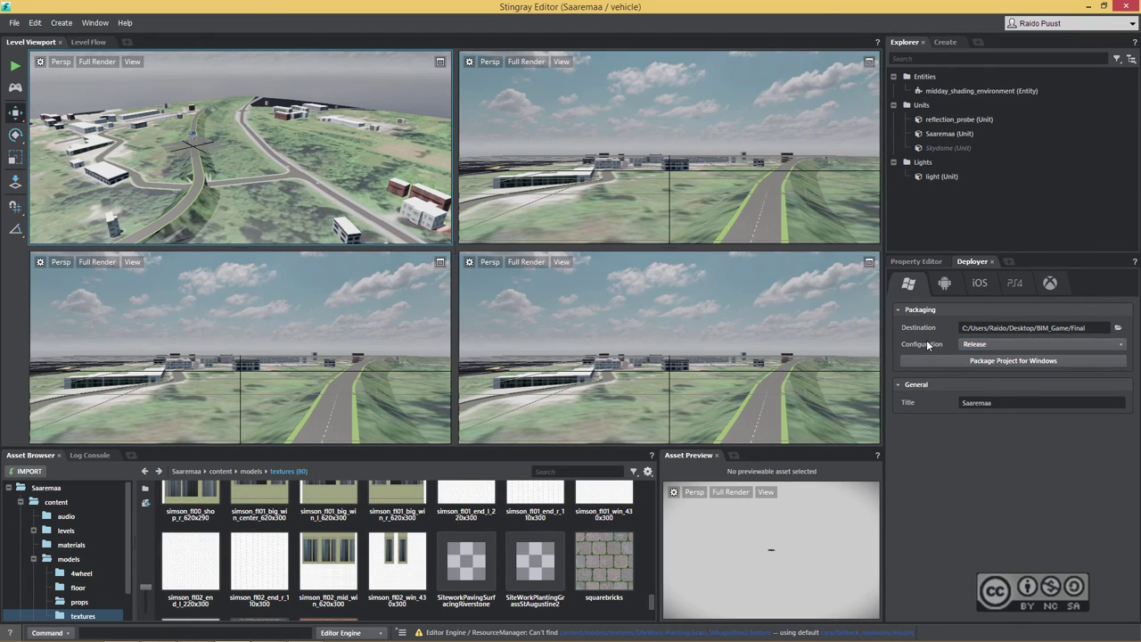
pyautogui.click(1006, 402)
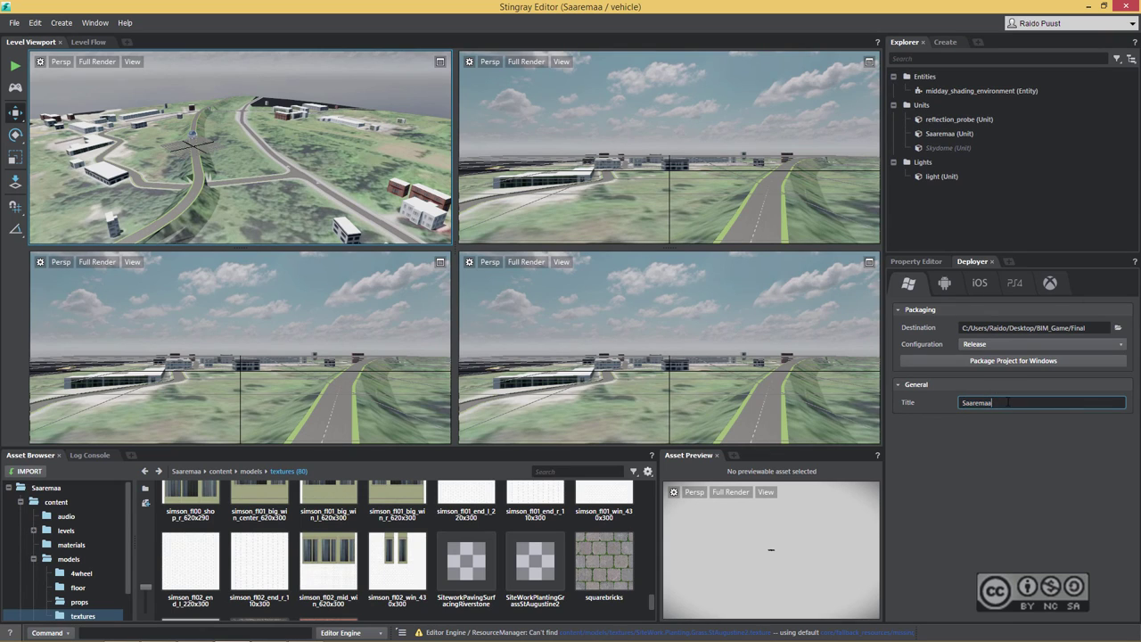
pyautogui.hotkey('ctrl', 'a')
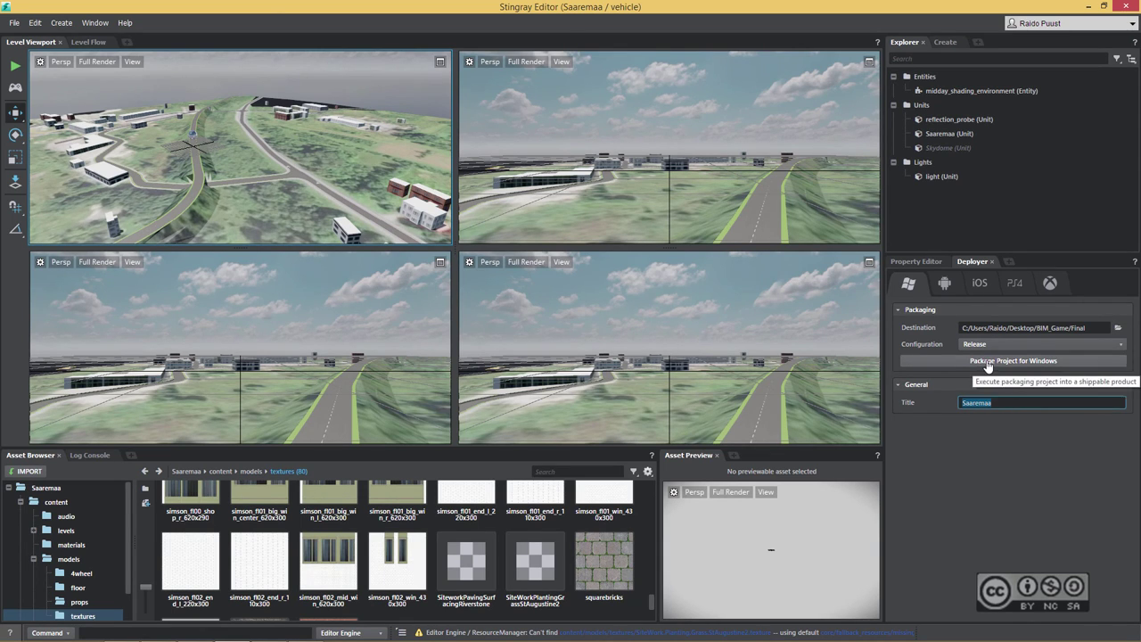
pyautogui.click(988, 366)
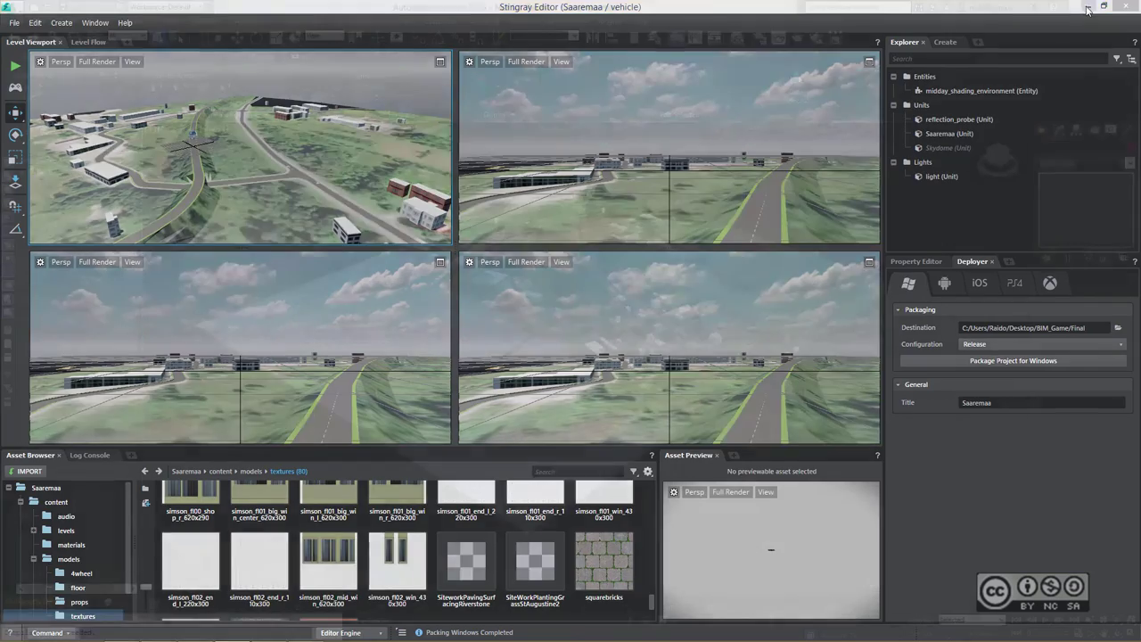
pyautogui.click(1088, 7)
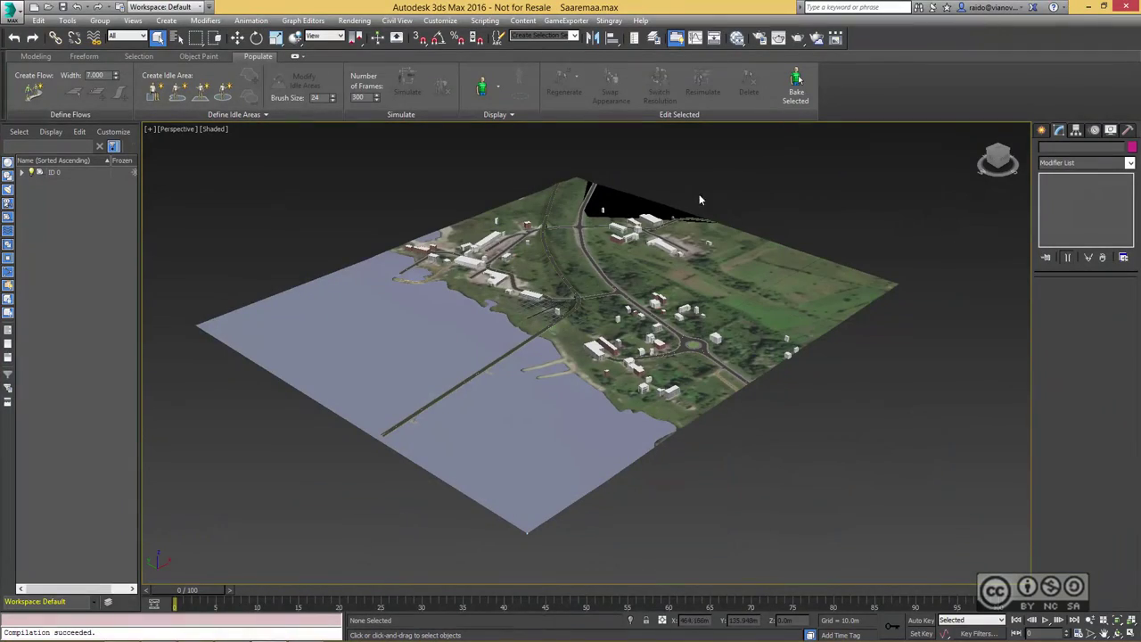
# - Minimize 3ds Max and run Saaremaa.exe from BIM_Game\Final\win64\release
pyautogui.click(1089, 6)
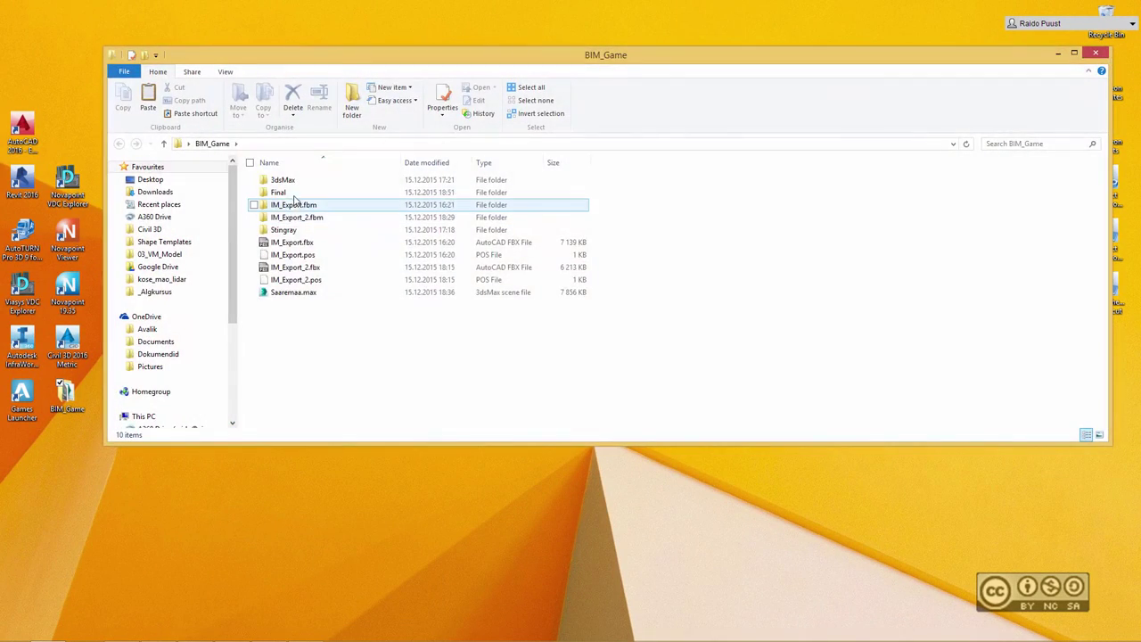
pyautogui.doubleClick(290, 195)
pyautogui.doubleClick(282, 184)
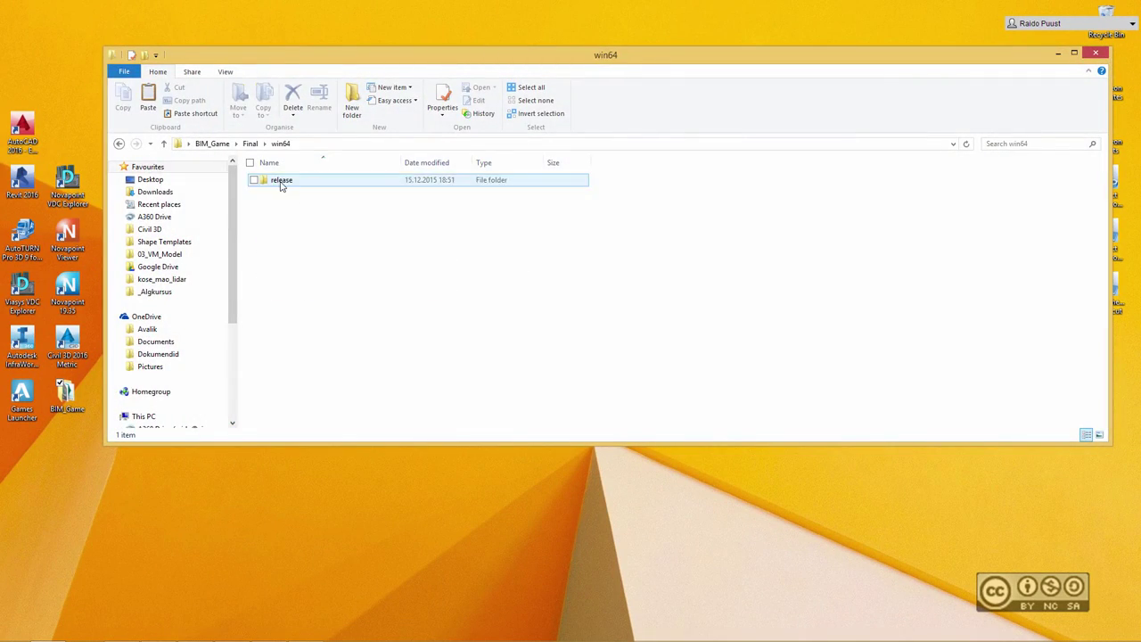
pyautogui.doubleClick(285, 185)
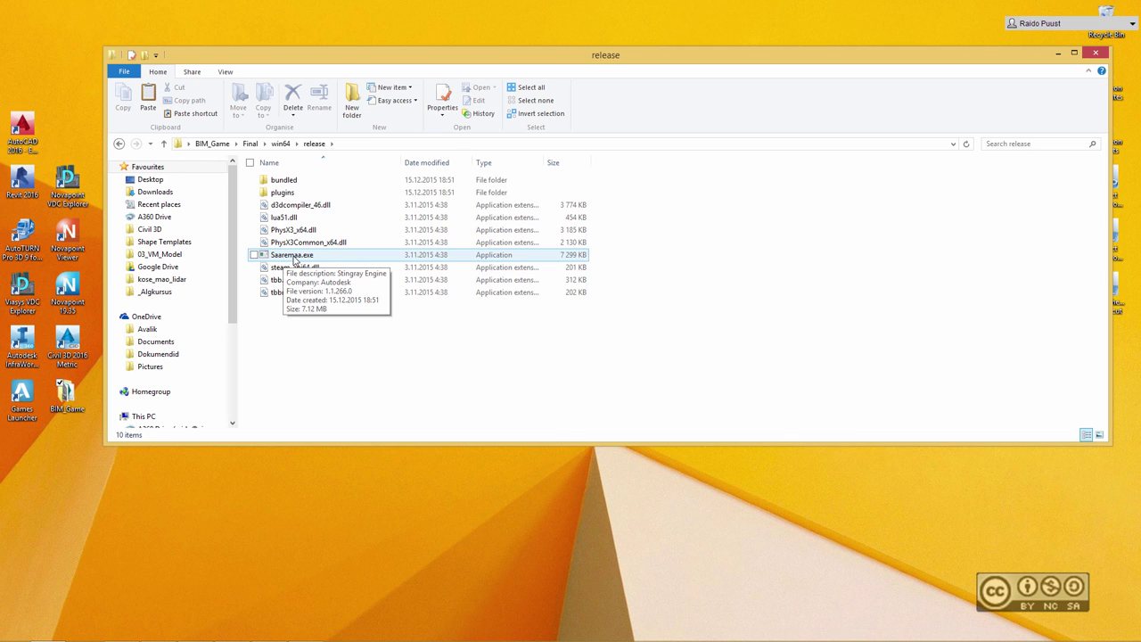
pyautogui.doubleClick(294, 255)
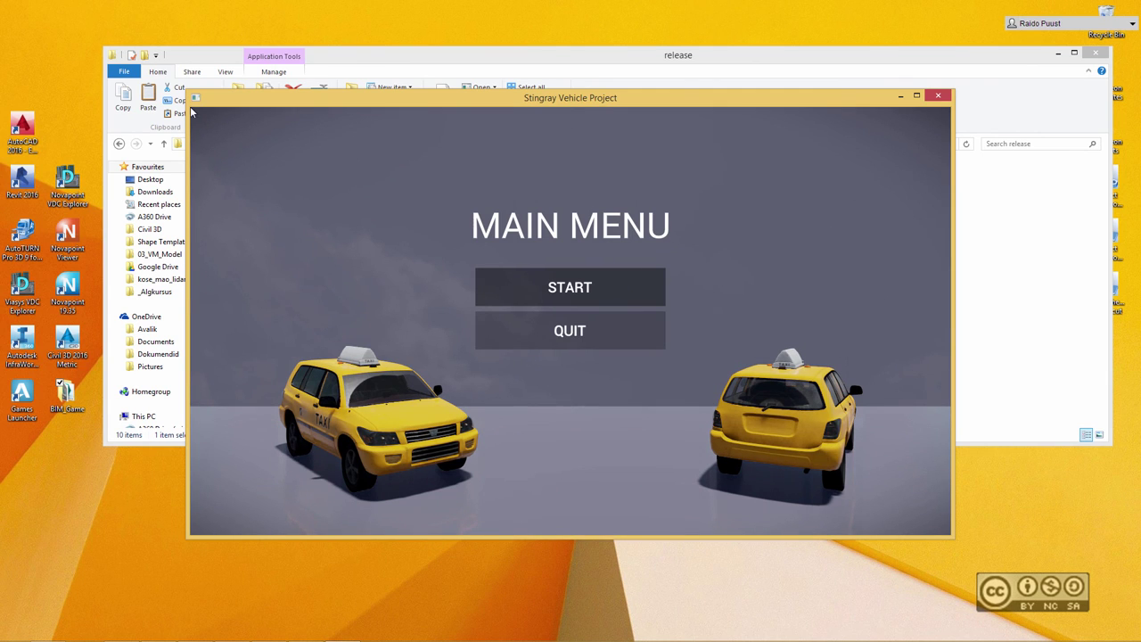
# - Start the game from the main menu and drive the taxi through the bends with the arrow keys
pyautogui.click(556, 287)
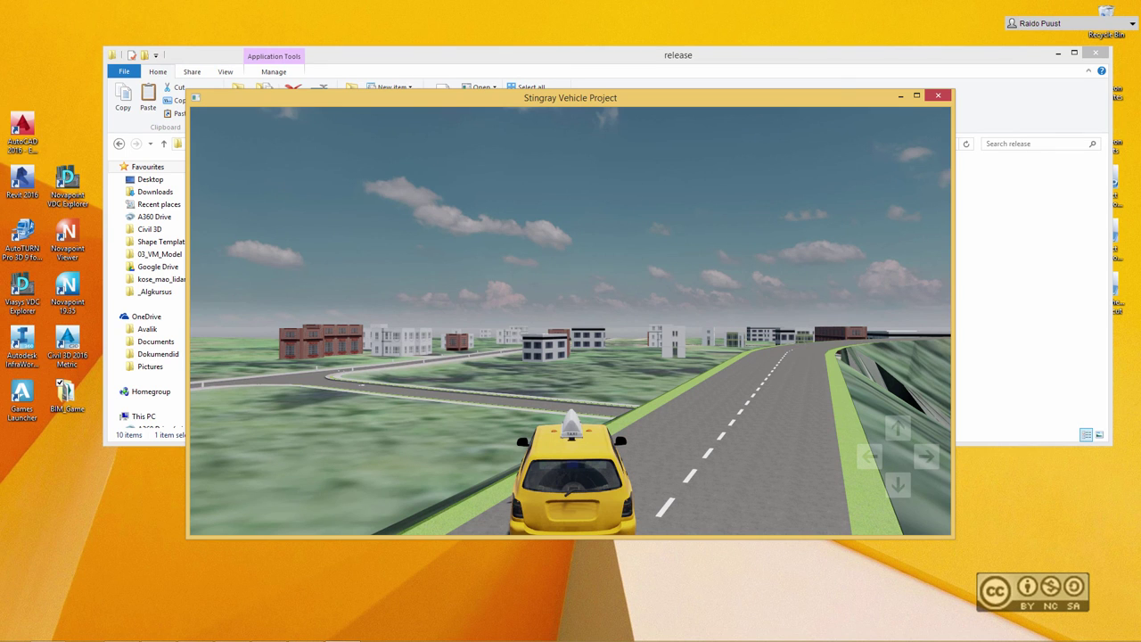
pyautogui.press('Up')
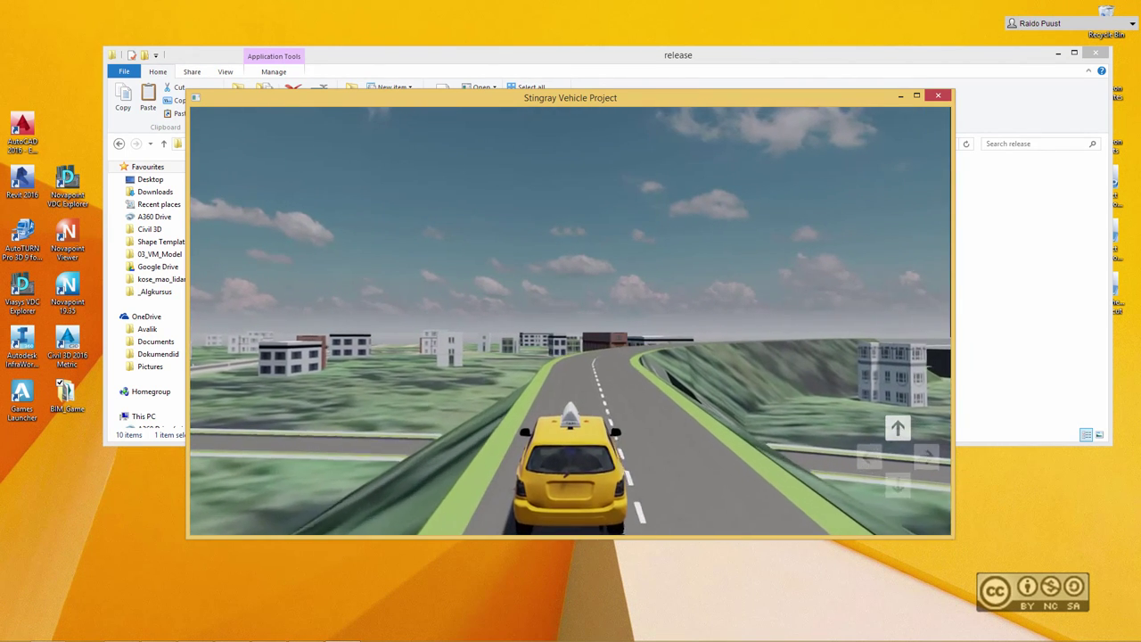
pyautogui.press('Left')
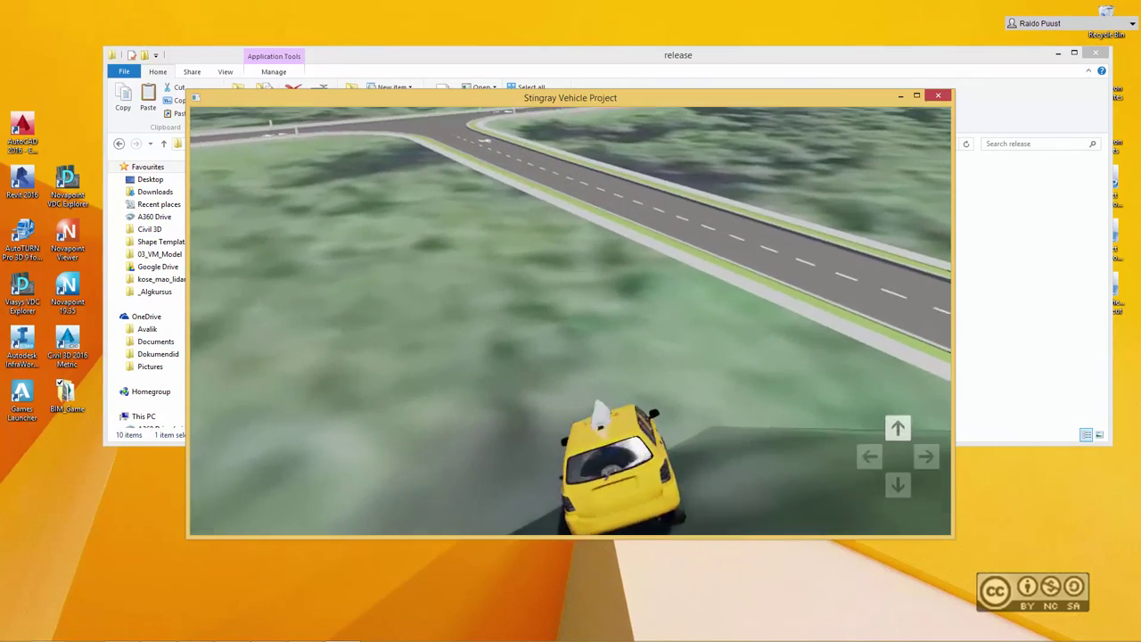
pyautogui.press('Left')
pyautogui.press('Right')
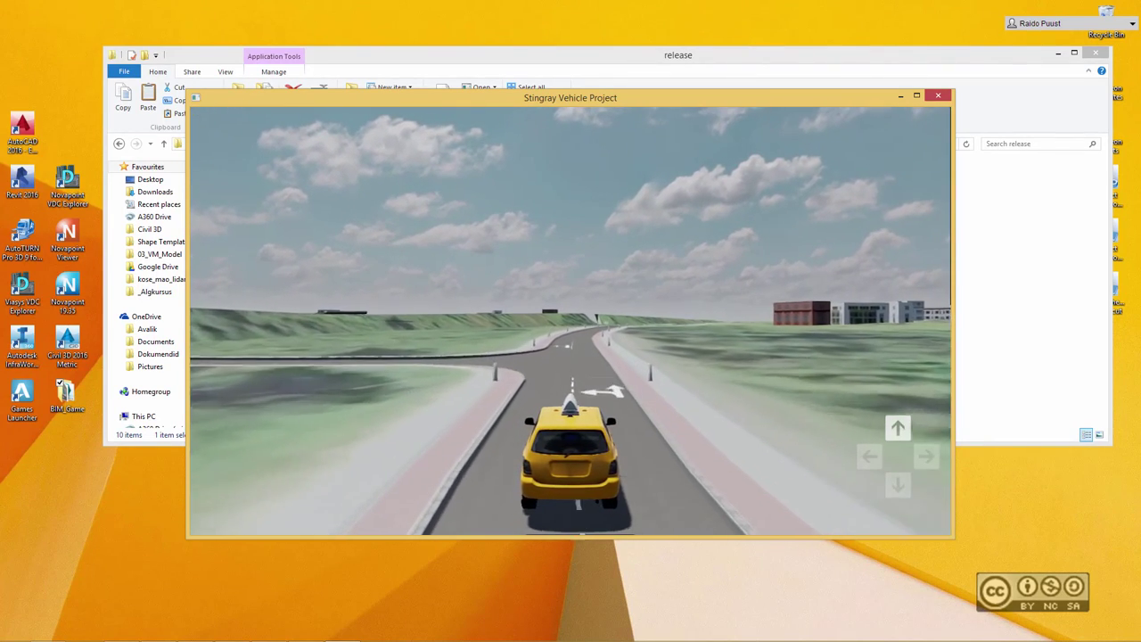
pyautogui.press('Left')
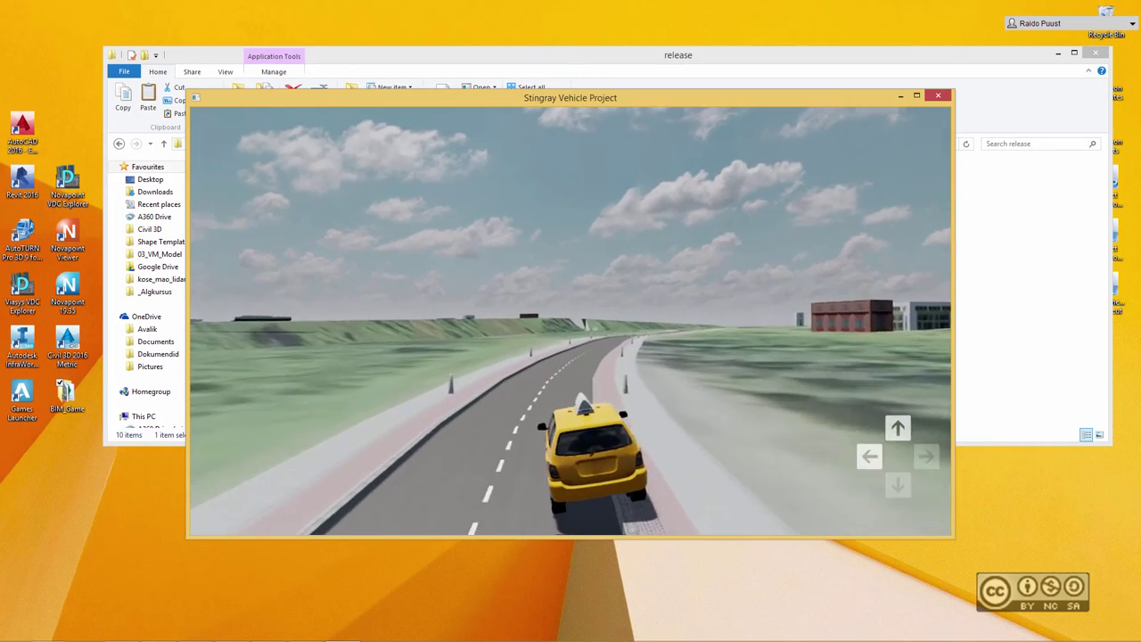
pyautogui.press('Right')
pyautogui.press('Left')
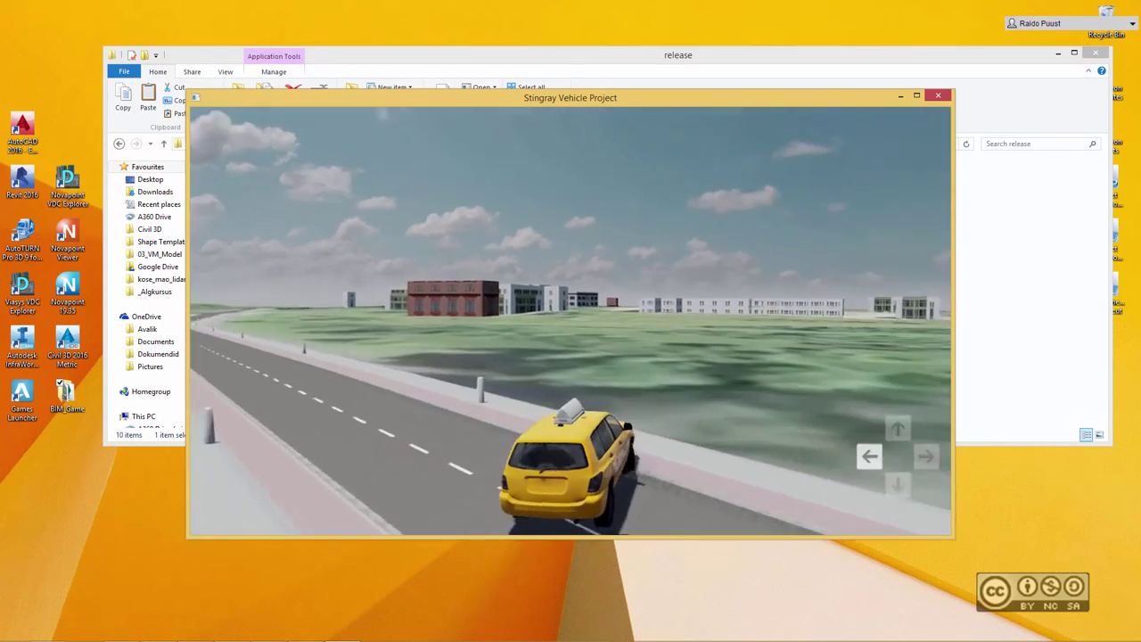